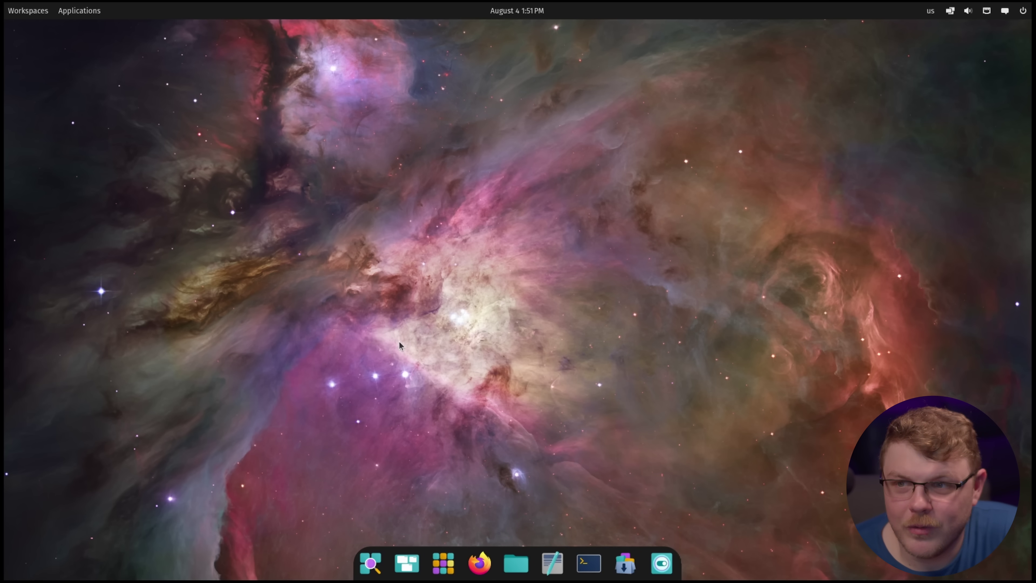
Glance at the power menu, app library and tiling options, then return to the desktop
{"action": "left_click", "coordinate": [1023, 11]}
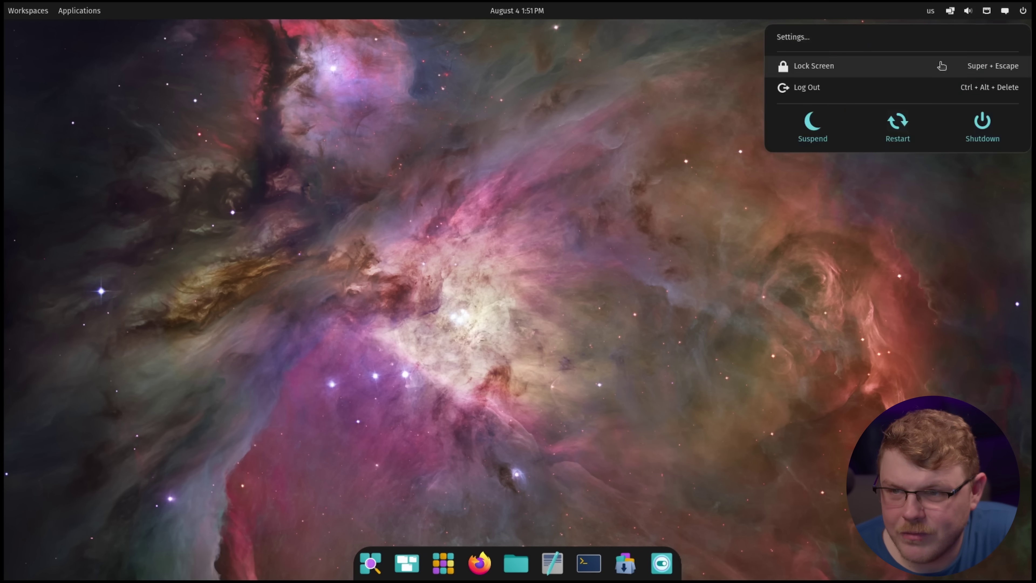
{"action": "left_click", "coordinate": [79, 10]}
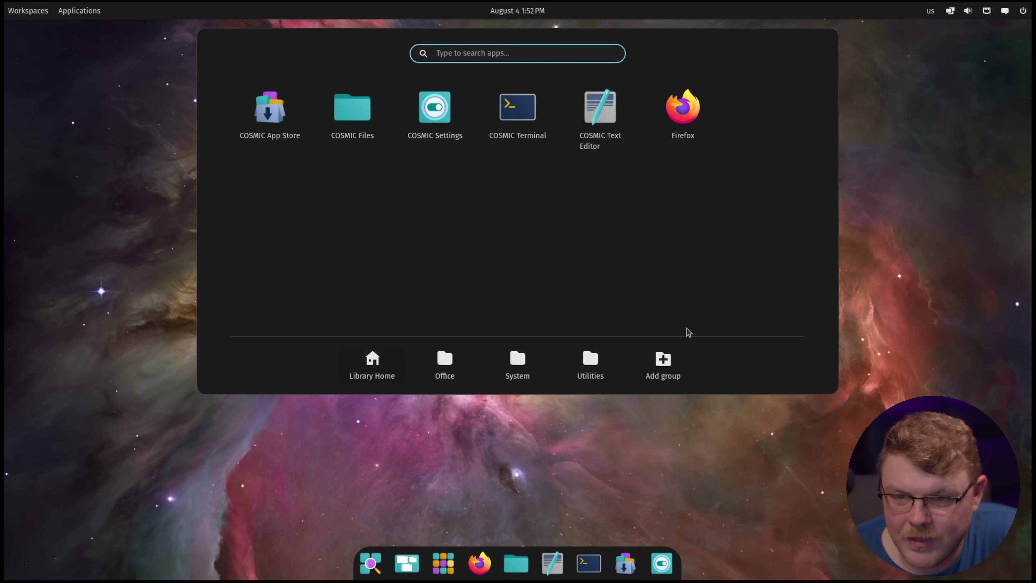
{"action": "left_click", "coordinate": [951, 11]}
{"action": "left_click", "coordinate": [950, 11]}
{"action": "left_click", "coordinate": [951, 12]}
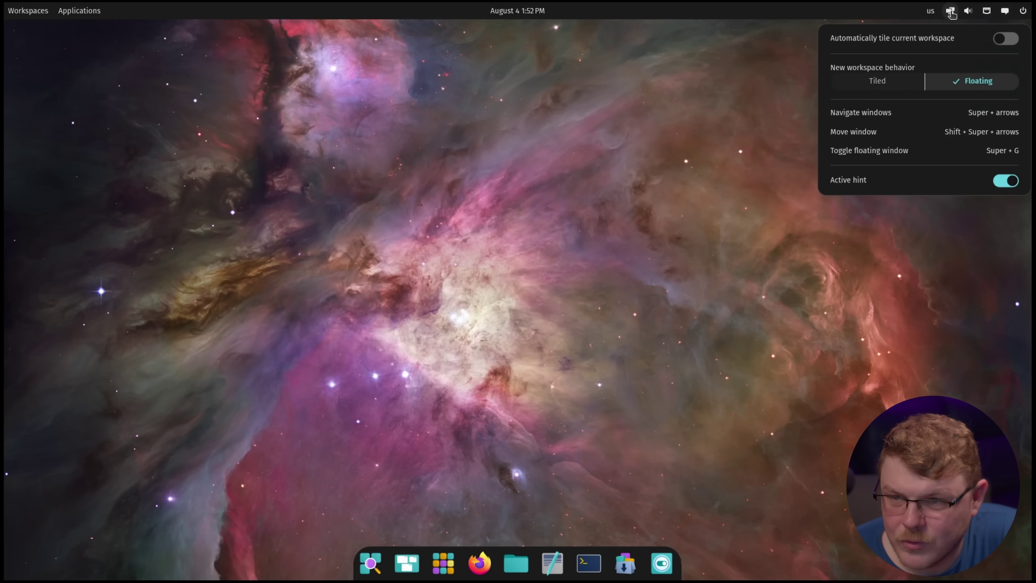
{"action": "mouse_move", "coordinate": [930, 11]}
{"action": "key", "text": "super"}
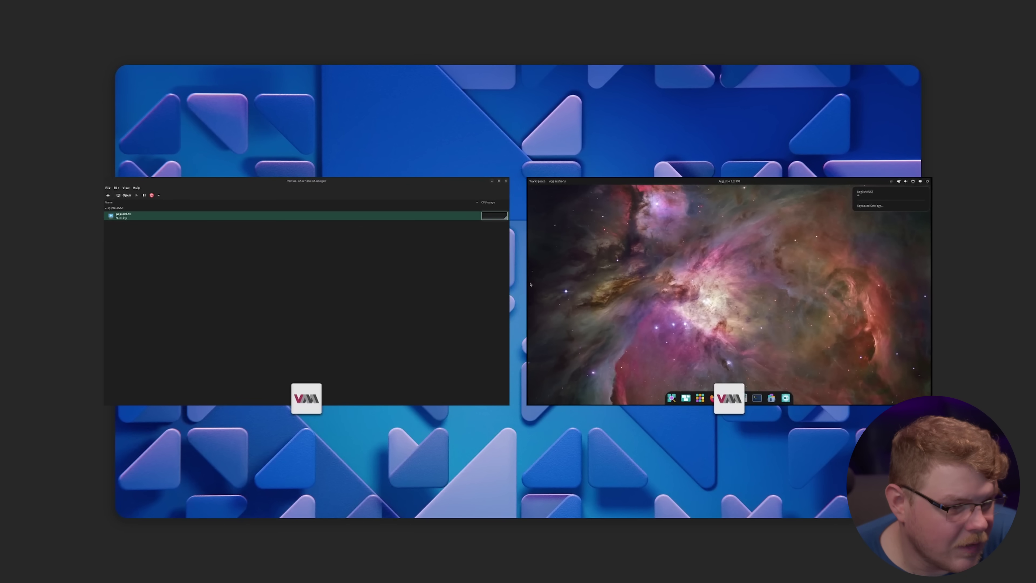
{"action": "left_click", "coordinate": [530, 284]}
{"action": "left_click", "coordinate": [327, 250]}
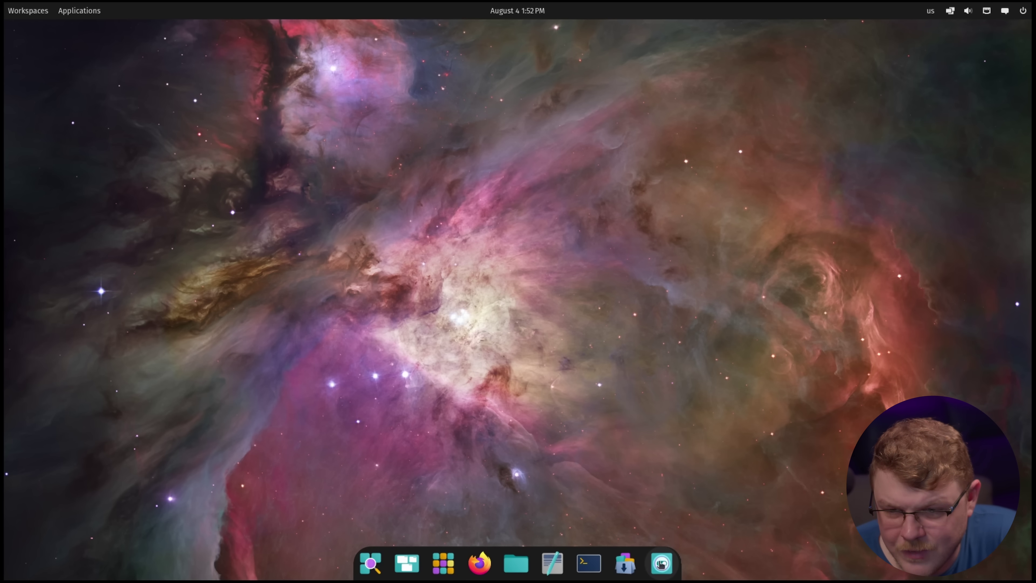
Open two Files windows on Home, snapping one to the right half and one to the left
{"action": "left_click", "coordinate": [515, 563]}
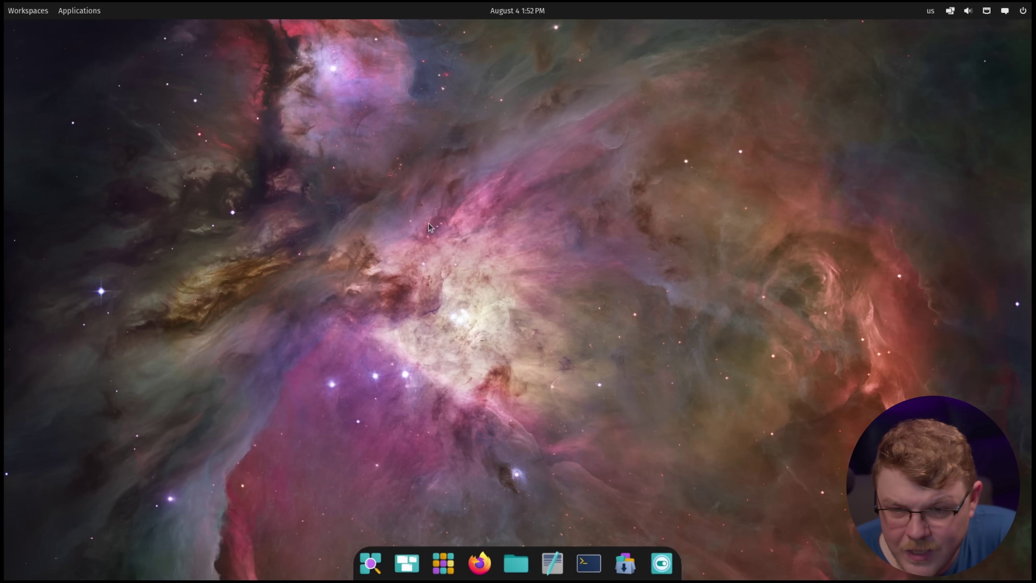
{"action": "left_click_drag", "start_coordinate": [469, 105], "coordinate": [1027, 178]}
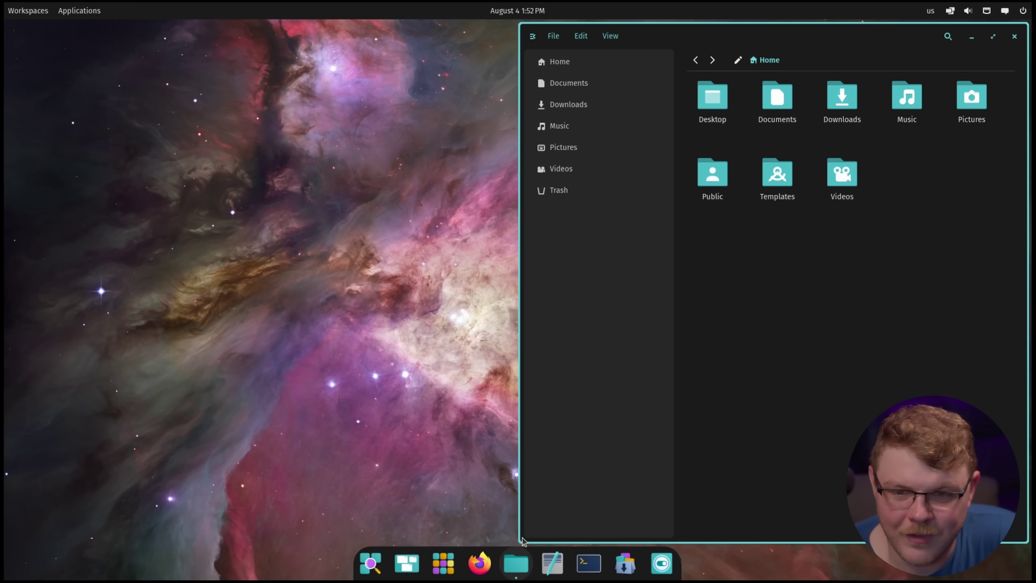
{"action": "middle_click", "coordinate": [515, 563]}
{"action": "left_click_drag", "start_coordinate": [465, 98], "coordinate": [4, 180]}
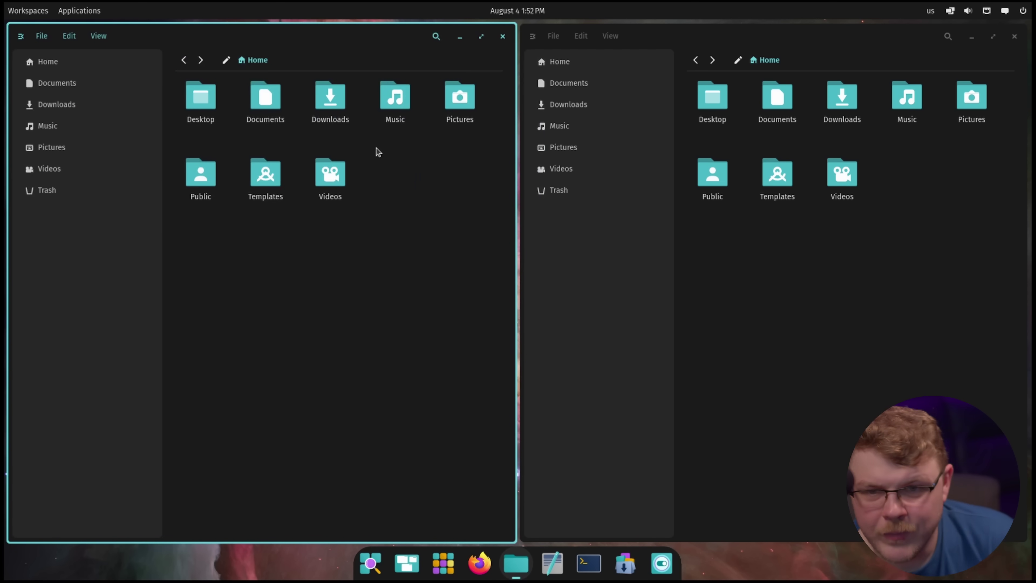
Switch focus between the two Files windows with Super+arrows, then float the left one
{"action": "key", "text": "super+Right"}
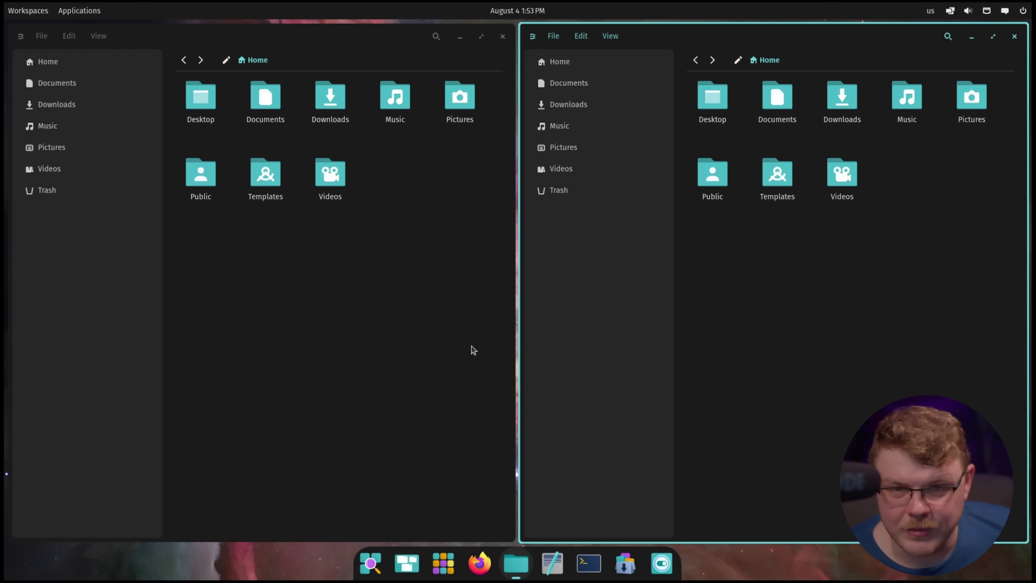
{"action": "key", "text": "super+Left"}
{"action": "key", "text": "super+Right"}
{"action": "key", "text": "super+Left"}
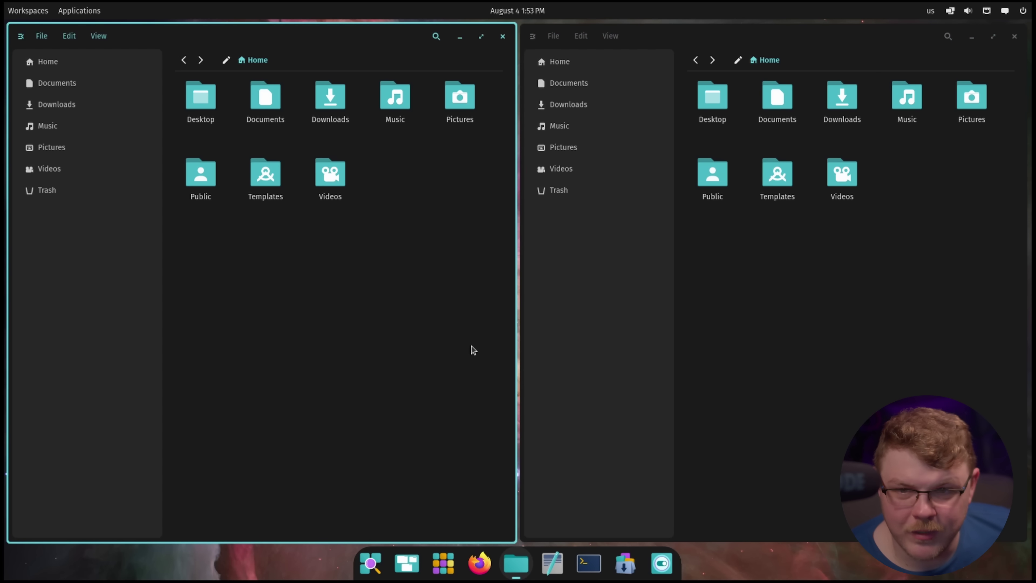
{"action": "key", "text": "super+Right"}
{"action": "key", "text": "super+Left"}
{"action": "key", "text": "super+Right"}
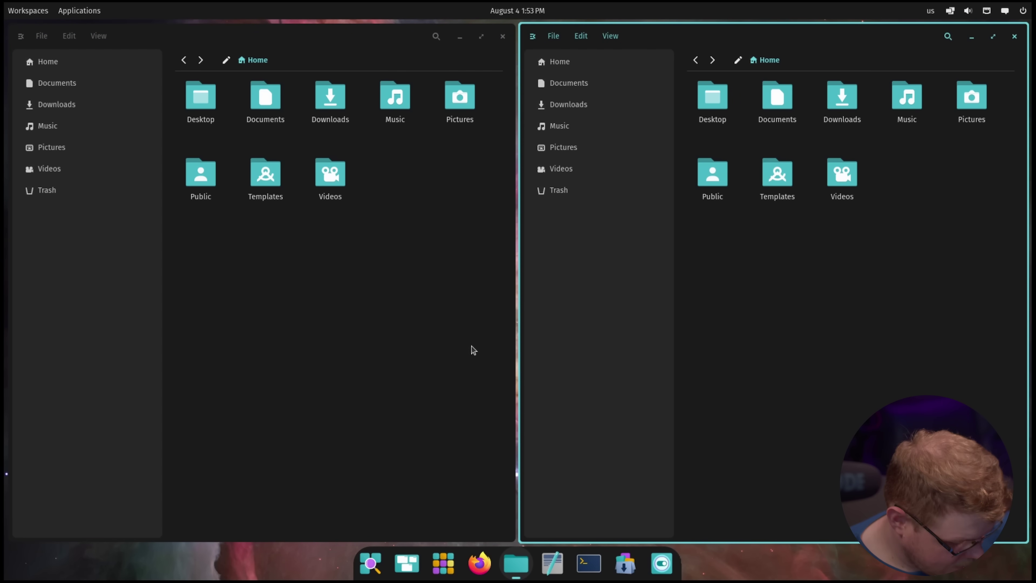
{"action": "key", "text": "super+Left"}
{"action": "key", "text": "super+Right"}
{"action": "key", "text": "super+Left"}
{"action": "key", "text": "super+Right"}
{"action": "key", "text": "super+Left"}
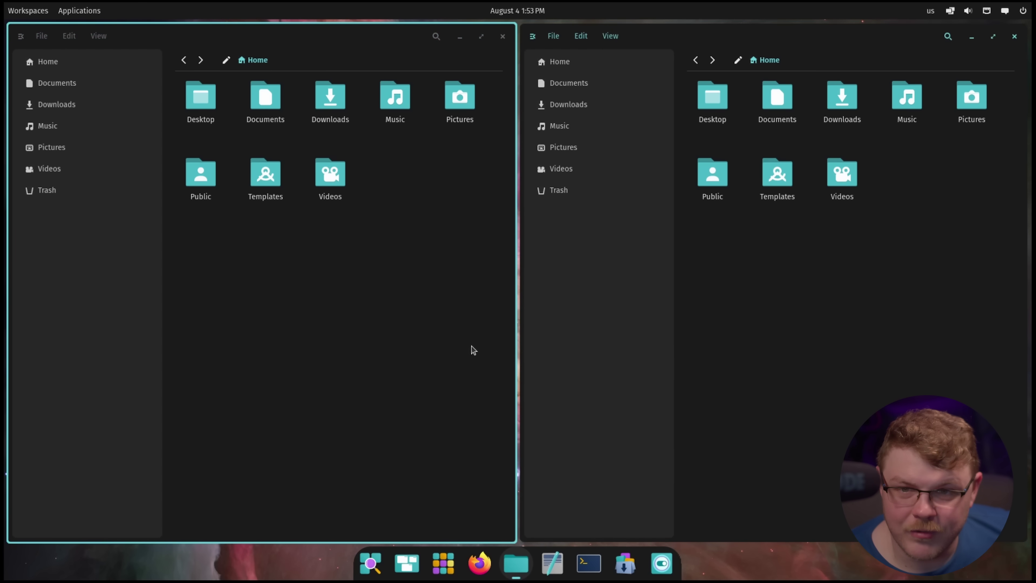
{"action": "key", "text": "super+Right"}
{"action": "key", "text": "super+Left"}
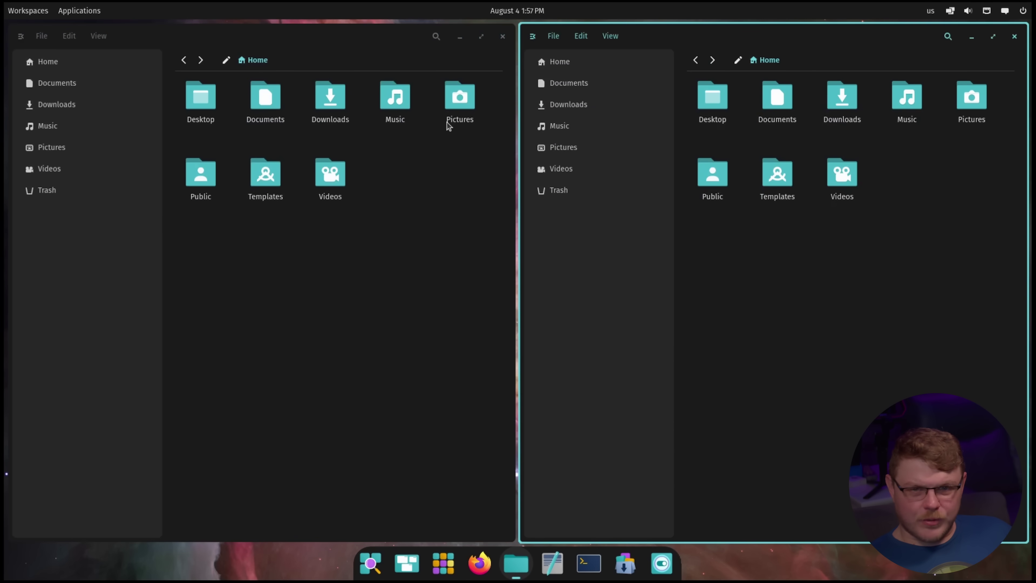
{"action": "key", "text": "super+g"}
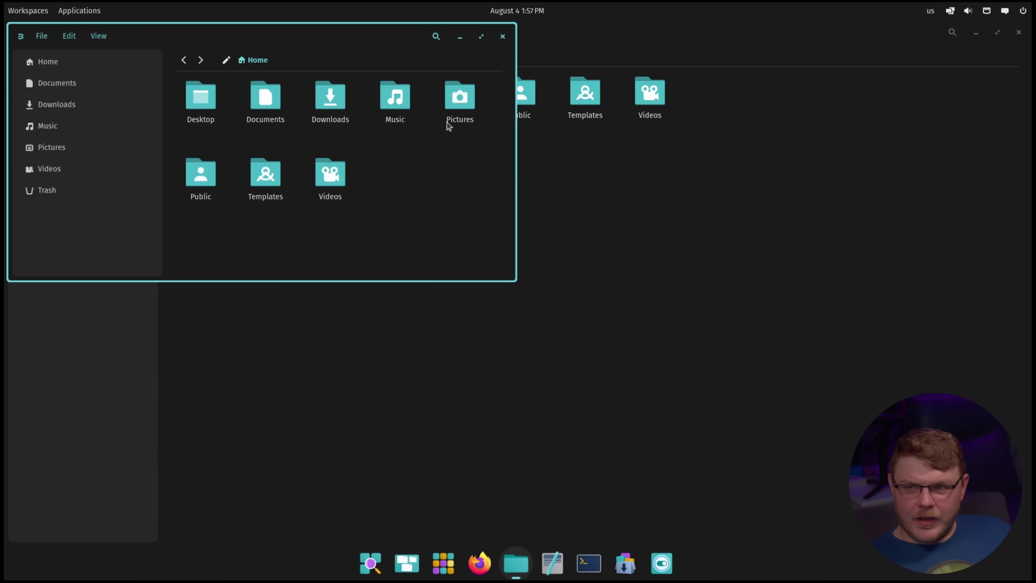
{"action": "key", "text": "Right"}
{"action": "key", "text": "Right"}
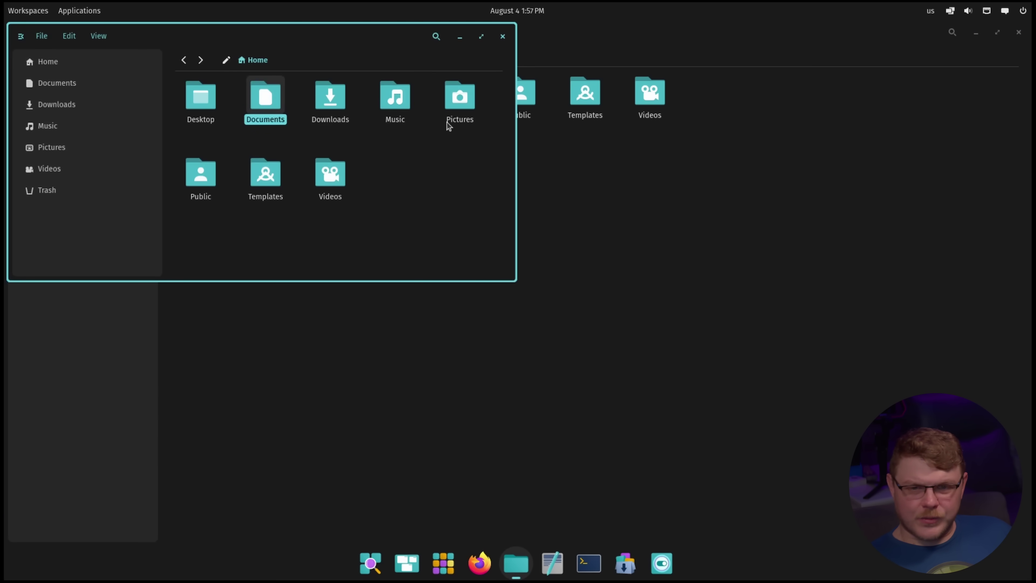
Float the second Files window and set new workspaces to open Tiled
{"action": "left_click", "coordinate": [584, 26]}
{"action": "key", "text": "super+g"}
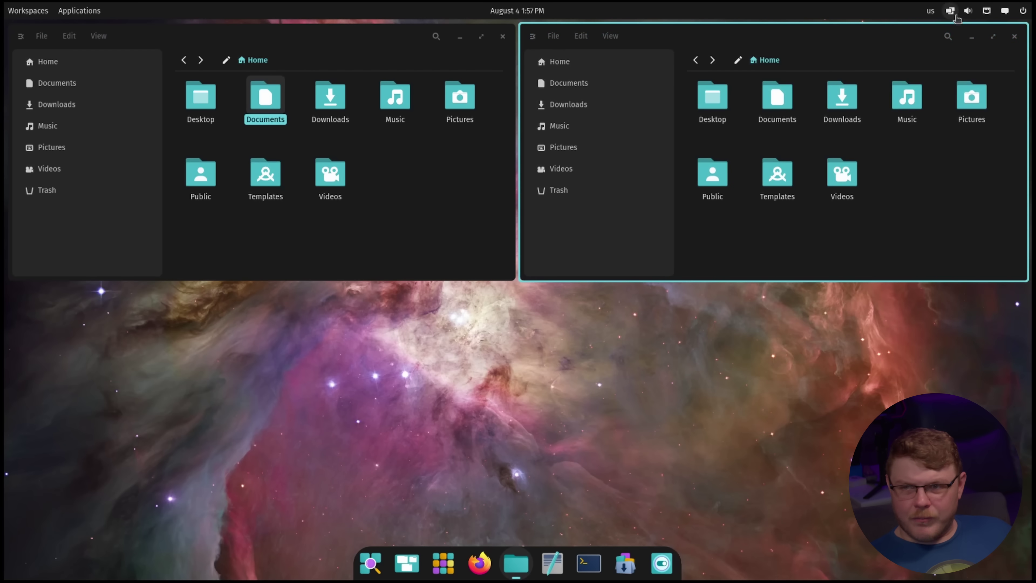
{"action": "left_click", "coordinate": [949, 10]}
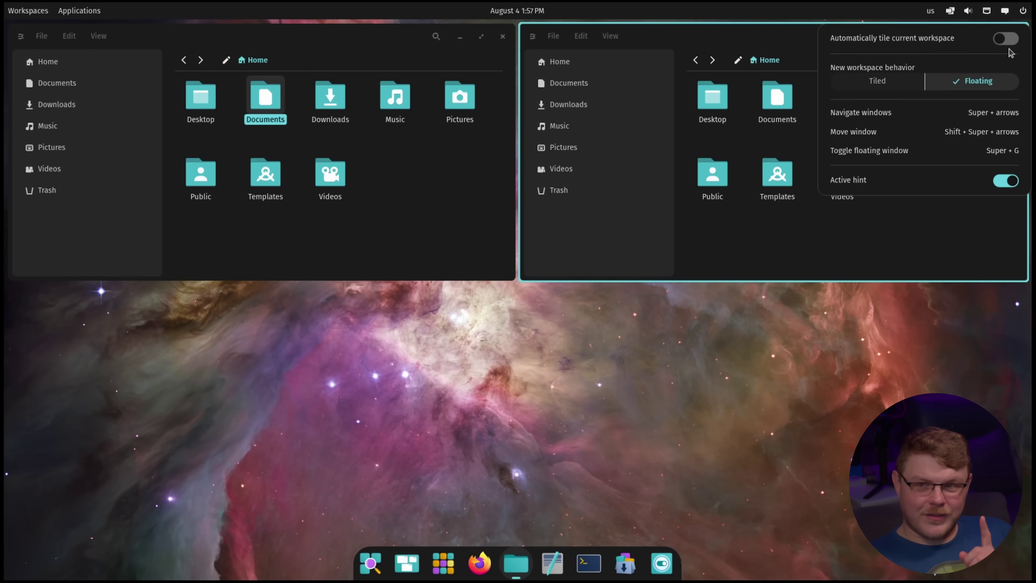
{"action": "left_click", "coordinate": [895, 84]}
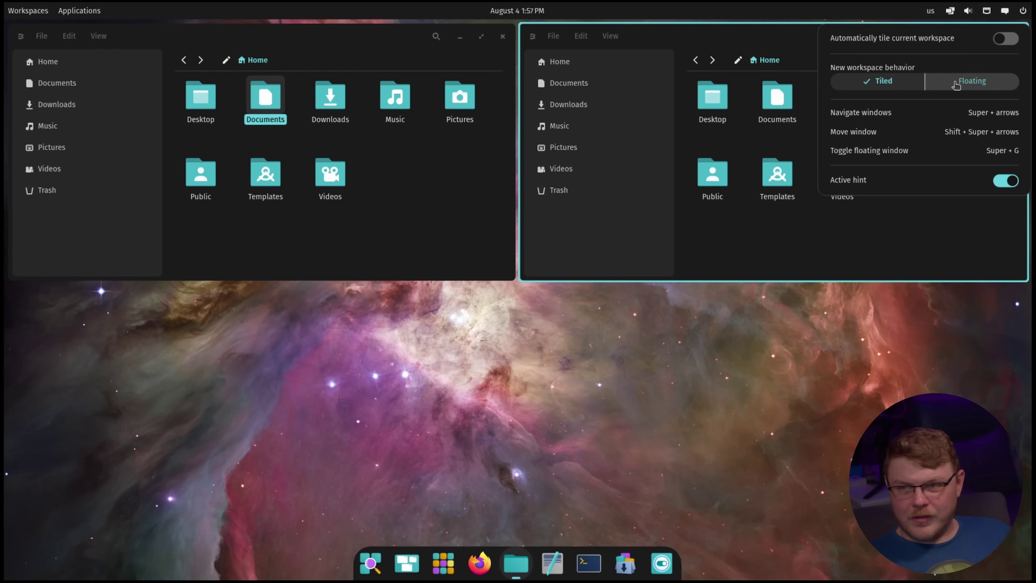
{"action": "left_click", "coordinate": [933, 84]}
{"action": "left_click", "coordinate": [891, 85]}
Turn on automatic tiling for this workspace and open a terminal into the layout
{"action": "left_click", "coordinate": [1005, 38]}
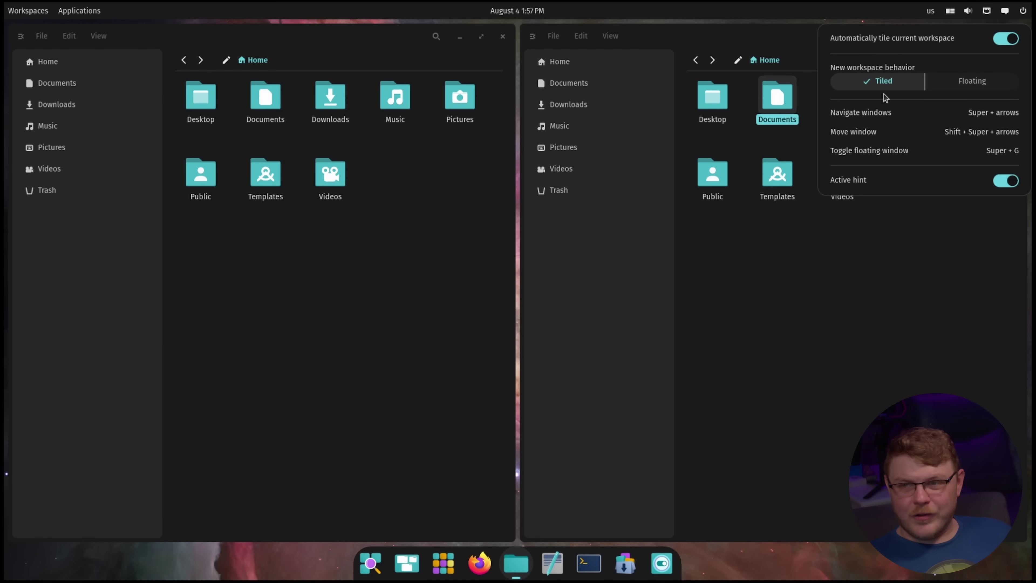
{"action": "left_click", "coordinate": [742, 309]}
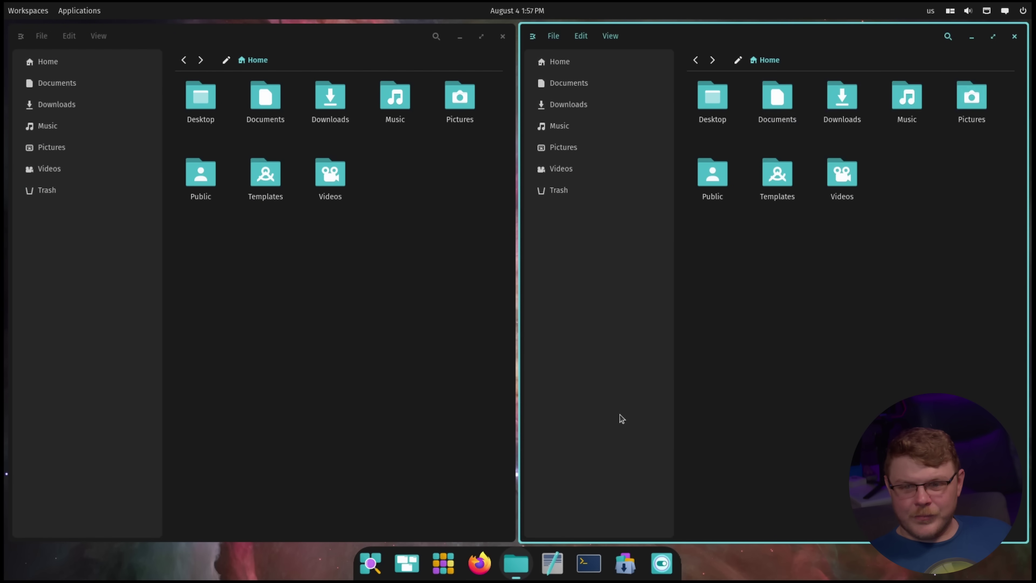
{"action": "left_click", "coordinate": [589, 563]}
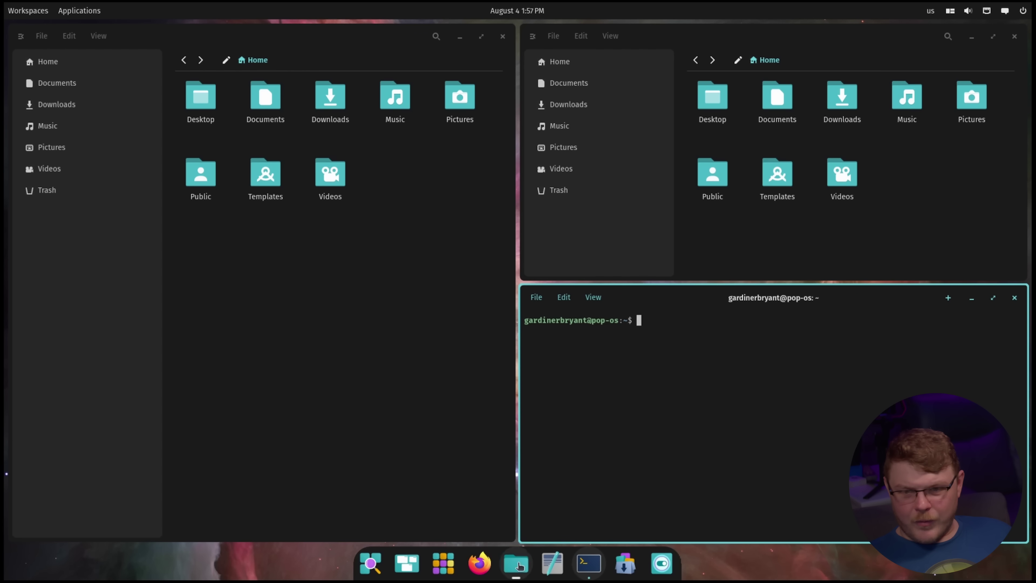
Open a Text Editor window and shift its tile between the centre and left columns
{"action": "left_click", "coordinate": [552, 563]}
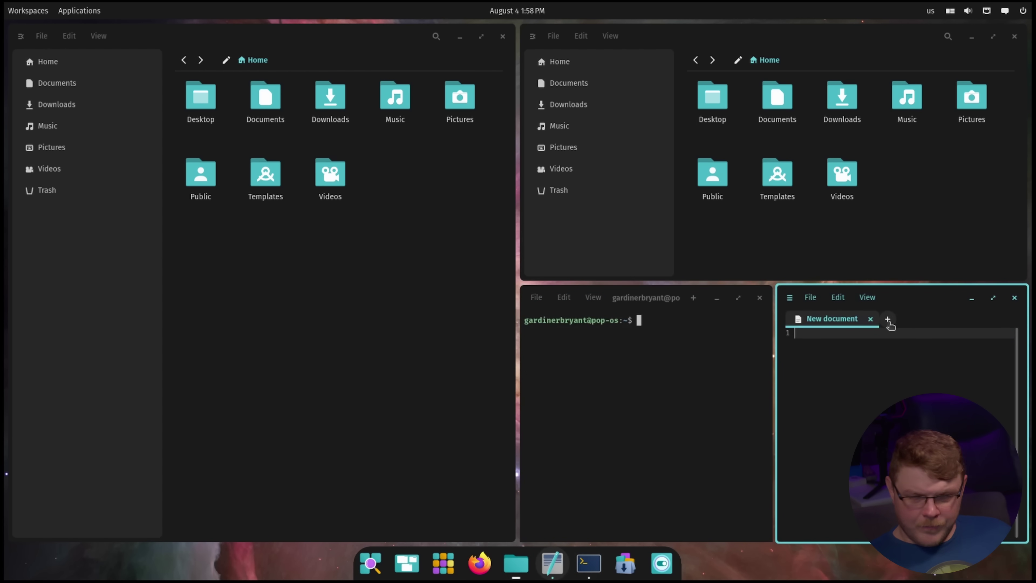
{"action": "key", "text": "super+Return"}
{"action": "key", "text": "Left"}
{"action": "key", "text": "Left"}
{"action": "key", "text": "Return"}
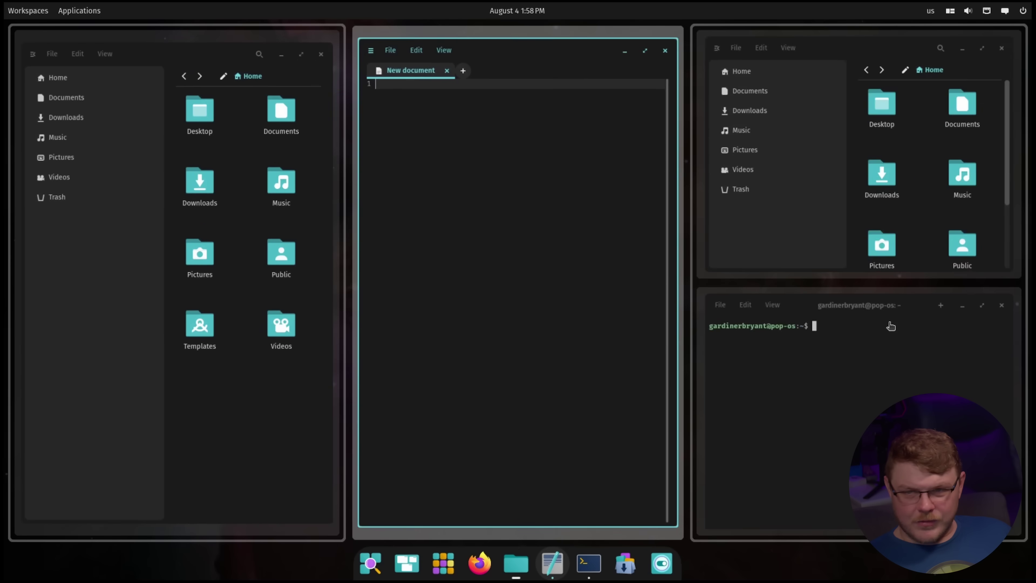
{"action": "key", "text": "super+shift+Left"}
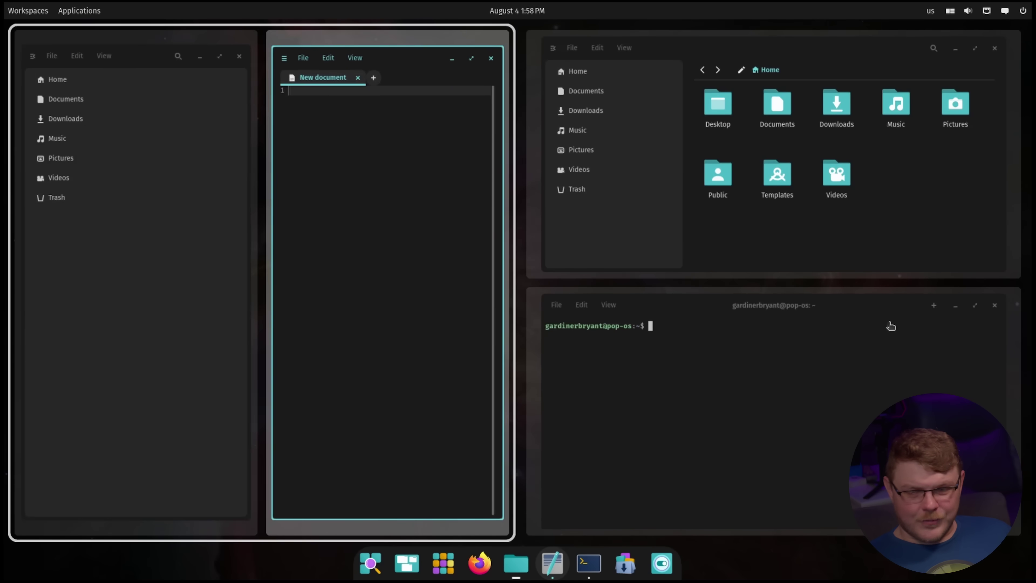
{"action": "key", "text": "super+shift+Right"}
Cycle the editor tile through positions, ending in the full-width bottom slot
{"action": "key", "text": "super+shift+Down"}
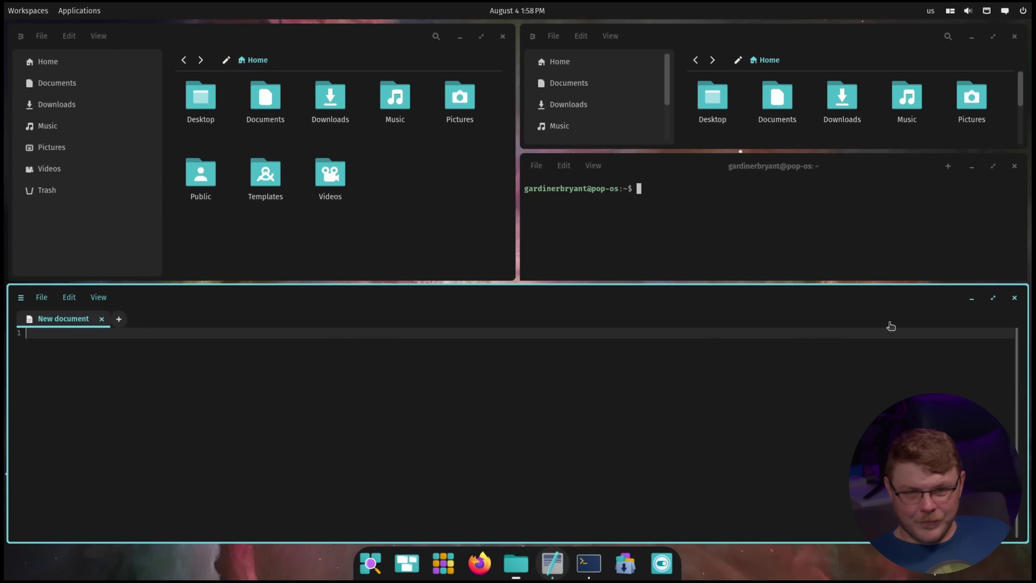
{"action": "key", "text": "super+shift+Up"}
{"action": "key", "text": "super+shift+Up"}
{"action": "key", "text": "super+shift+Down"}
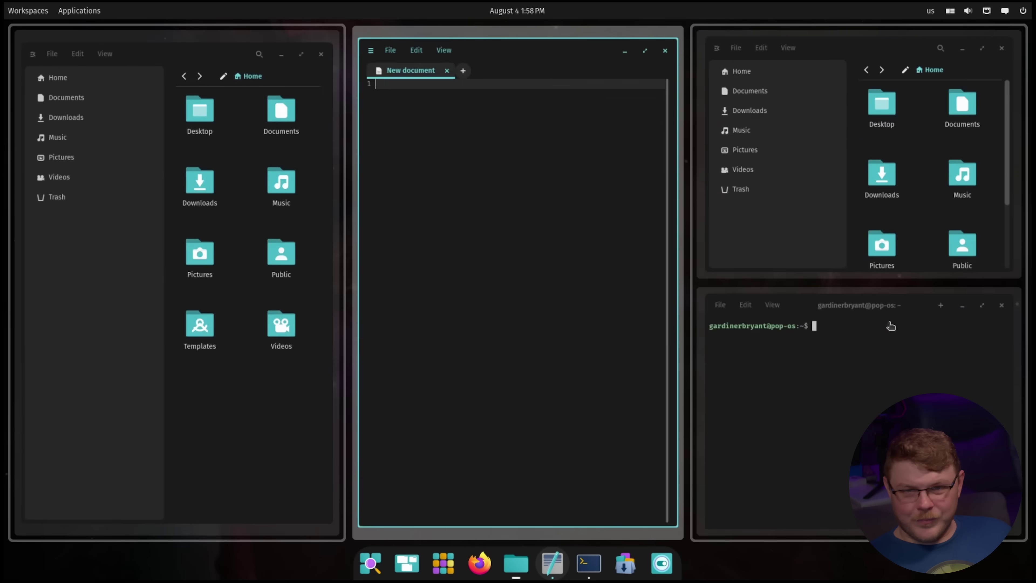
{"action": "key", "text": "super+shift+Down"}
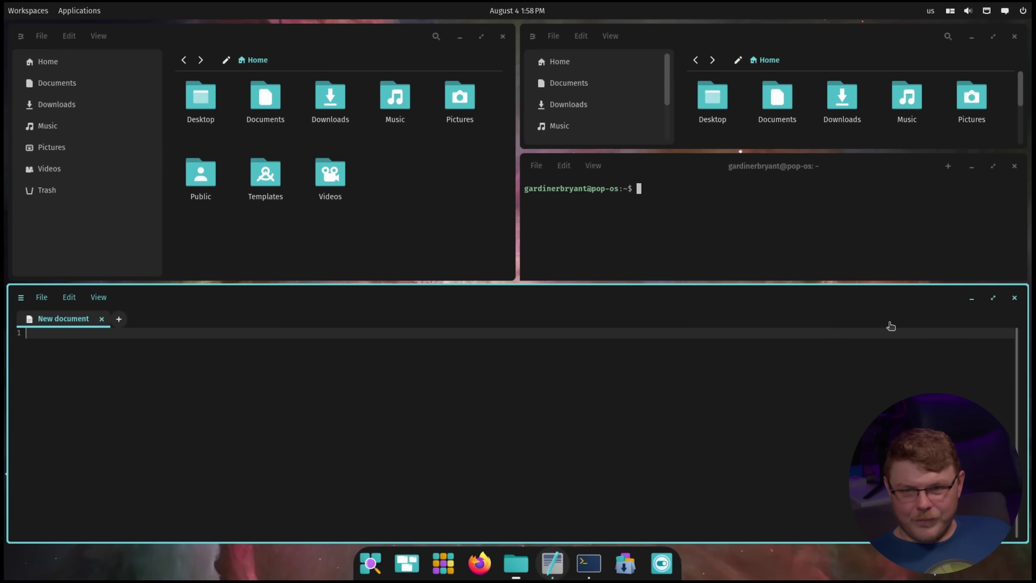
{"action": "key", "text": "super+shift+Right"}
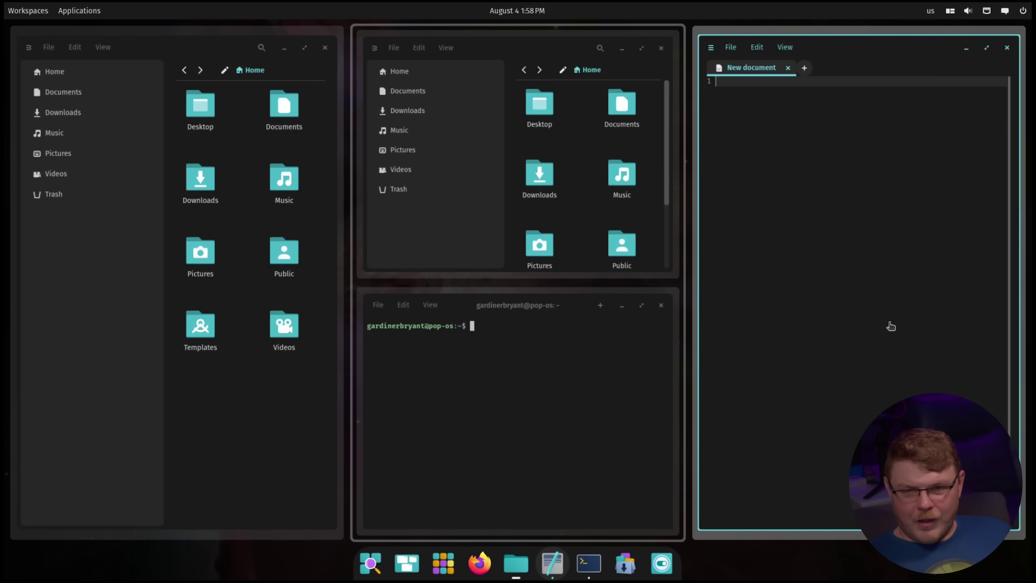
{"action": "key", "text": "super+shift+Left"}
{"action": "key", "text": "super+shift+Left"}
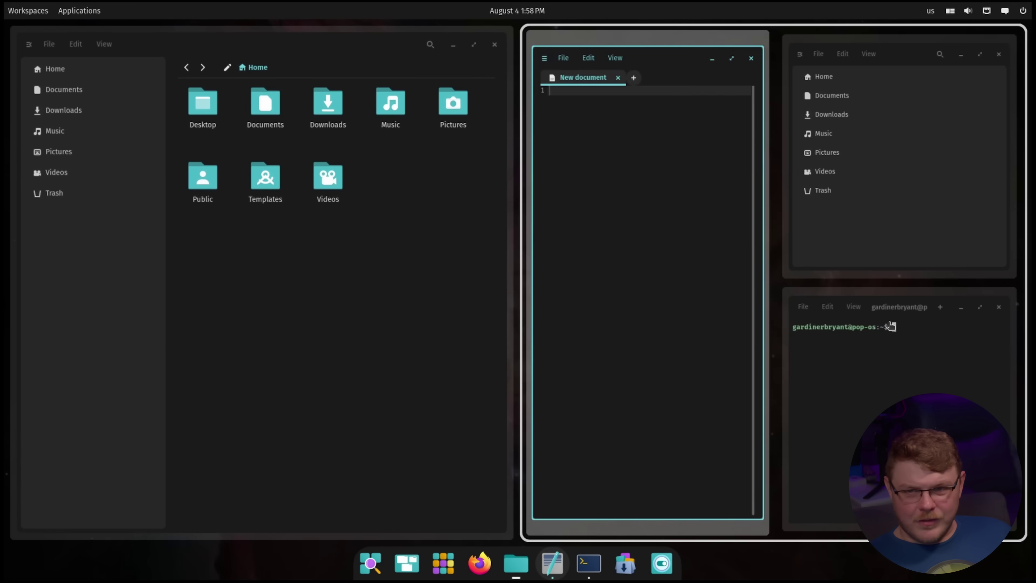
{"action": "key", "text": "super+shift+Down"}
{"action": "key", "text": "super+shift+Down"}
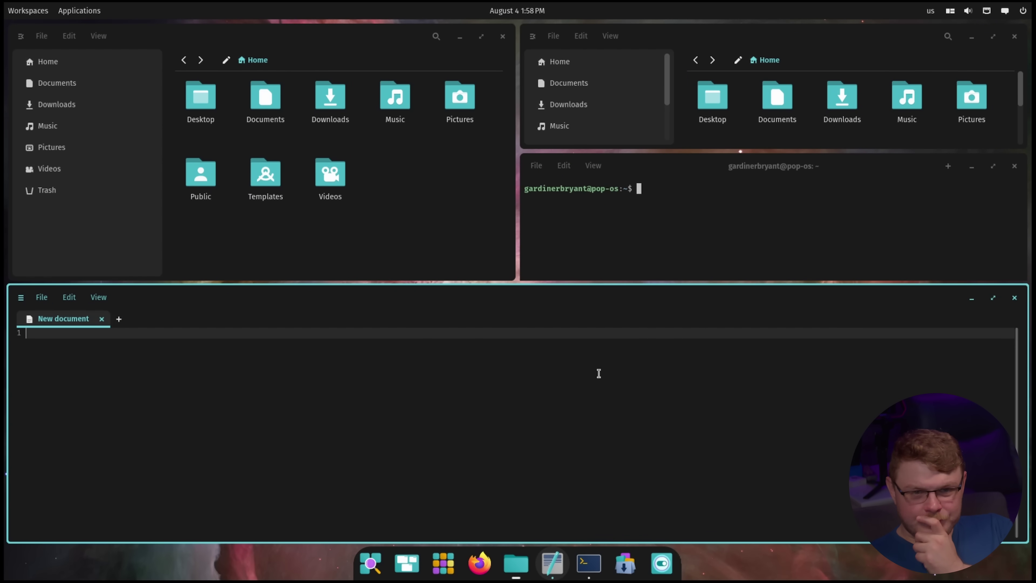
Stack the terminal onto the text editor and flip between the two tabs
{"action": "left_click", "coordinate": [588, 563]}
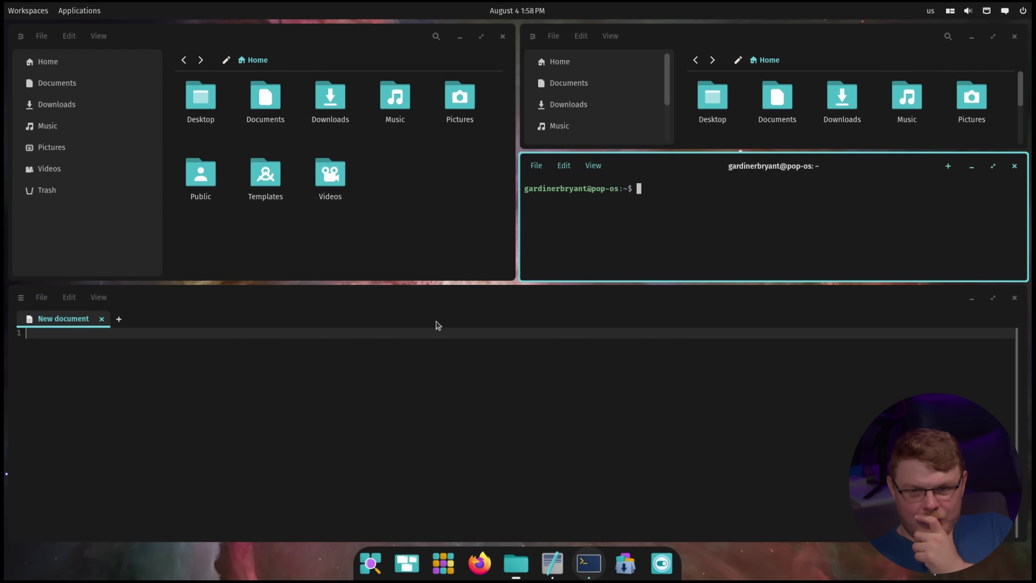
{"action": "left_click_drag", "start_coordinate": [644, 176], "coordinate": [561, 420]}
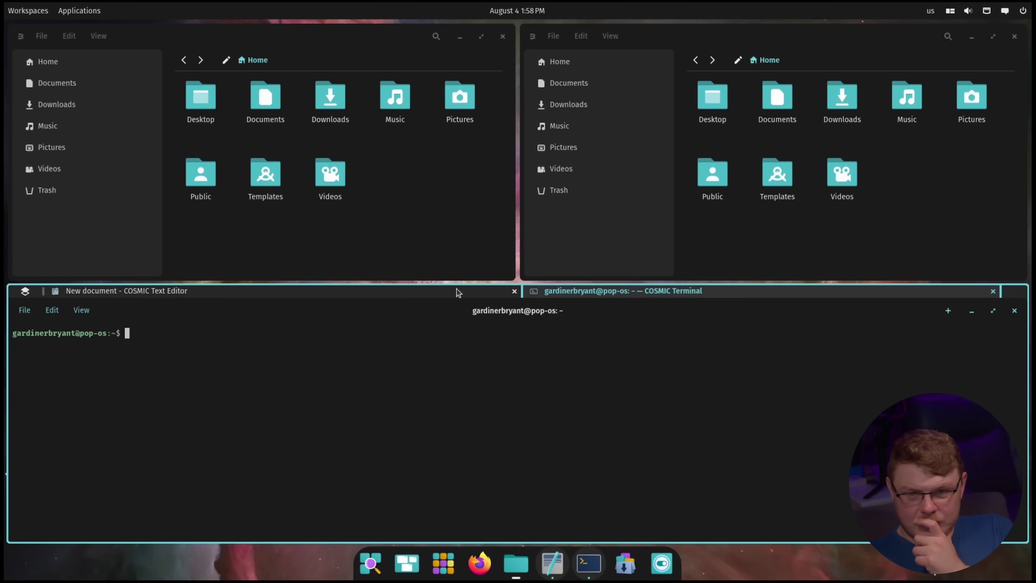
{"action": "left_click", "coordinate": [480, 292]}
{"action": "left_click", "coordinate": [616, 294]}
{"action": "left_click", "coordinate": [449, 292]}
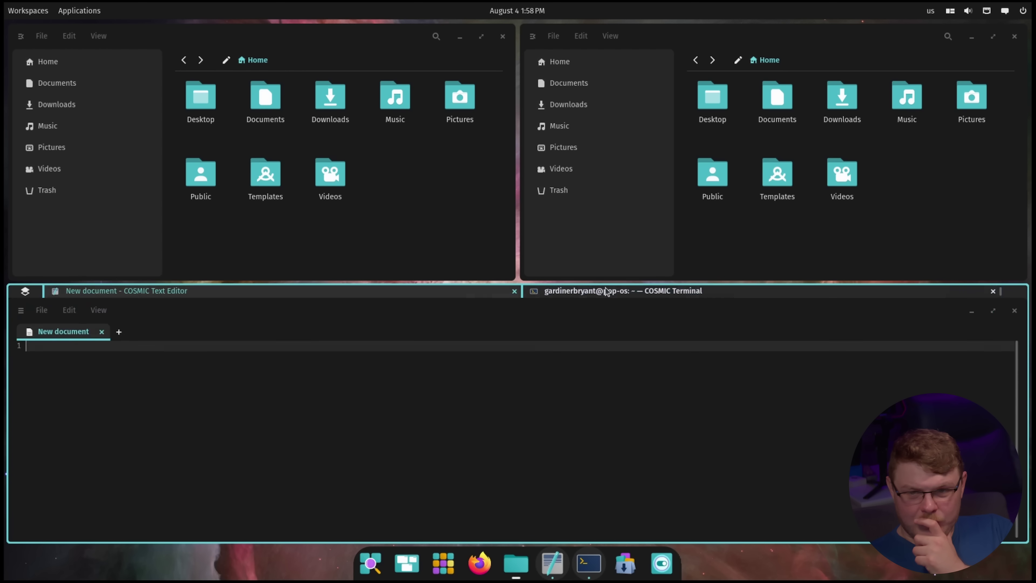
{"action": "left_click", "coordinate": [608, 292]}
{"action": "left_click", "coordinate": [474, 294]}
{"action": "left_click", "coordinate": [592, 296]}
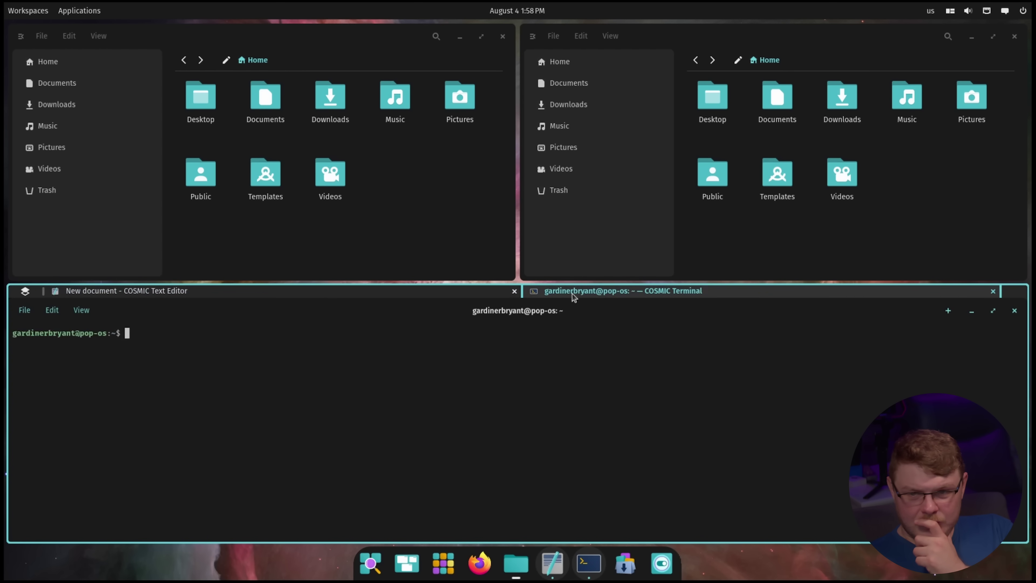
{"action": "left_click", "coordinate": [451, 292]}
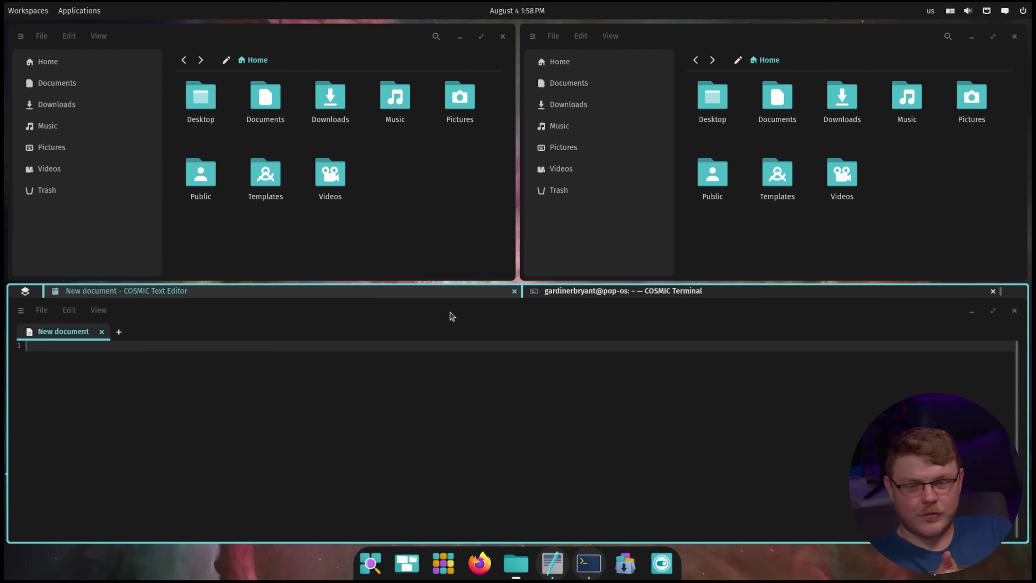
{"action": "left_click", "coordinate": [608, 296]}
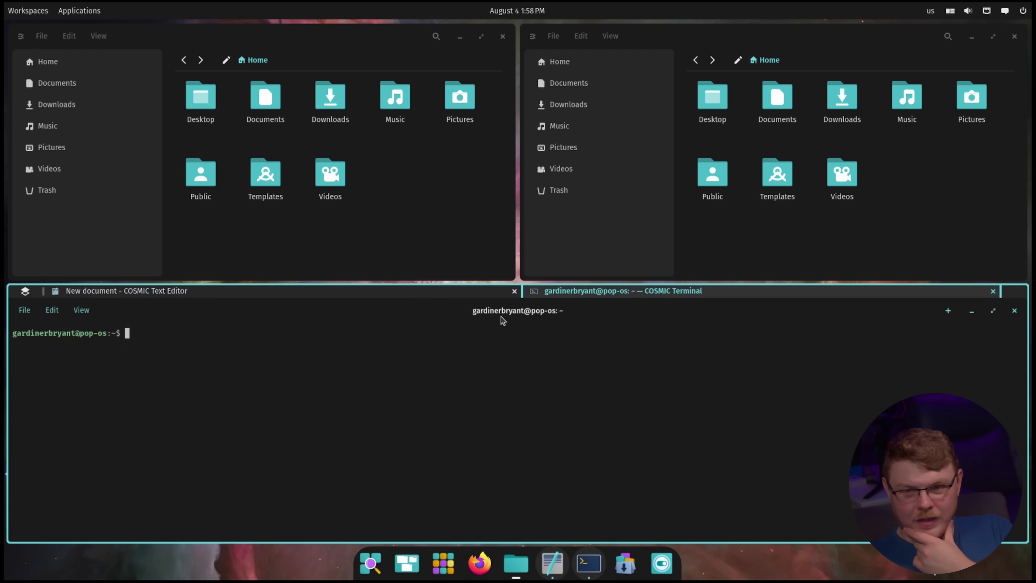
Merge the stack into the right Files window, cycle its tabs, and close the editor tab
{"action": "left_click_drag", "start_coordinate": [502, 315], "coordinate": [778, 248]}
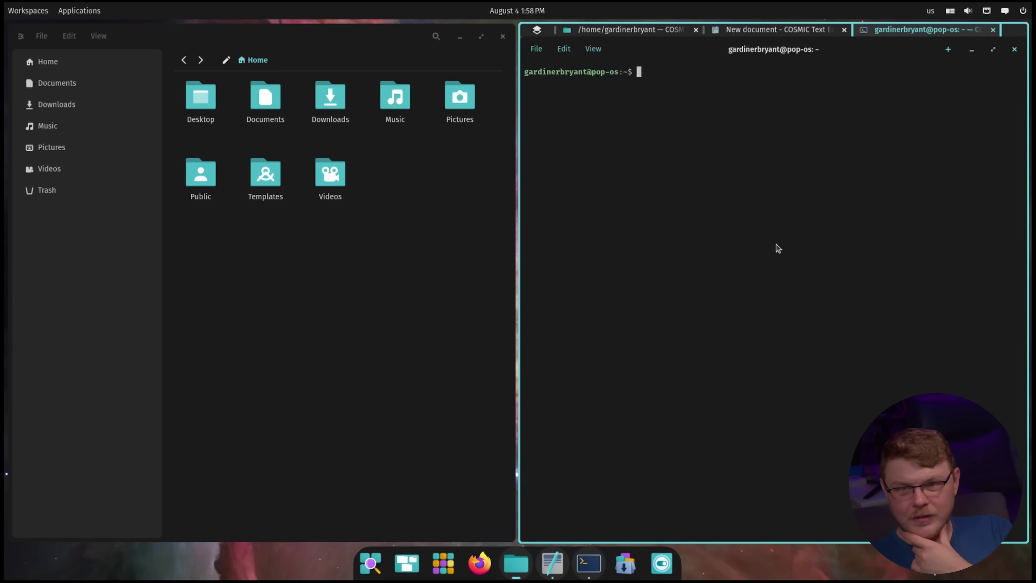
{"action": "left_click", "coordinate": [658, 31]}
{"action": "left_click", "coordinate": [780, 35]}
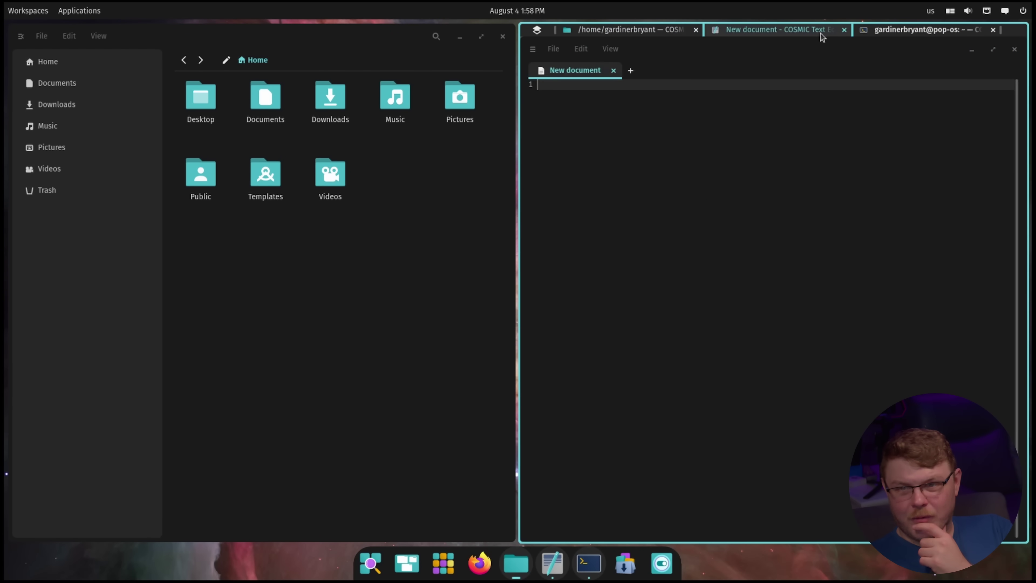
{"action": "left_click", "coordinate": [886, 36]}
{"action": "left_click", "coordinate": [794, 31]}
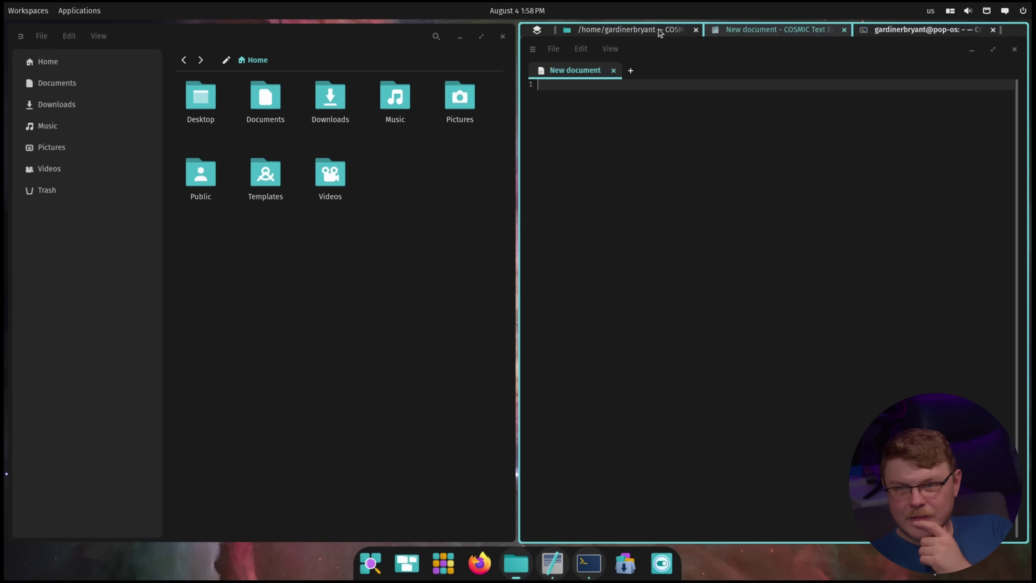
{"action": "left_click", "coordinate": [645, 29]}
{"action": "left_click", "coordinate": [783, 32]}
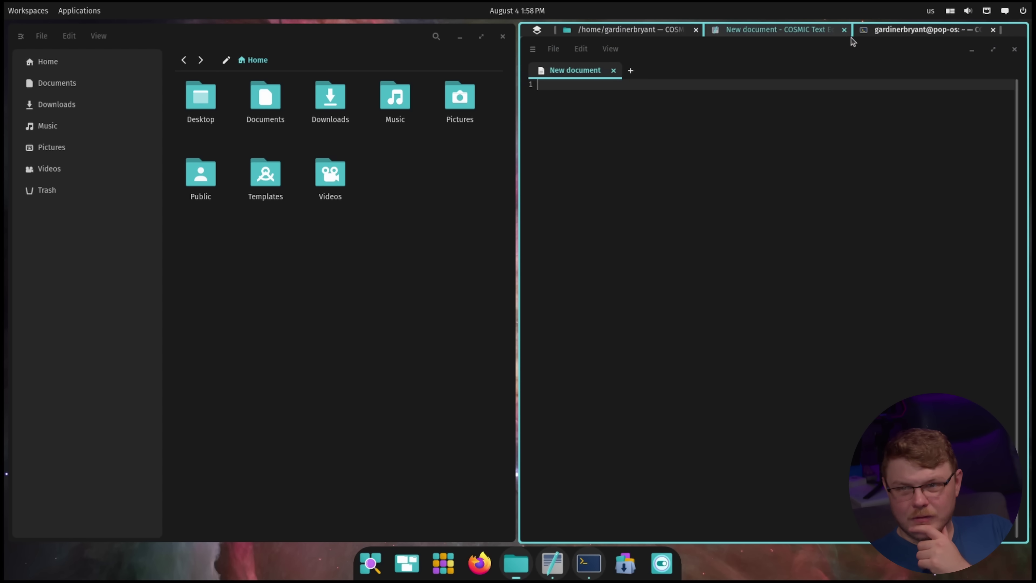
{"action": "left_click", "coordinate": [862, 31]}
{"action": "left_click", "coordinate": [831, 32]}
{"action": "left_click", "coordinate": [844, 29]}
{"action": "left_click", "coordinate": [423, 270]}
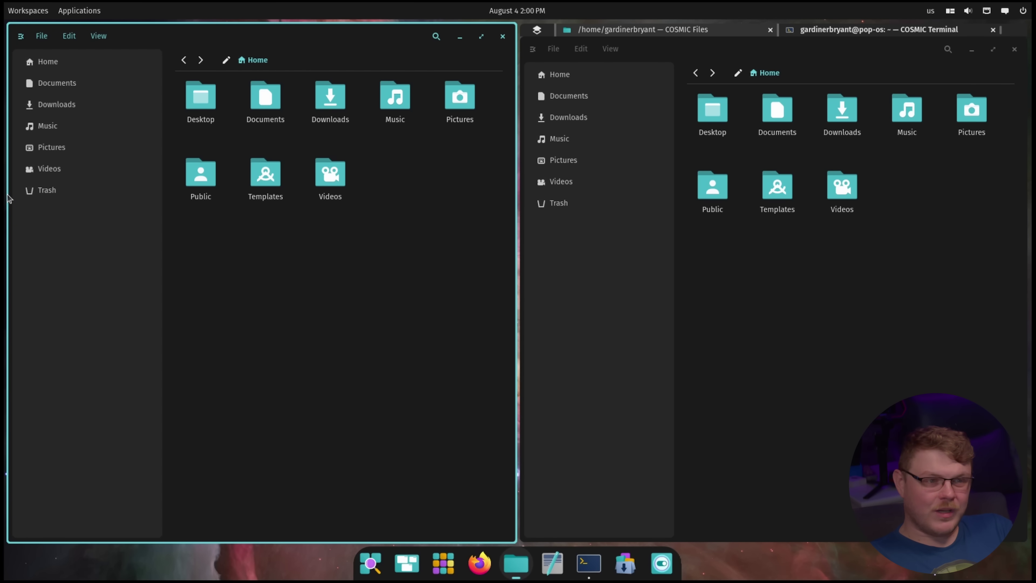
Close the left Files window and the Files tab in the stacked window
{"action": "left_click", "coordinate": [502, 36]}
{"action": "left_click", "coordinate": [1014, 49]}
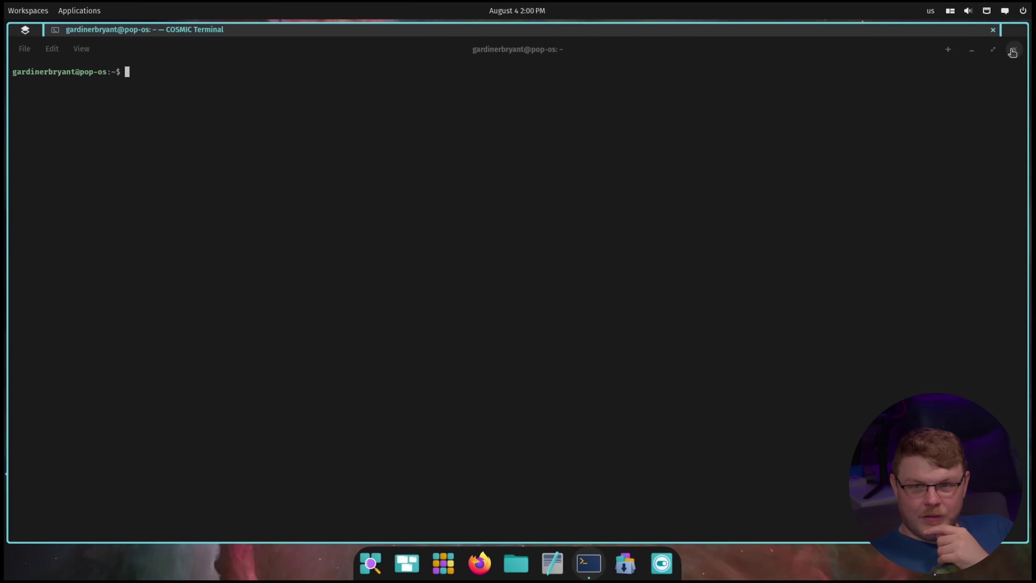
Close the terminal, then preview the sound, network, power and notification applets
{"action": "left_click", "coordinate": [993, 31]}
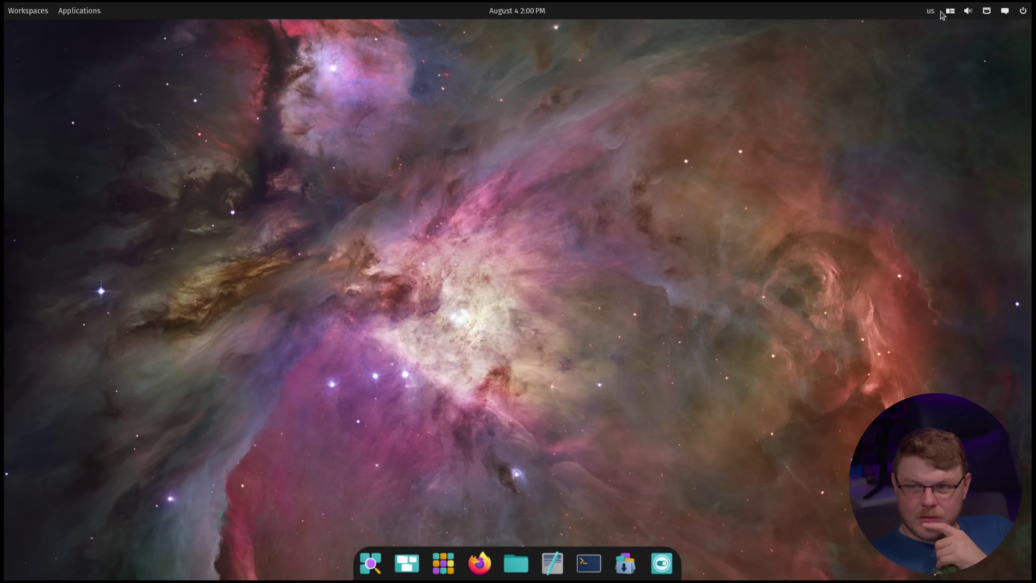
{"action": "left_click", "coordinate": [967, 11]}
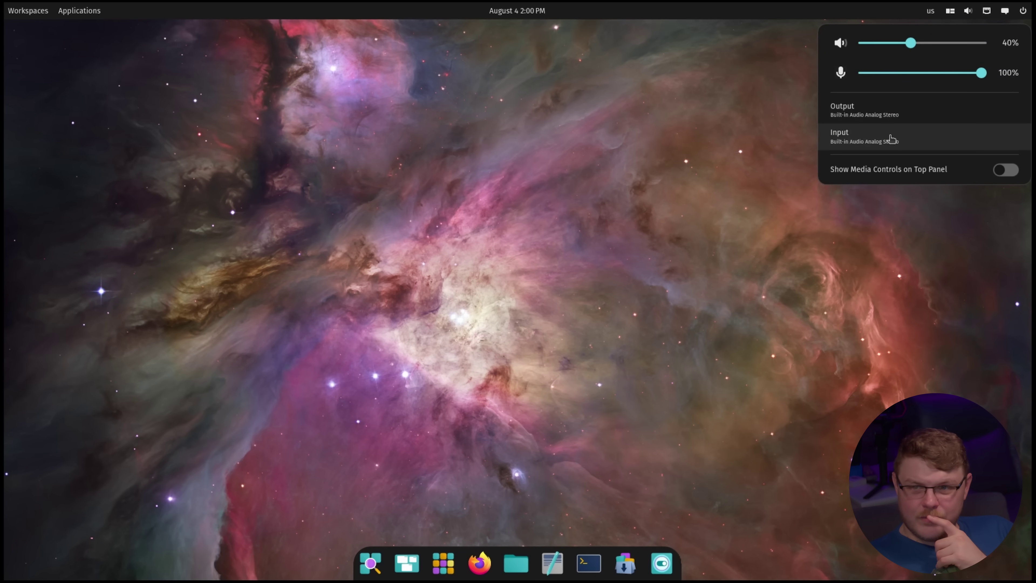
{"action": "left_click", "coordinate": [986, 11]}
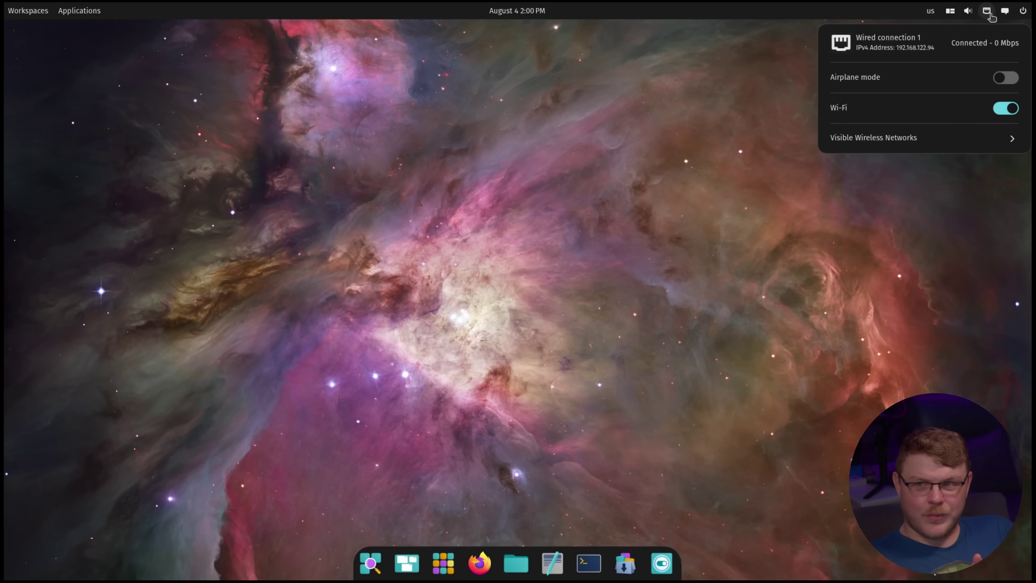
{"action": "mouse_move", "coordinate": [1003, 12]}
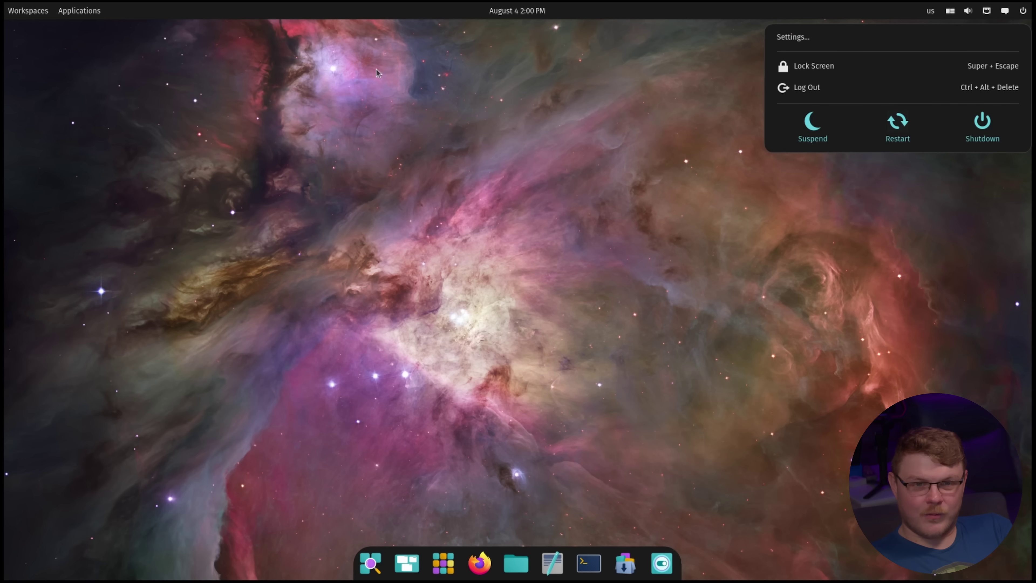
{"action": "left_click", "coordinate": [170, 63]}
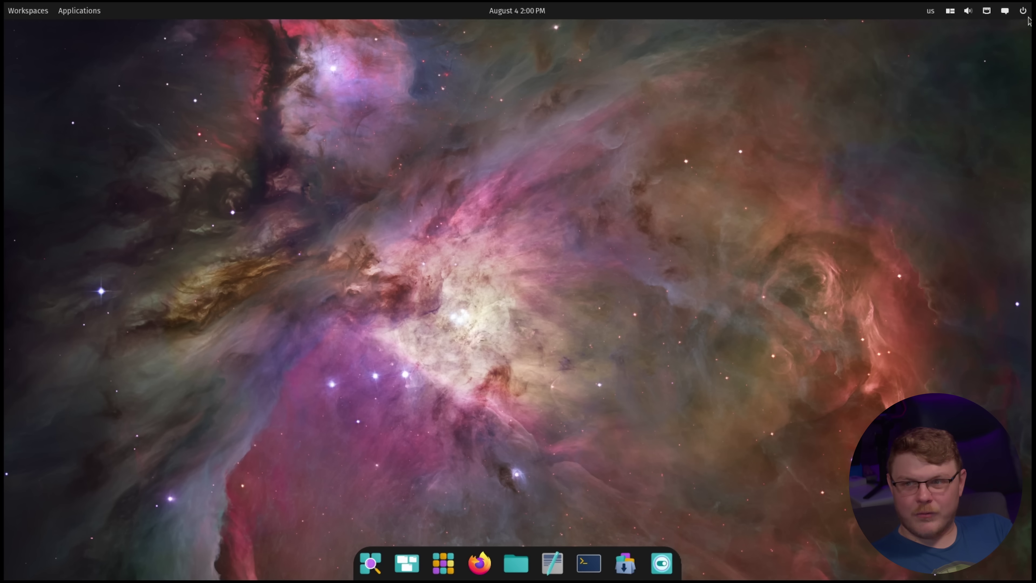
{"action": "left_click", "coordinate": [1005, 11]}
{"action": "left_click", "coordinate": [986, 10]}
{"action": "left_click", "coordinate": [968, 10]}
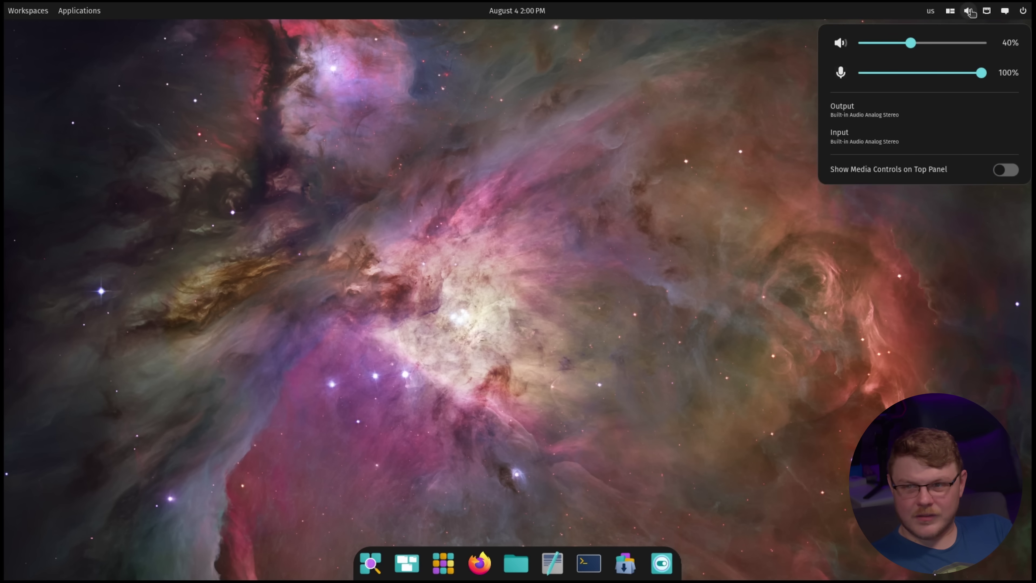
Show the Desktop settings page and toggle the sound and tiling applets
{"action": "left_click", "coordinate": [968, 10]}
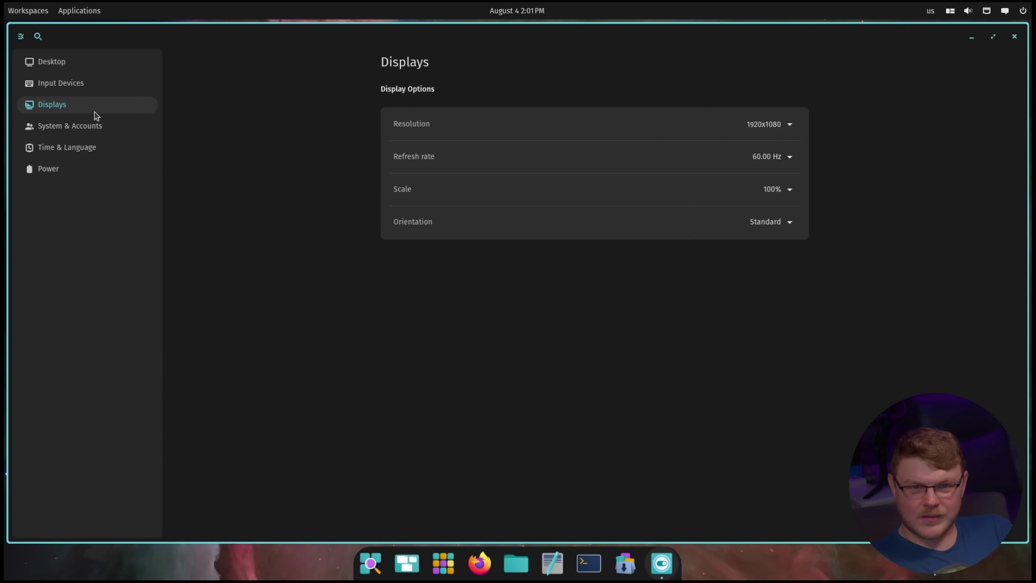
{"action": "left_click", "coordinate": [69, 60]}
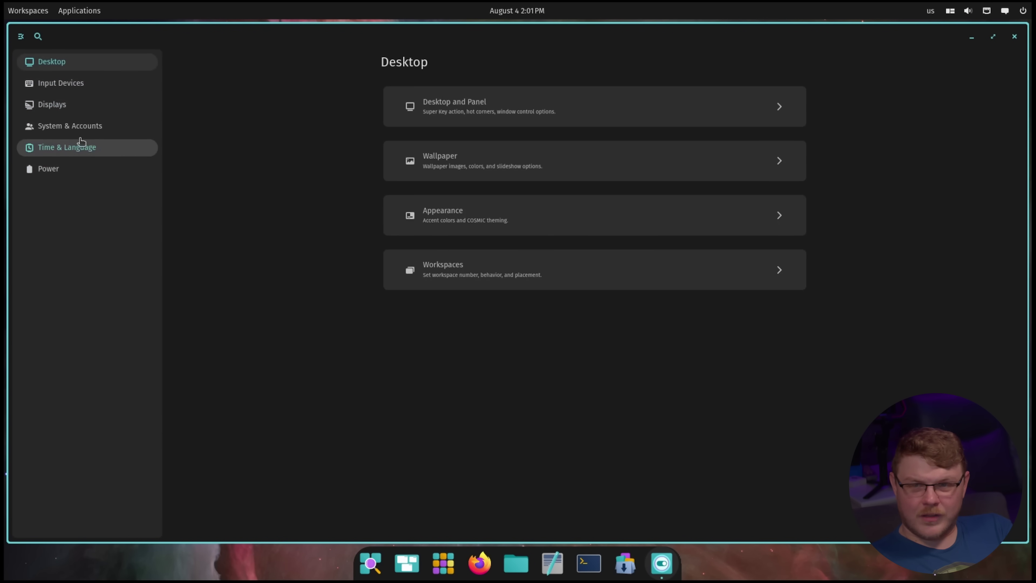
{"action": "left_click", "coordinate": [970, 13]}
{"action": "left_click", "coordinate": [972, 17]}
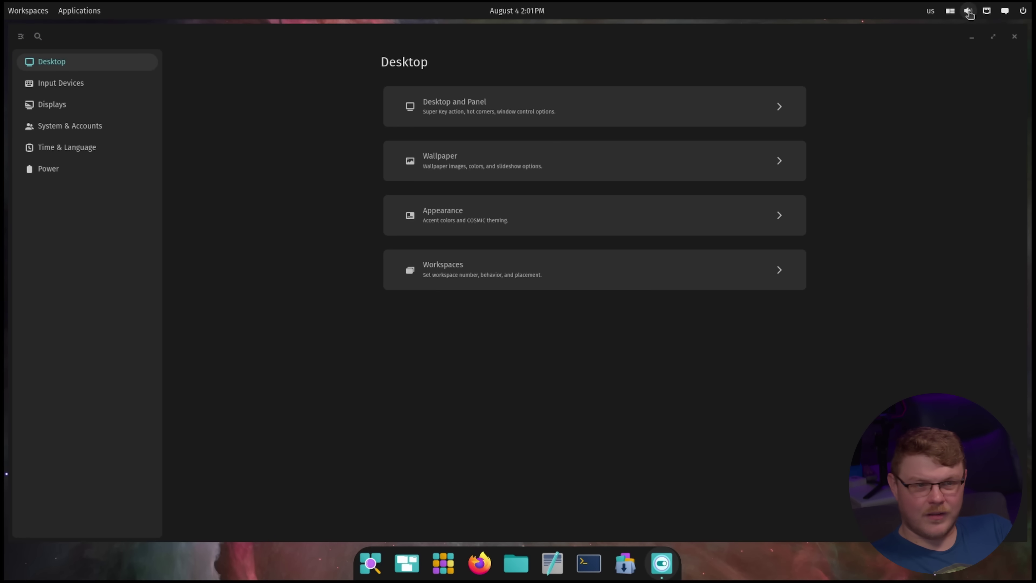
{"action": "left_click", "coordinate": [969, 15]}
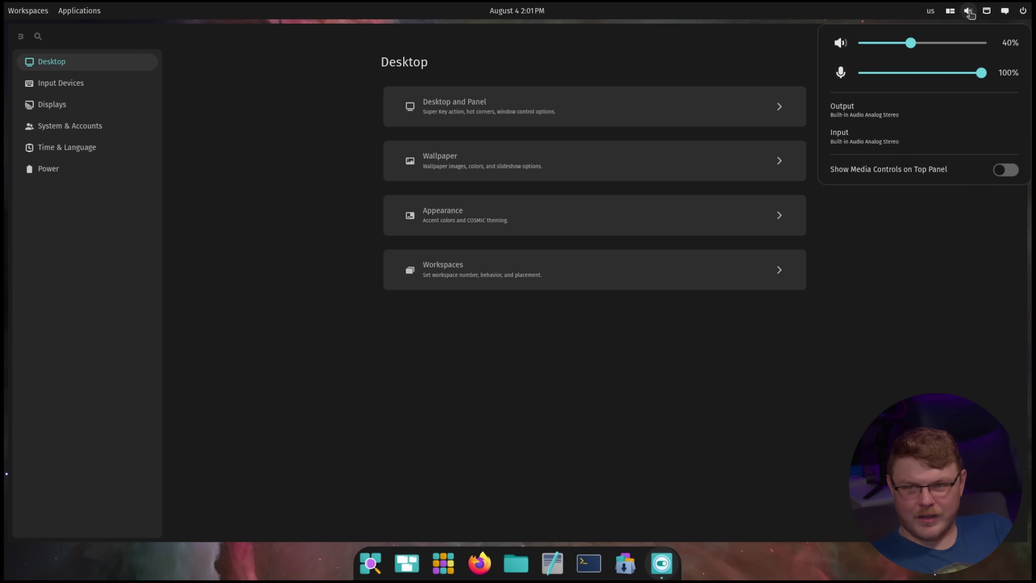
{"action": "left_click", "coordinate": [950, 10]}
{"action": "left_click", "coordinate": [162, 141]}
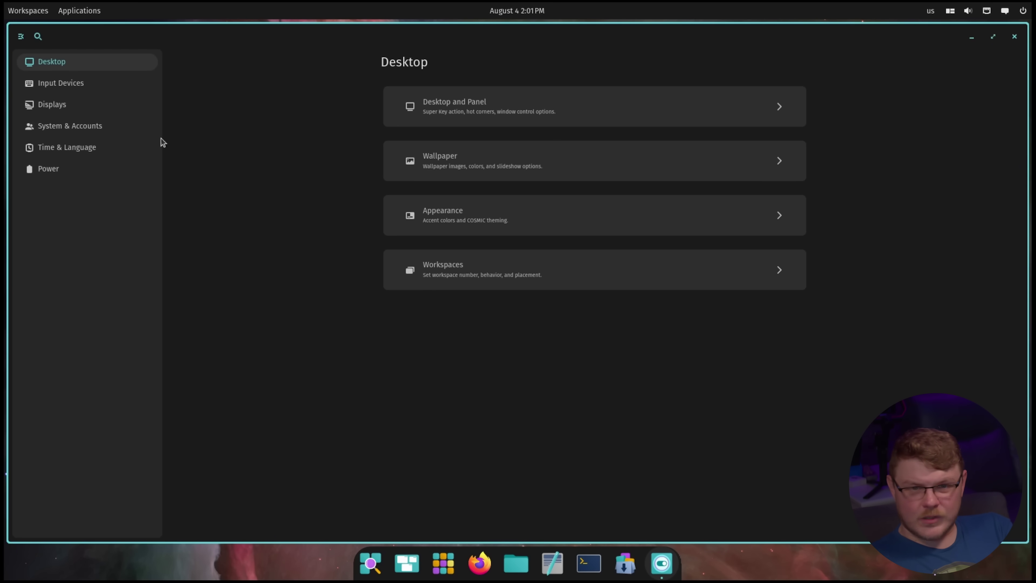
Browse Input Devices, Displays, System & Accounts, Time & Language and Power, returning to Desktop
{"action": "left_click", "coordinate": [65, 87]}
{"action": "left_click", "coordinate": [69, 106]}
{"action": "left_click", "coordinate": [80, 124]}
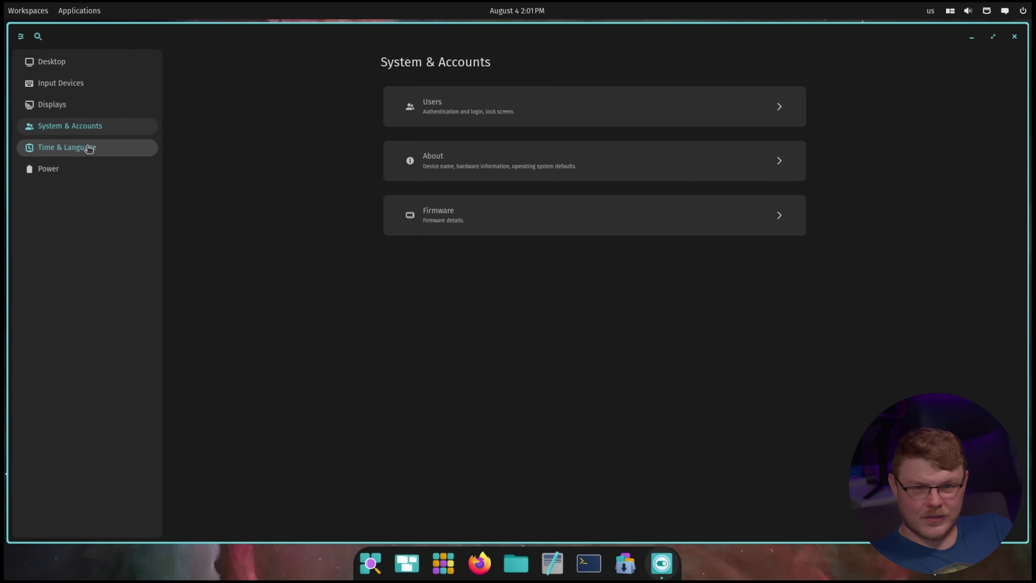
{"action": "left_click", "coordinate": [86, 151]}
{"action": "left_click", "coordinate": [77, 174]}
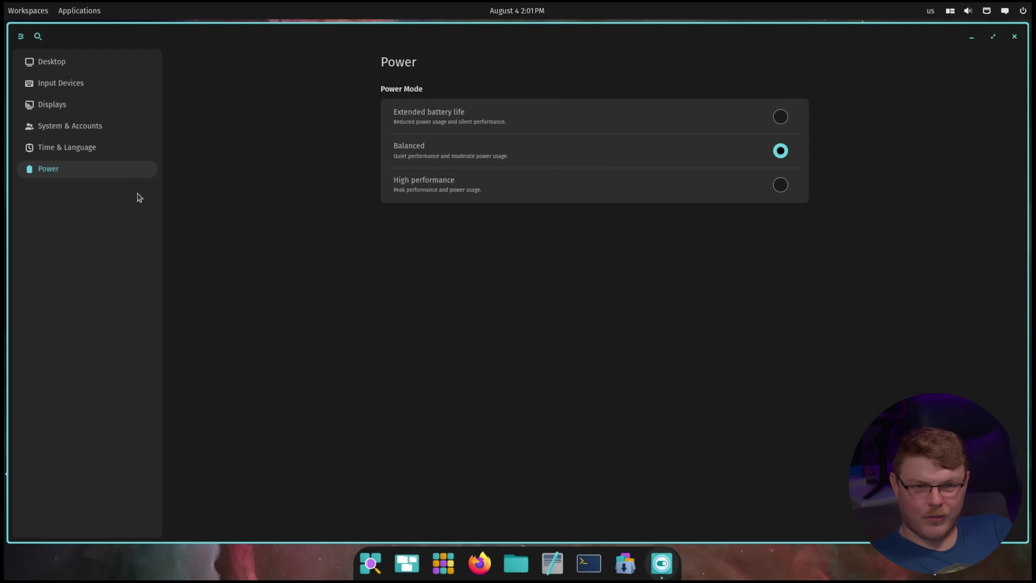
{"action": "left_click", "coordinate": [68, 61]}
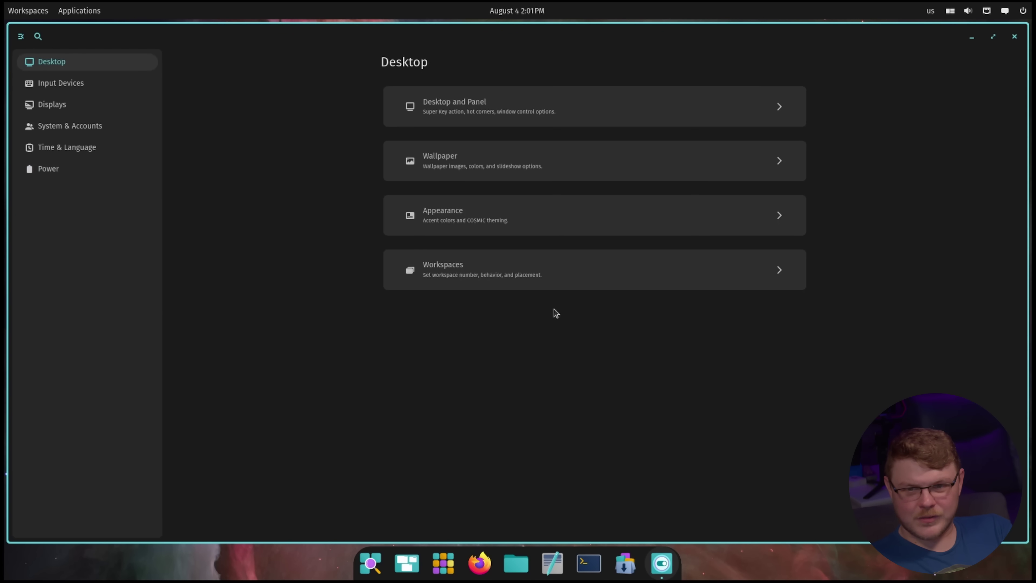
Preview the sound, network, notification and power applets over Settings, then dismiss them
{"action": "left_click", "coordinate": [968, 10]}
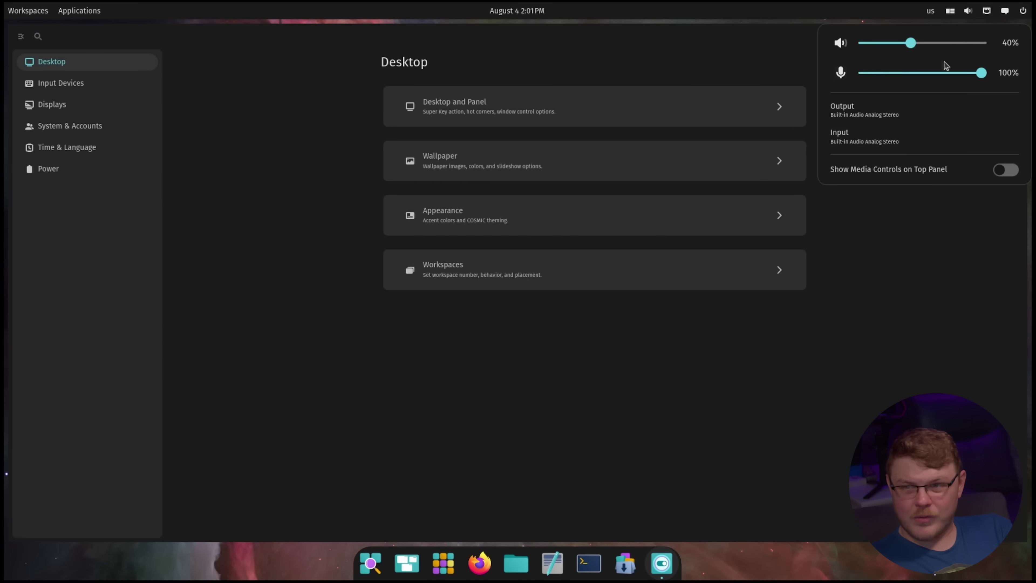
{"action": "left_click", "coordinate": [986, 11]}
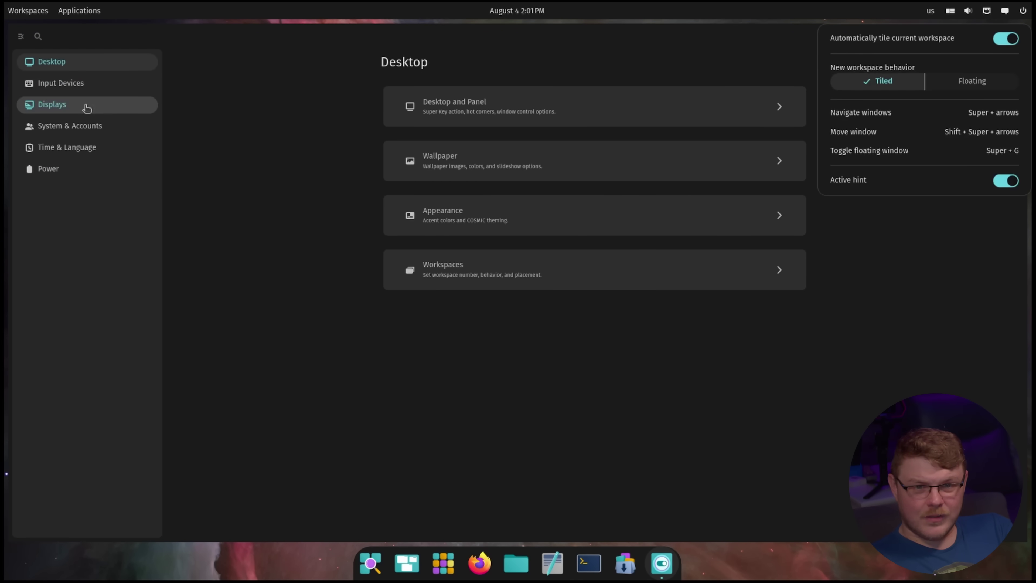
{"action": "left_click", "coordinate": [195, 110]}
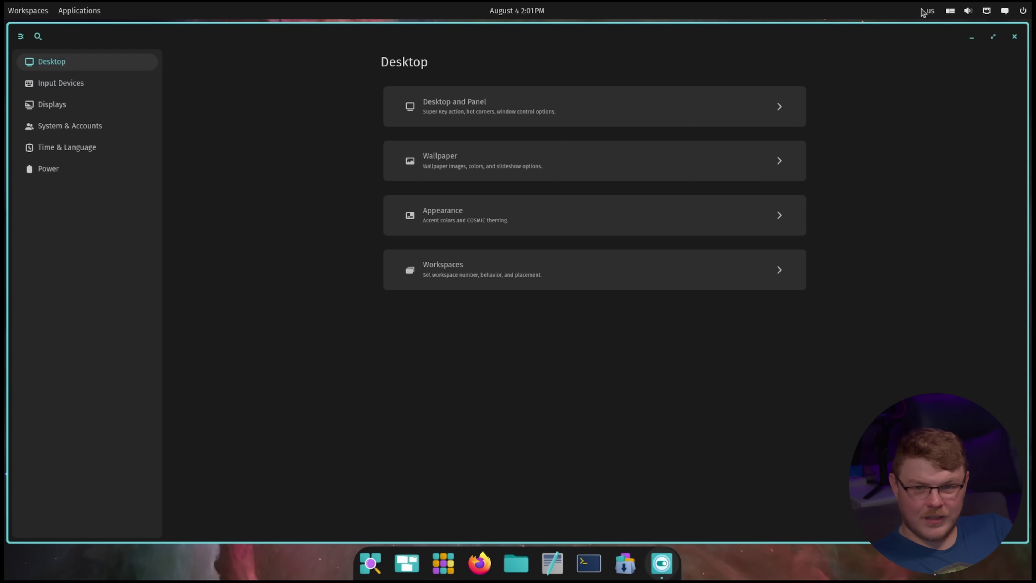
{"action": "left_click", "coordinate": [1005, 11]}
{"action": "left_click", "coordinate": [1005, 11]}
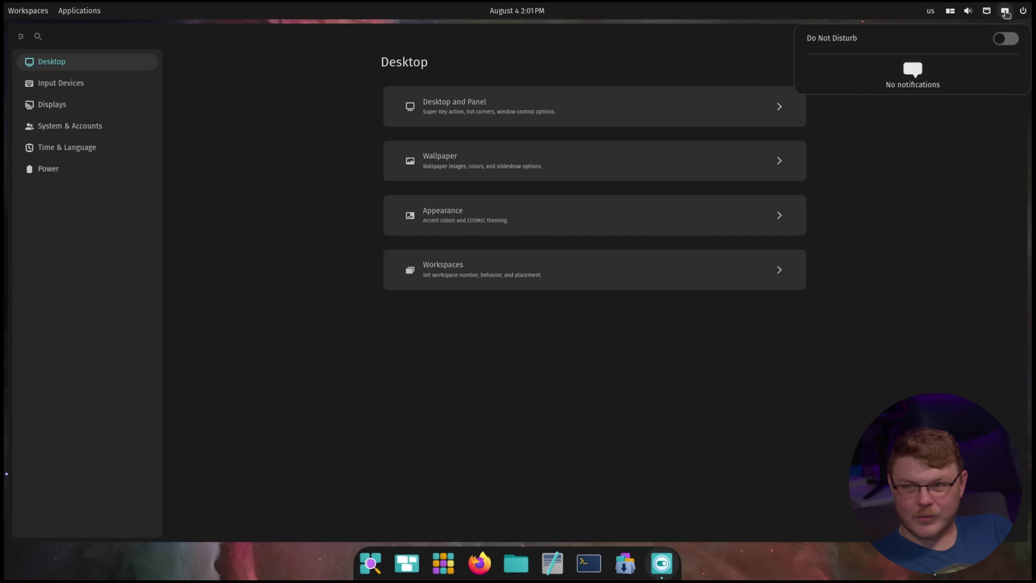
{"action": "mouse_move", "coordinate": [1024, 12]}
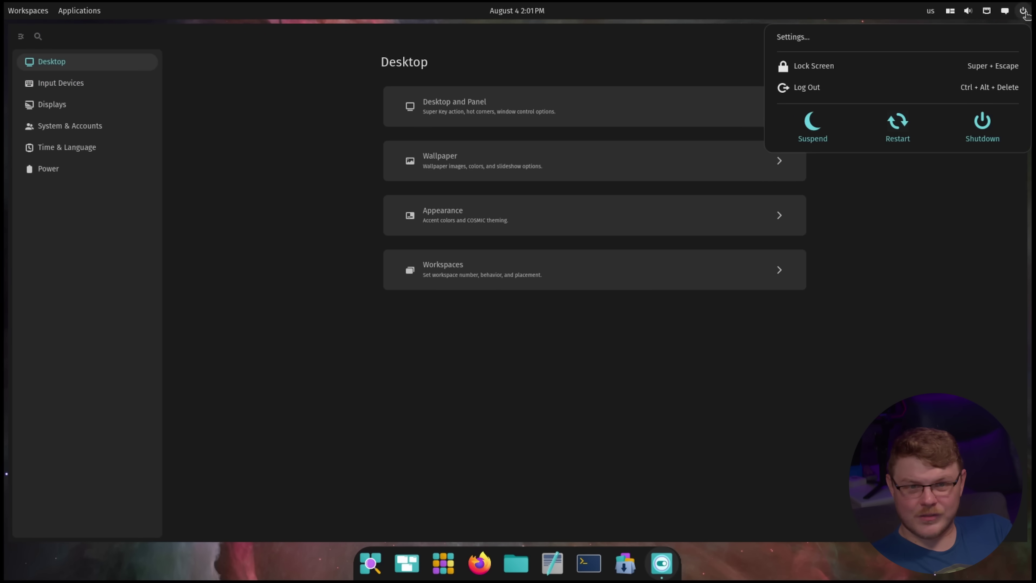
{"action": "left_click", "coordinate": [765, 415]}
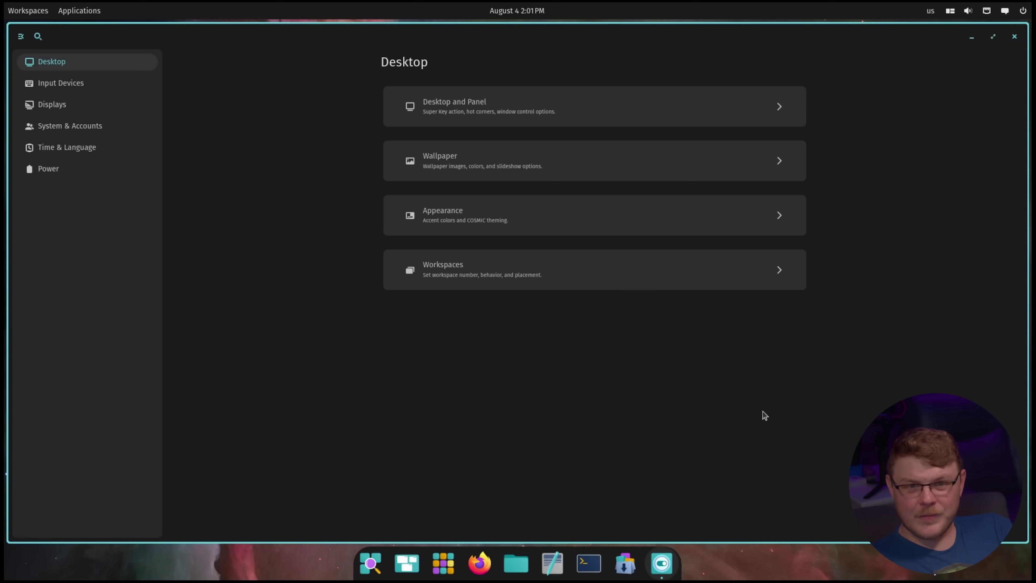
{"action": "left_click", "coordinate": [96, 86]}
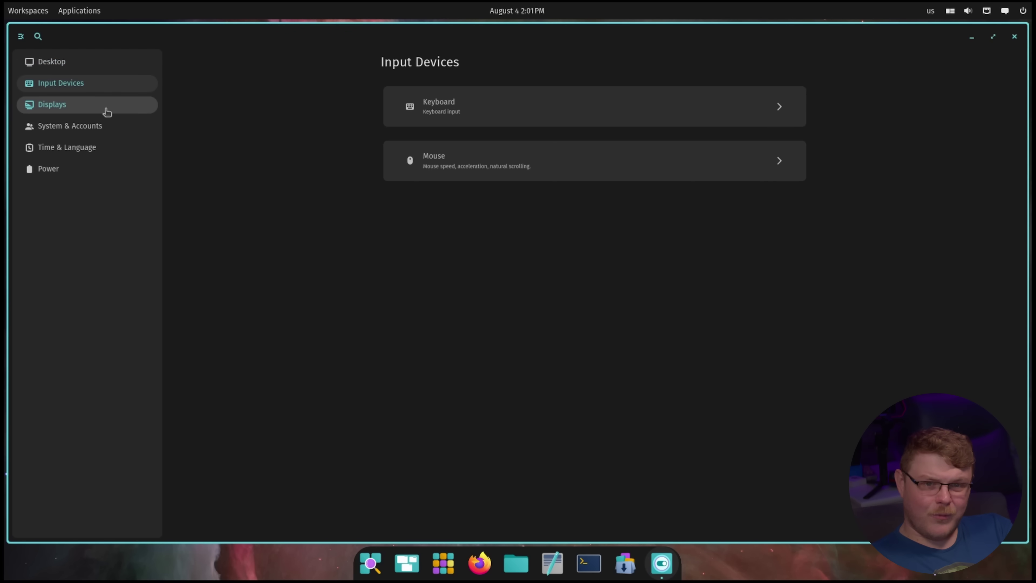
{"action": "left_click", "coordinate": [103, 110]}
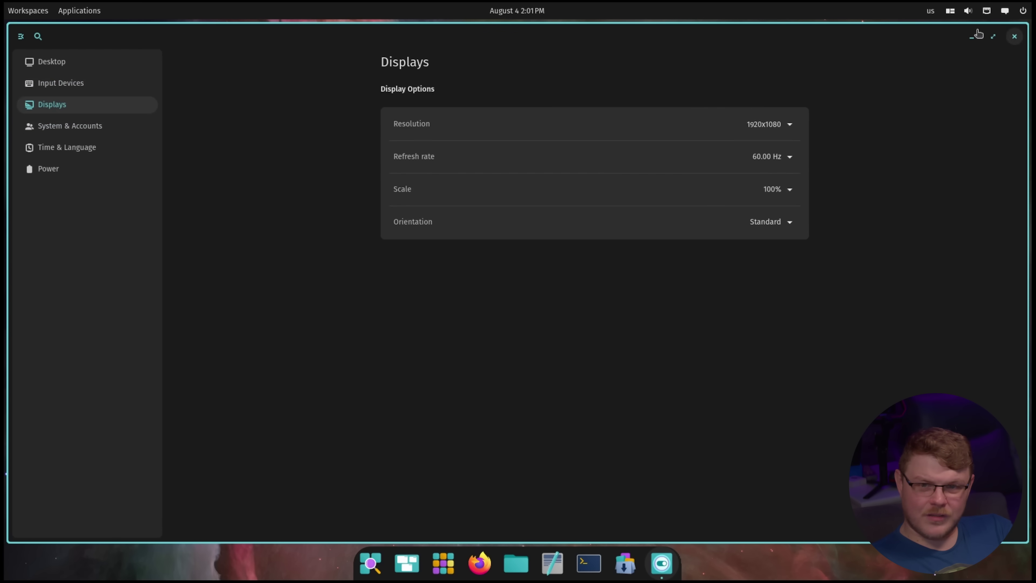
{"action": "left_click", "coordinate": [58, 133]}
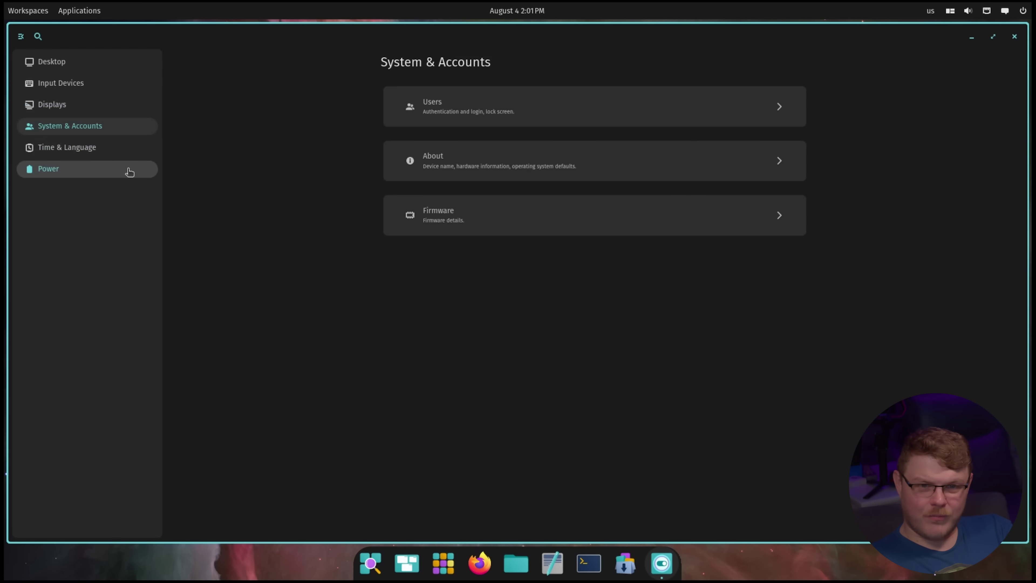
{"action": "left_click", "coordinate": [130, 169]}
{"action": "left_click", "coordinate": [116, 148]}
{"action": "left_click", "coordinate": [977, 13]}
{"action": "left_click", "coordinate": [977, 13]}
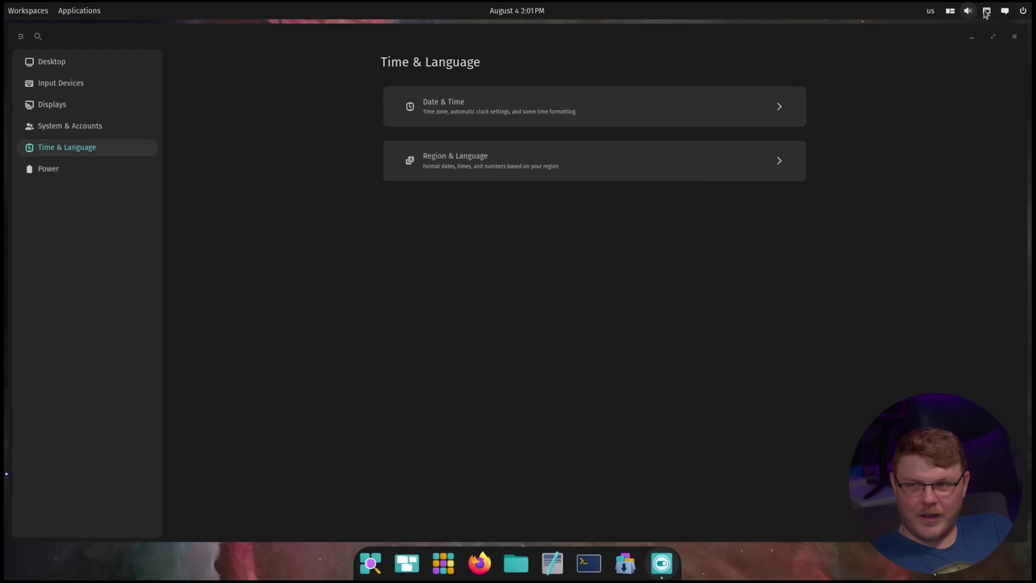
{"action": "left_click", "coordinate": [1004, 10]}
{"action": "left_click", "coordinate": [1004, 10]}
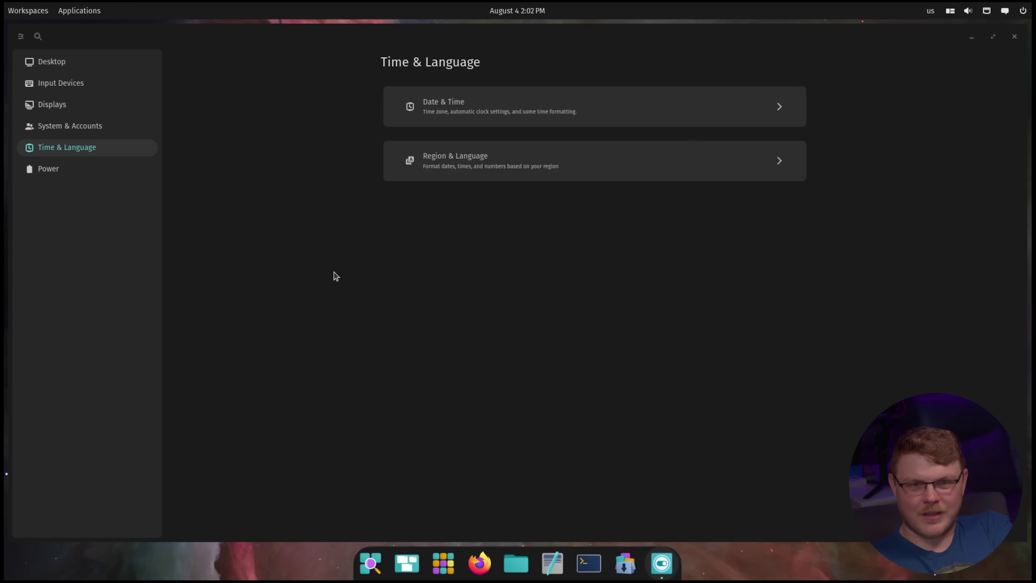
{"action": "left_click", "coordinate": [1022, 12]}
{"action": "left_click", "coordinate": [968, 11]}
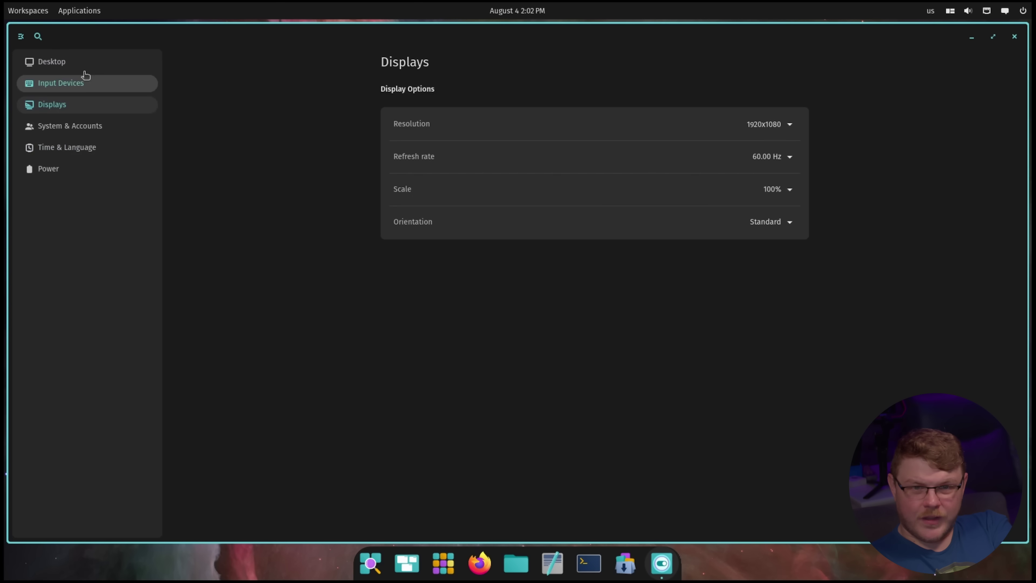
{"action": "left_click", "coordinate": [74, 61]}
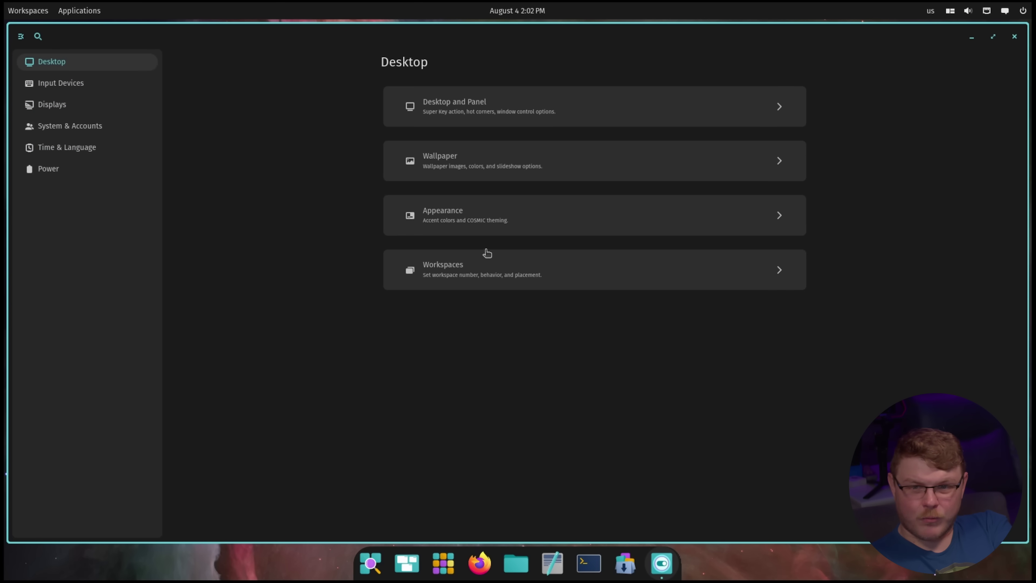
Open Appearance and toggle between Light and Dark modes, finishing on Dark
{"action": "left_click", "coordinate": [485, 227]}
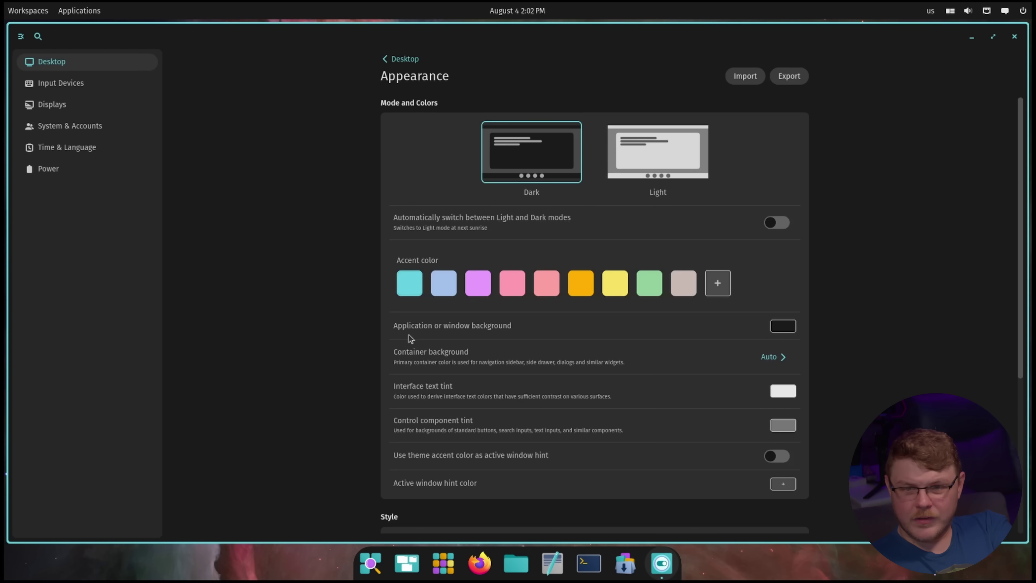
{"action": "left_click", "coordinate": [673, 198]}
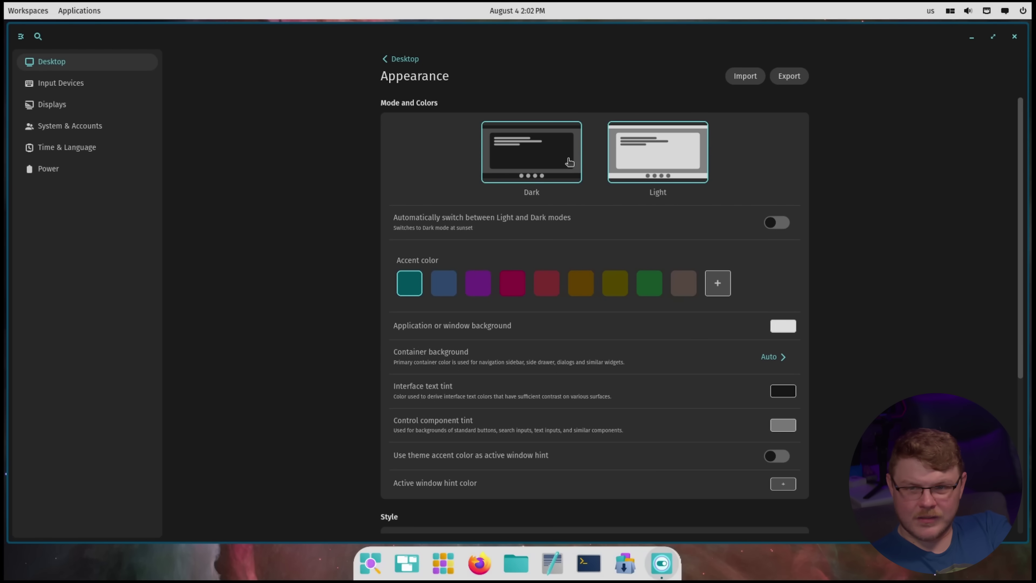
{"action": "left_click", "coordinate": [525, 161]}
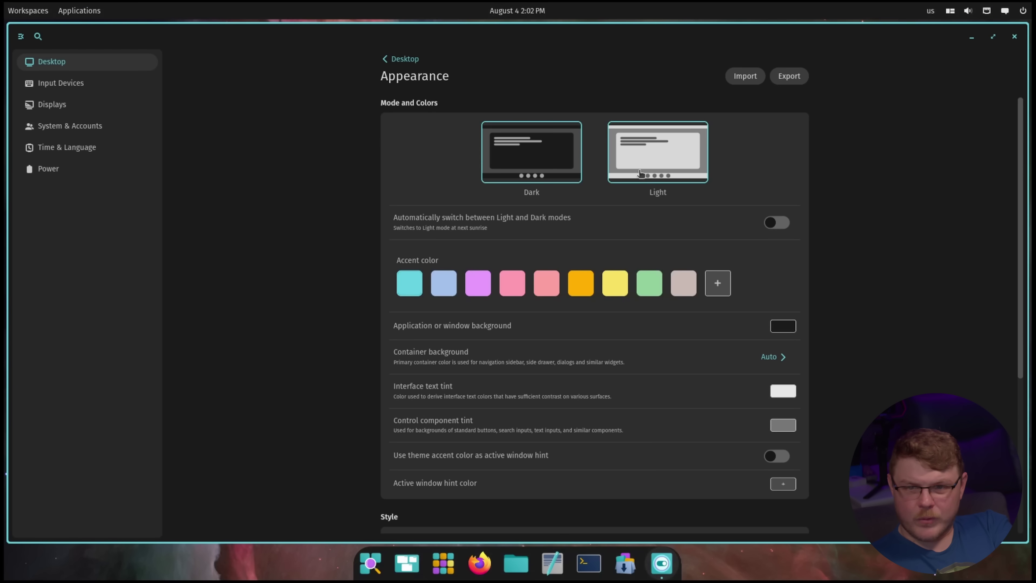
{"action": "left_click", "coordinate": [657, 172]}
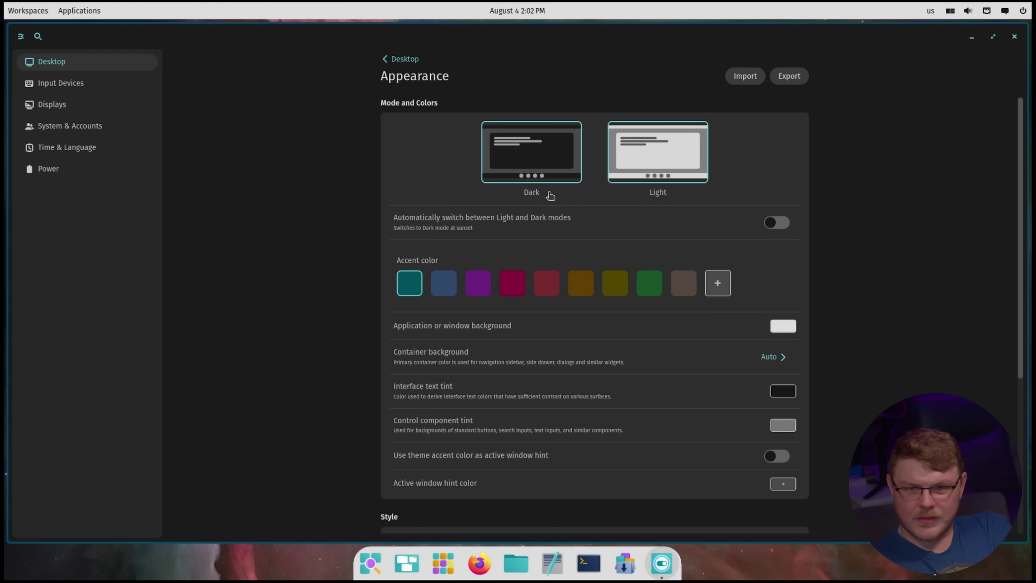
{"action": "left_click", "coordinate": [558, 177]}
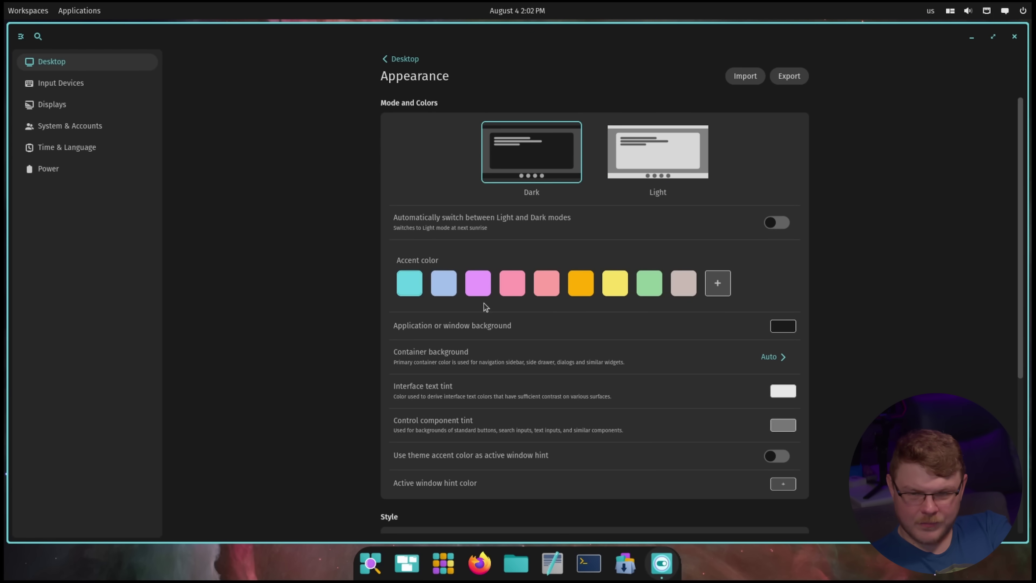
Try the light blue, pink, orange and green accent colours
{"action": "left_click", "coordinate": [473, 285]}
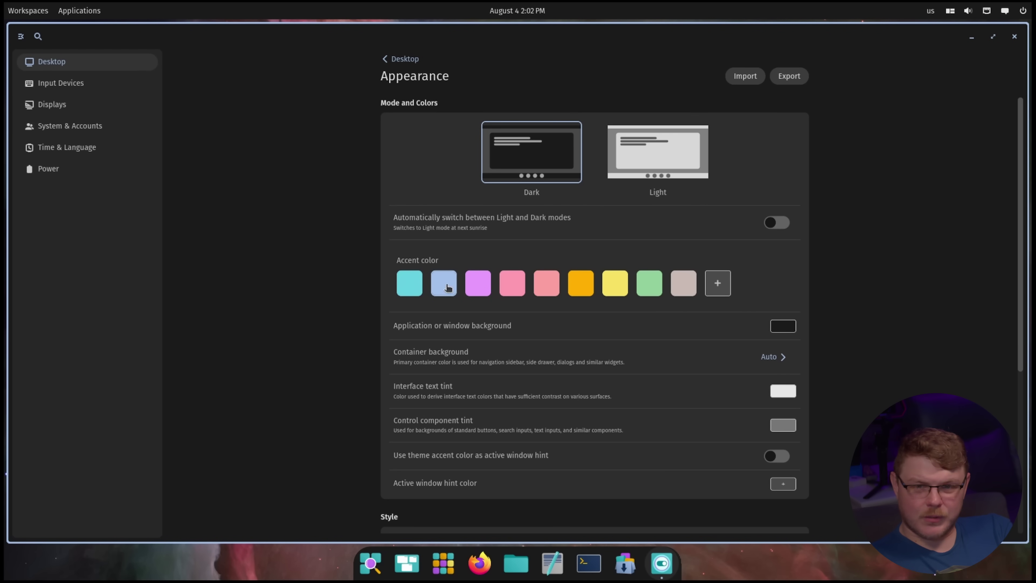
{"action": "left_click", "coordinate": [483, 287]}
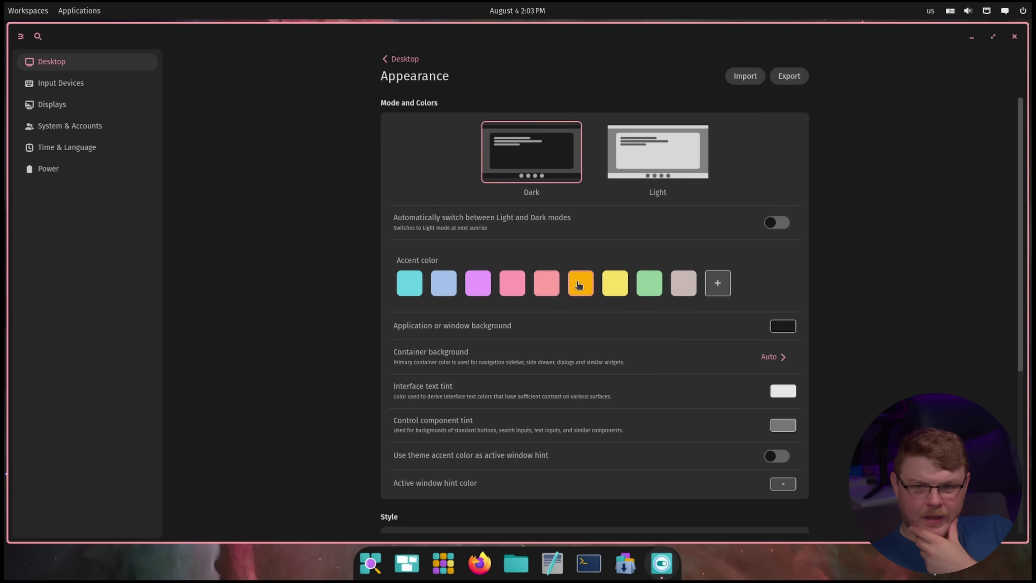
{"action": "left_click", "coordinate": [587, 286]}
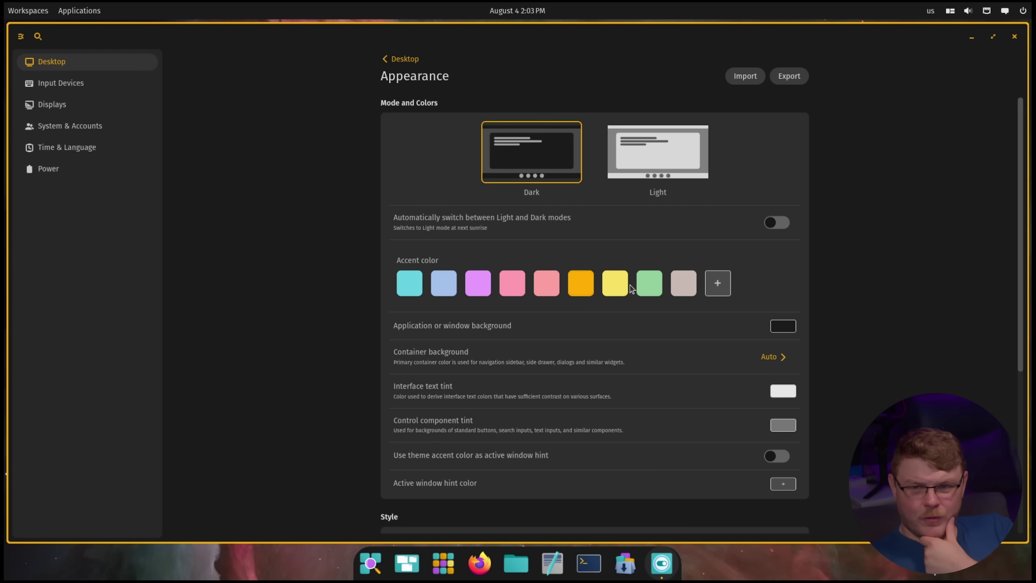
{"action": "left_click", "coordinate": [645, 289]}
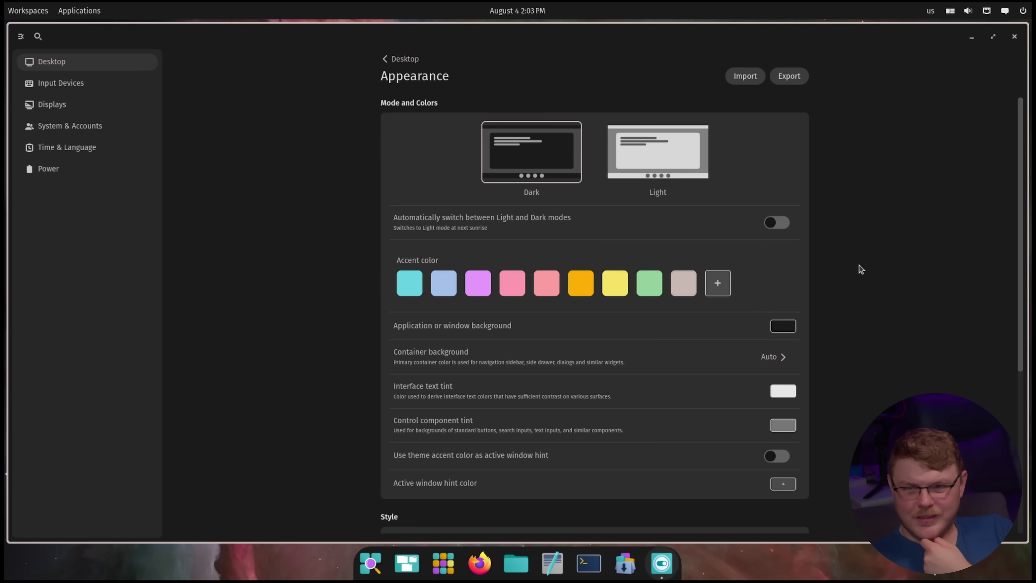
Cycle the interface style through Round, Slightly round and Square, settling on Square
{"action": "scroll", "coordinate": [596, 371], "scroll_direction": "down", "scroll_amount": 5}
{"action": "left_click", "coordinate": [542, 380]}
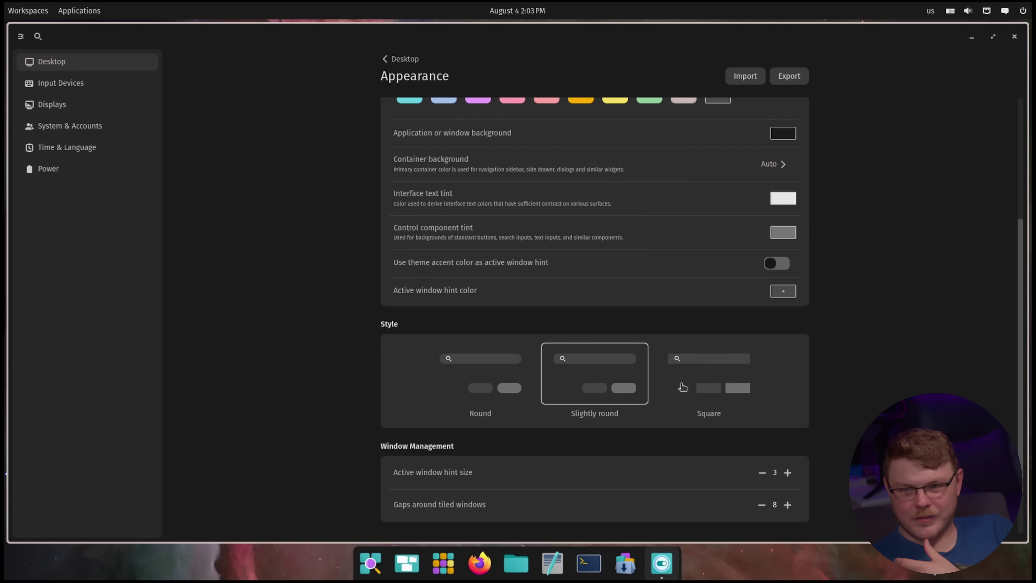
{"action": "left_click", "coordinate": [750, 386]}
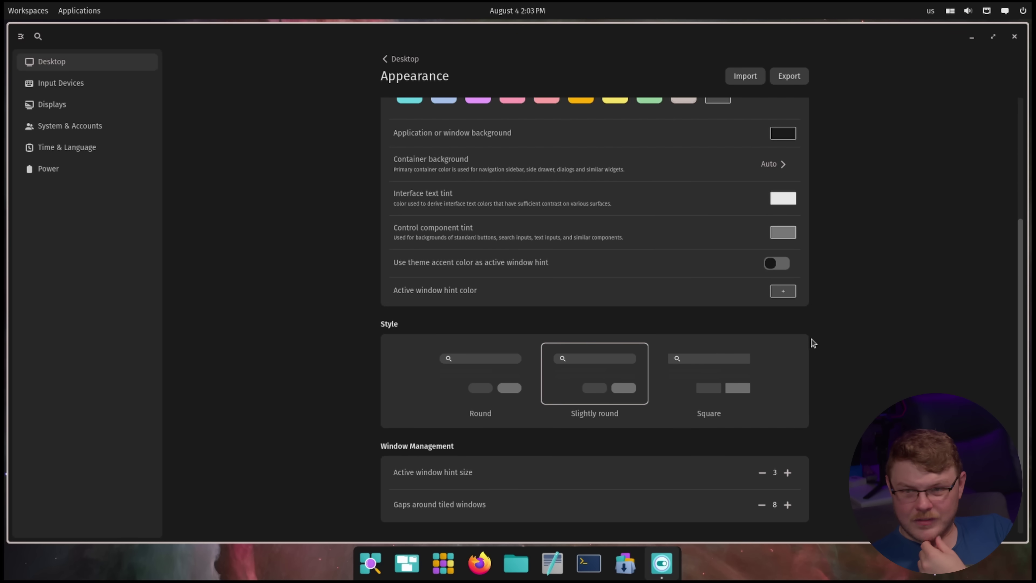
{"action": "left_click", "coordinate": [474, 375]}
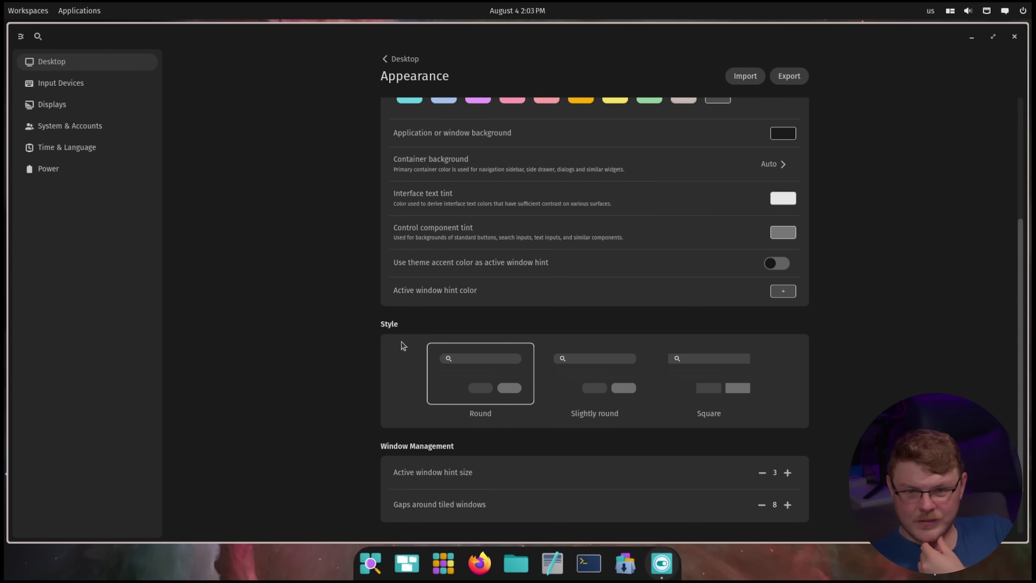
{"action": "left_click", "coordinate": [608, 386]}
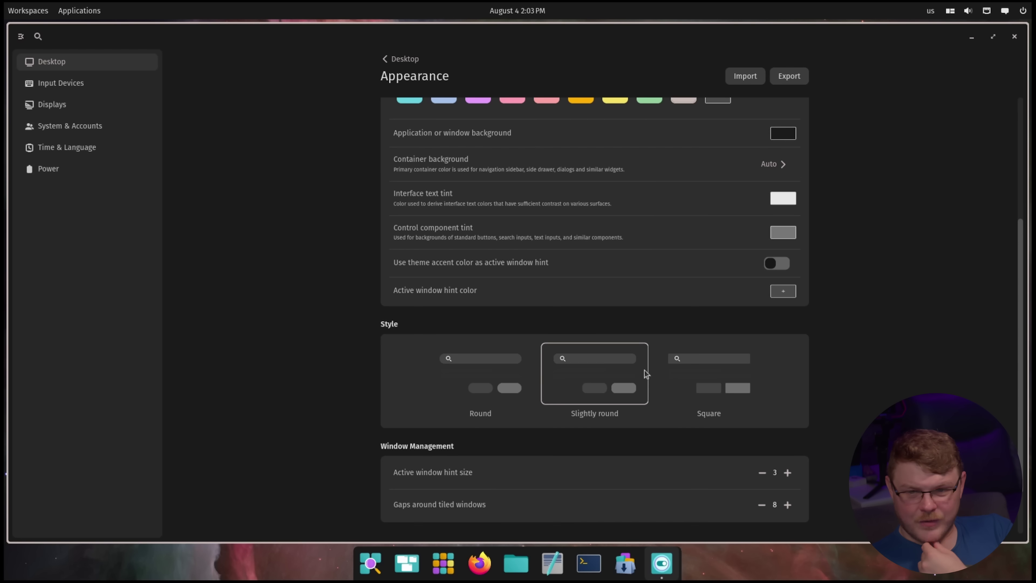
{"action": "left_click", "coordinate": [477, 384]}
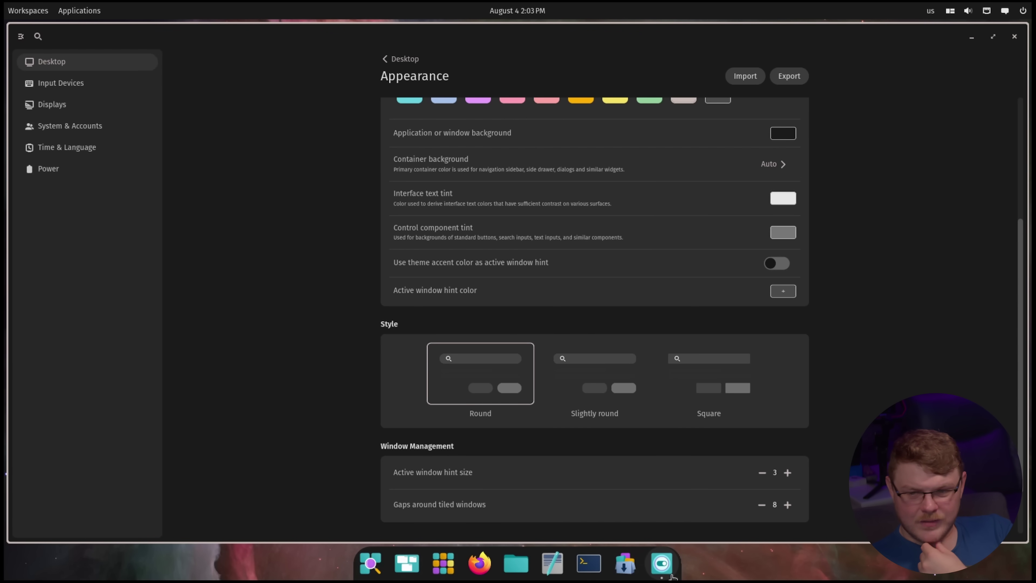
{"action": "left_click", "coordinate": [612, 404]}
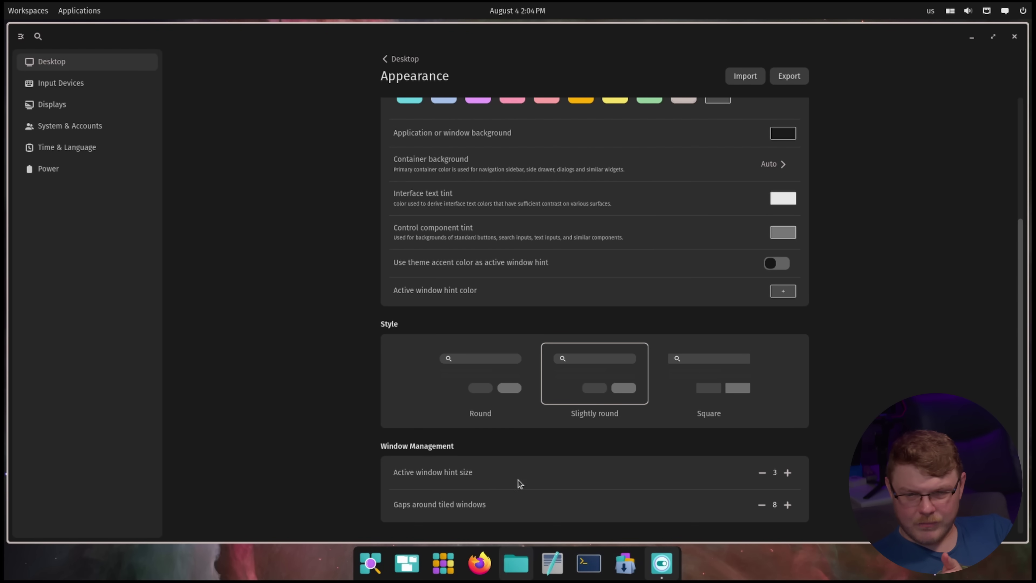
{"action": "left_click", "coordinate": [471, 382]}
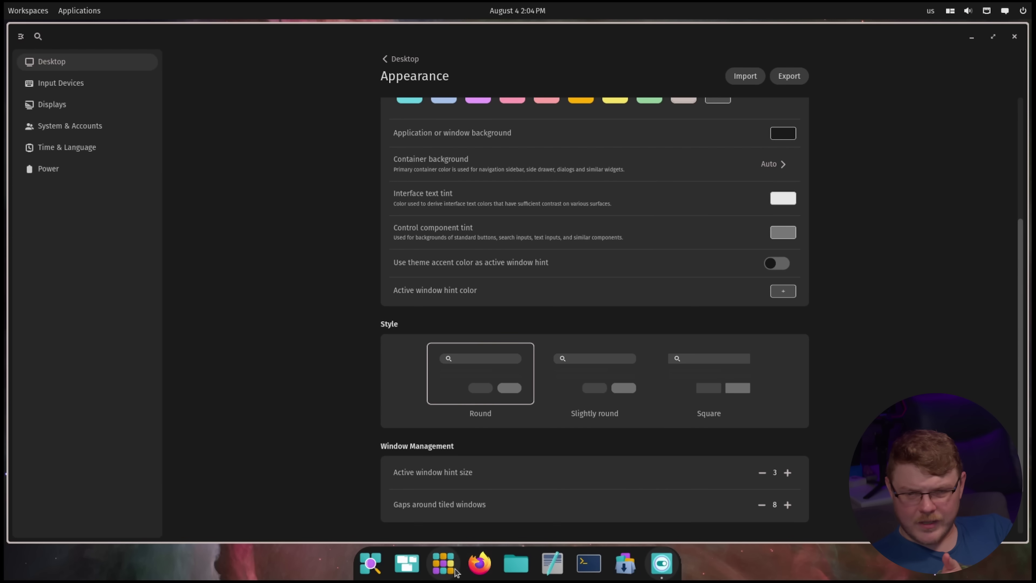
{"action": "left_click", "coordinate": [718, 385]}
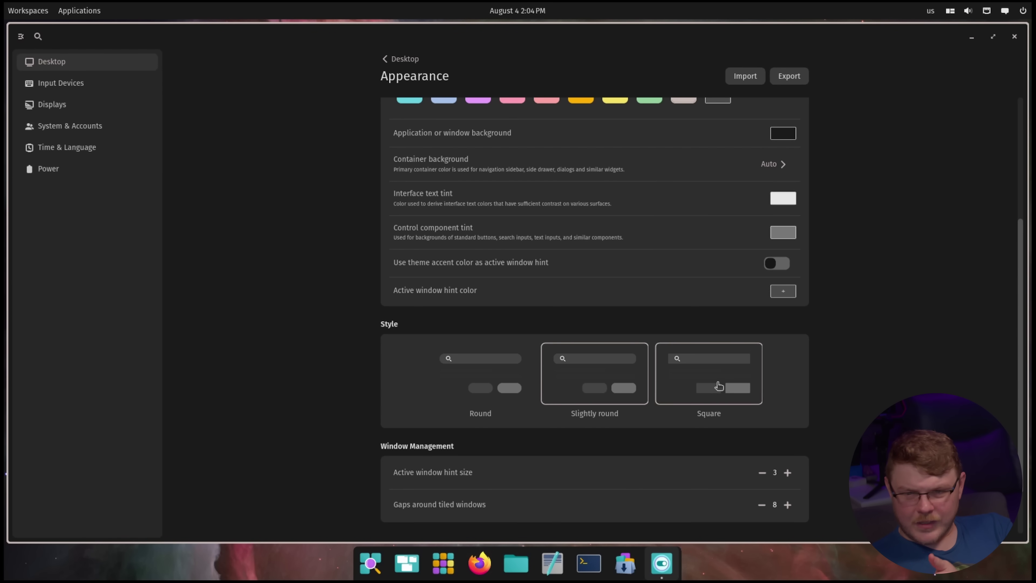
{"action": "left_click", "coordinate": [718, 385]}
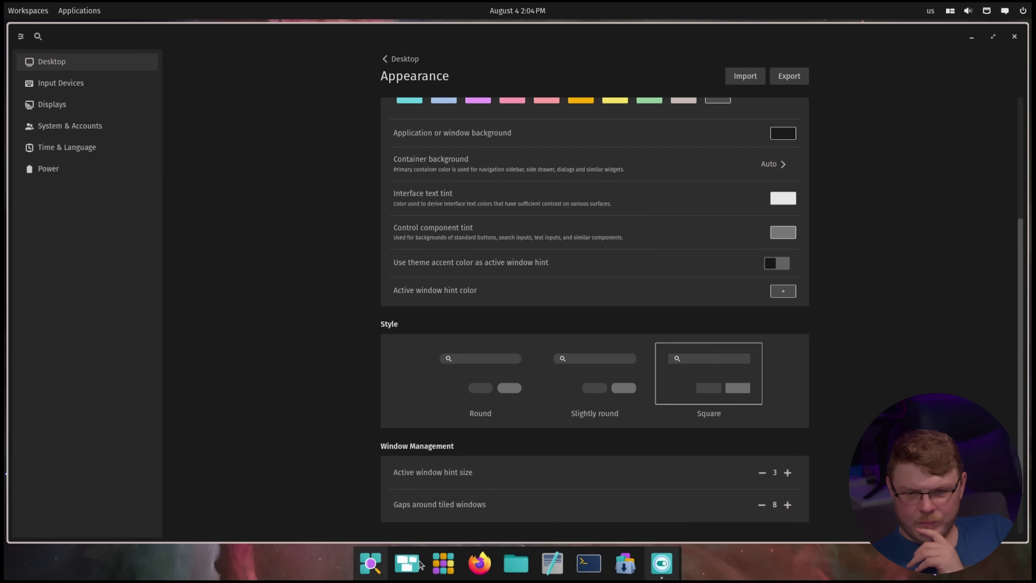
Give the container background a custom muted red colour, #9C6969
{"action": "scroll", "coordinate": [715, 364], "scroll_direction": "down", "scroll_amount": 3}
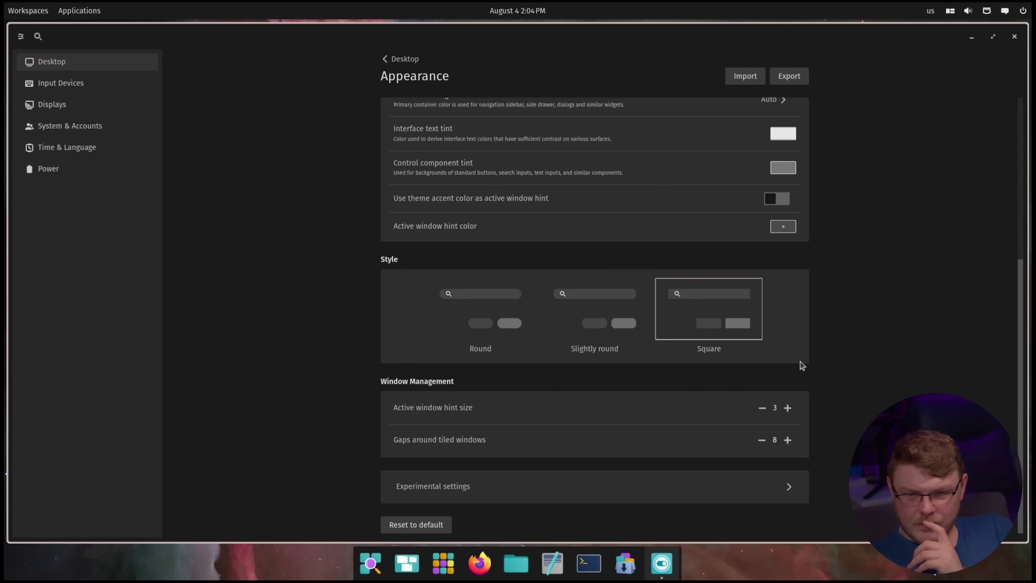
{"action": "scroll", "coordinate": [801, 365], "scroll_direction": "up", "scroll_amount": 3}
{"action": "scroll", "coordinate": [686, 381], "scroll_direction": "up", "scroll_amount": 4}
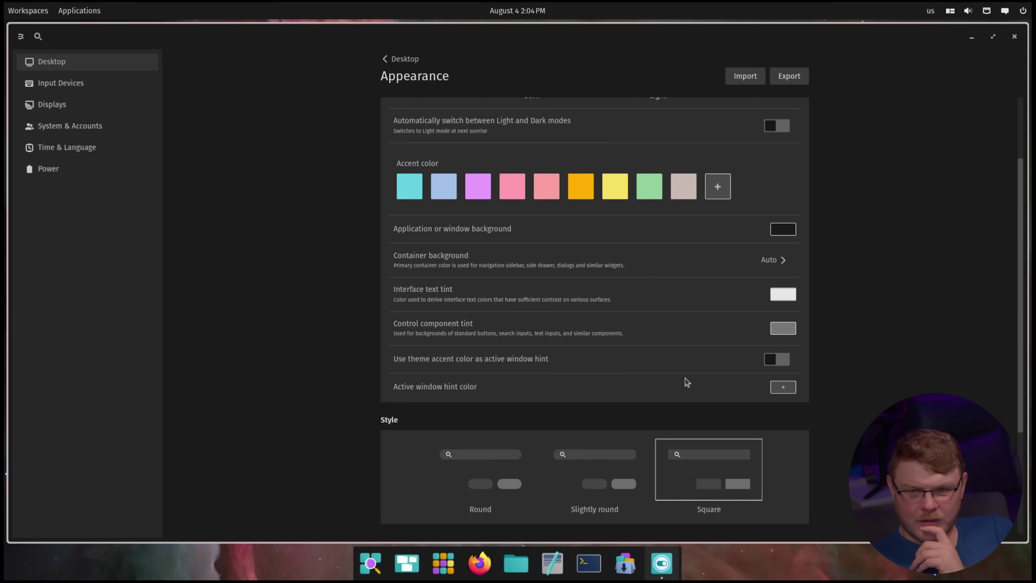
{"action": "scroll", "coordinate": [701, 385], "scroll_direction": "up", "scroll_amount": 1}
{"action": "scroll", "coordinate": [877, 390], "scroll_direction": "down", "scroll_amount": 1}
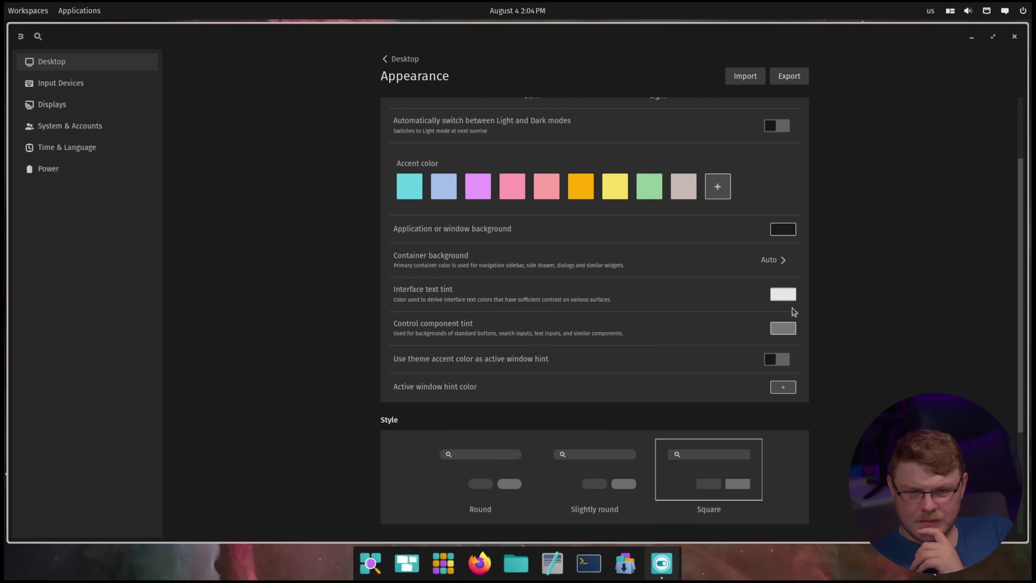
{"action": "left_click", "coordinate": [779, 263]}
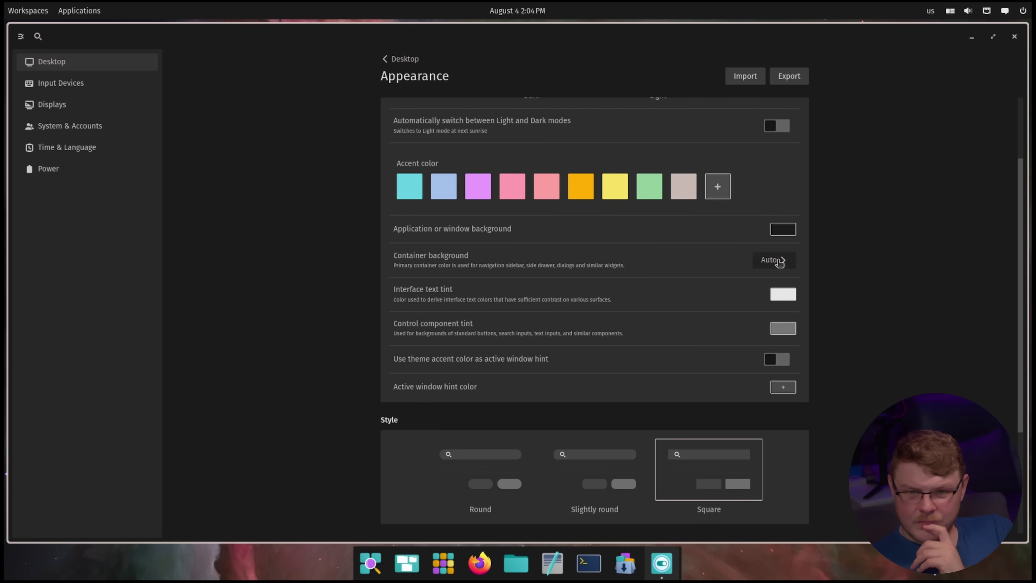
{"action": "left_click_drag", "start_coordinate": [858, 270], "coordinate": [933, 220]}
{"action": "left_click_drag", "start_coordinate": [542, 210], "coordinate": [476, 213]}
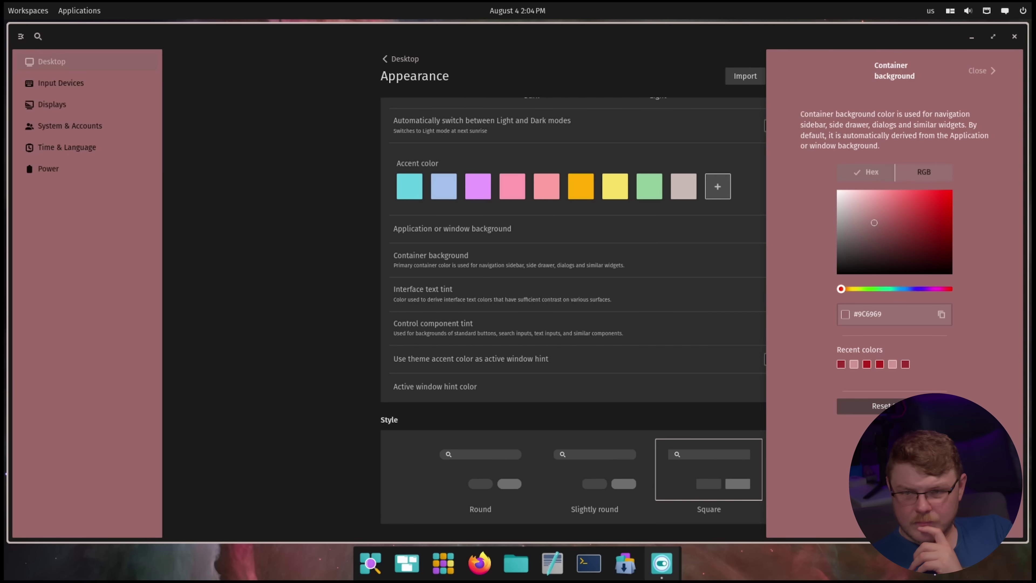
{"action": "left_click", "coordinate": [885, 406]}
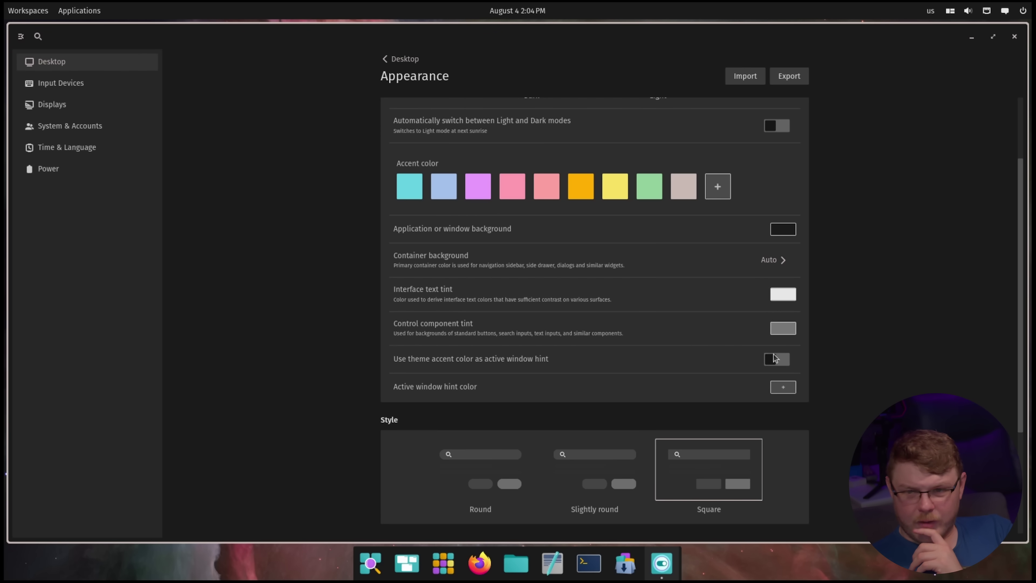
{"action": "left_click", "coordinate": [781, 294]}
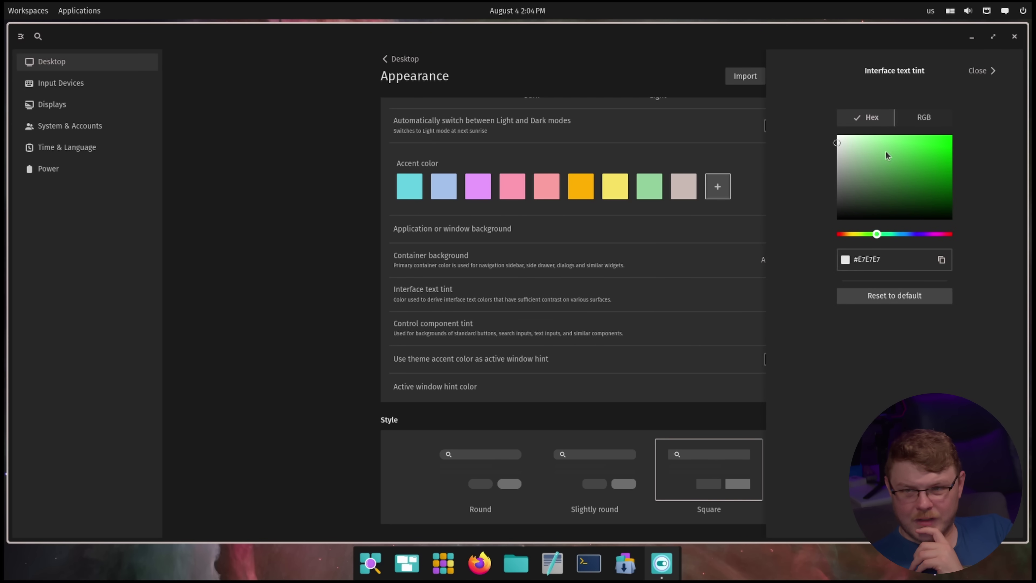
{"action": "left_click_drag", "start_coordinate": [926, 197], "coordinate": [952, 151]}
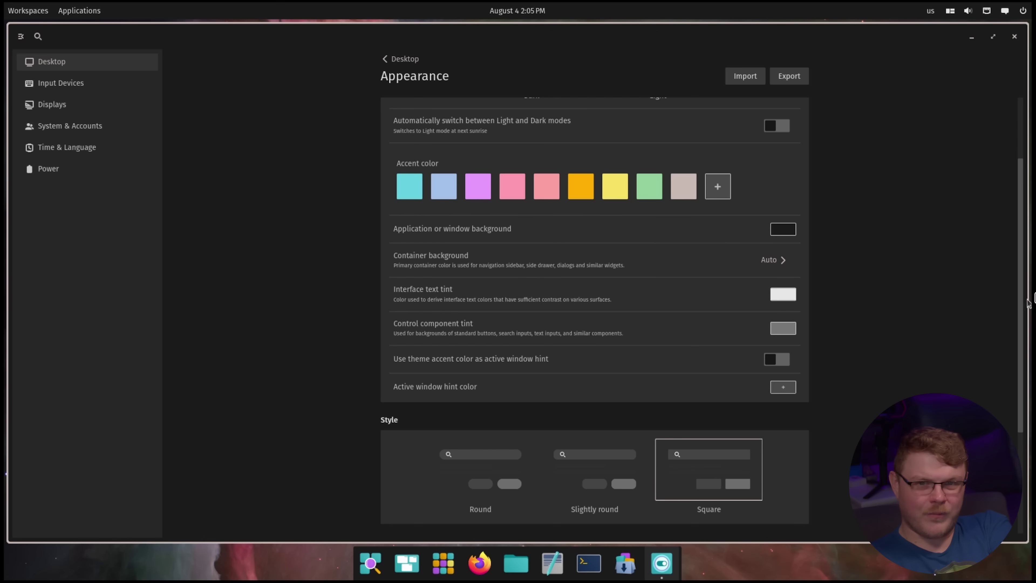
{"action": "scroll", "coordinate": [1019, 297], "scroll_direction": "down", "scroll_amount": 1}
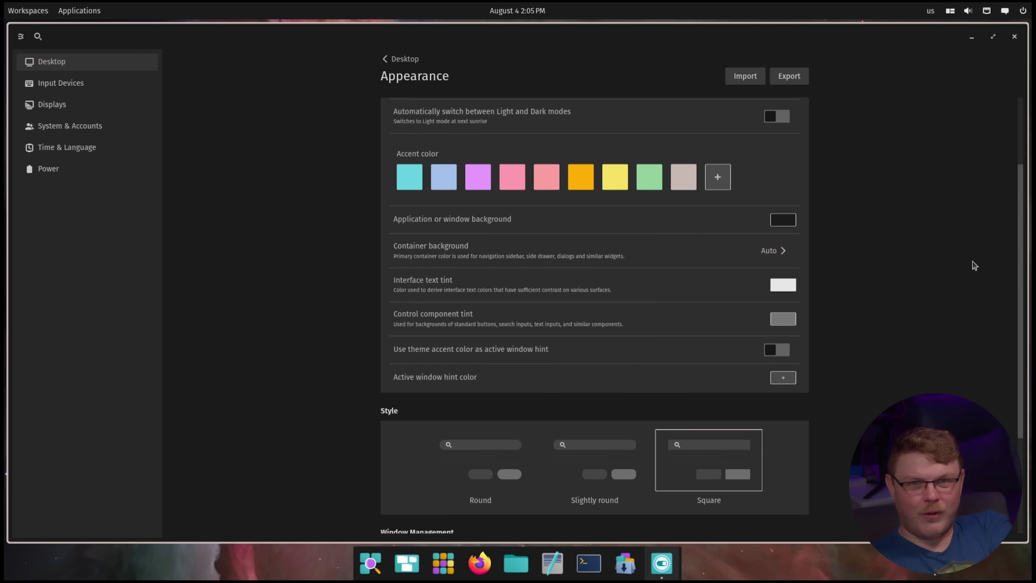
{"action": "scroll", "coordinate": [957, 264], "scroll_direction": "down", "scroll_amount": 3}
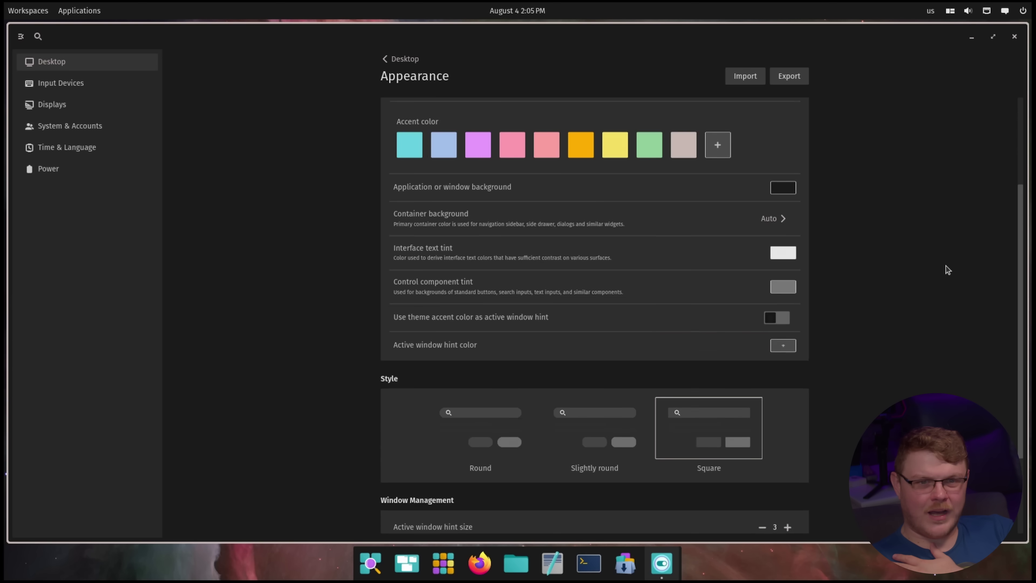
{"action": "scroll", "coordinate": [947, 270], "scroll_direction": "down", "scroll_amount": 5}
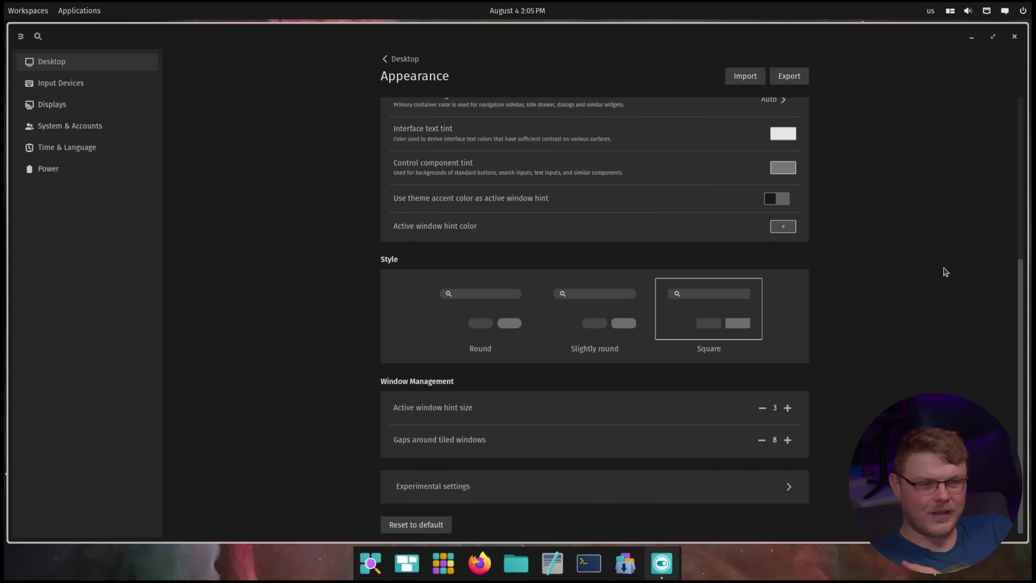
{"action": "scroll", "coordinate": [946, 277], "scroll_direction": "up", "scroll_amount": 8}
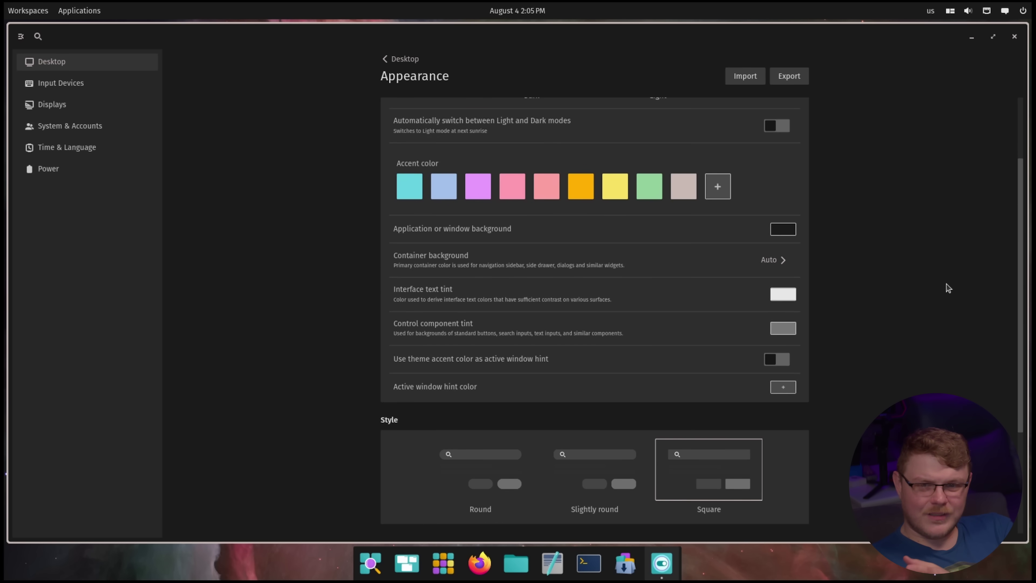
{"action": "scroll", "coordinate": [950, 287], "scroll_direction": "up", "scroll_amount": 1}
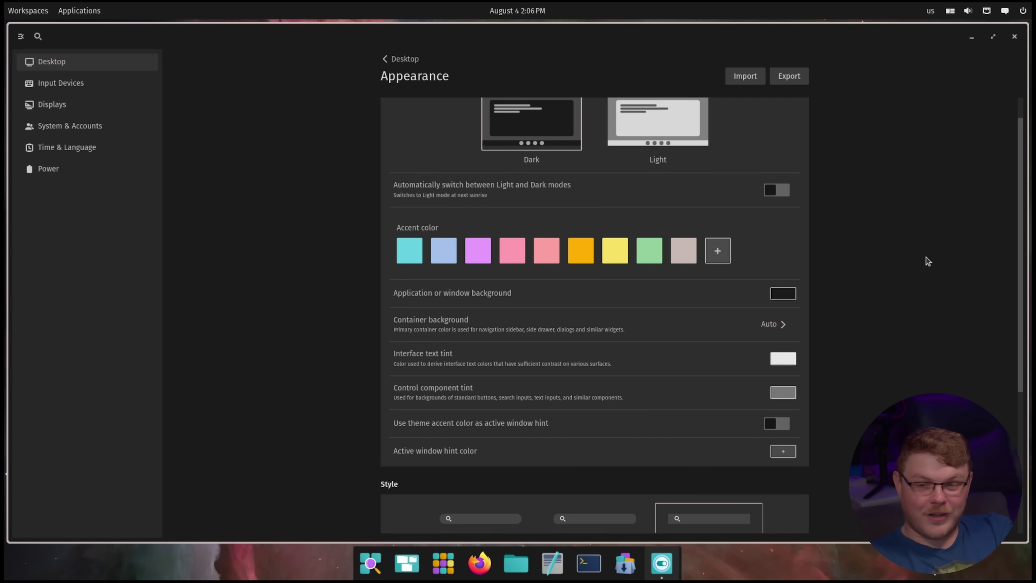
View Displays, then the Users, About and Firmware pages under System & Accounts
{"action": "left_click", "coordinate": [51, 104]}
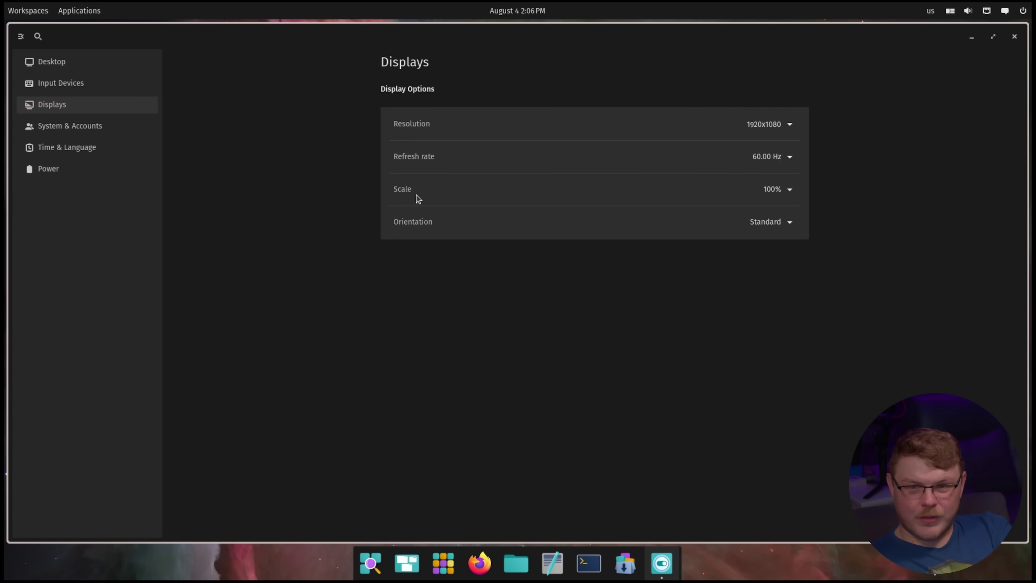
{"action": "left_click", "coordinate": [89, 125]}
{"action": "left_click", "coordinate": [455, 112]}
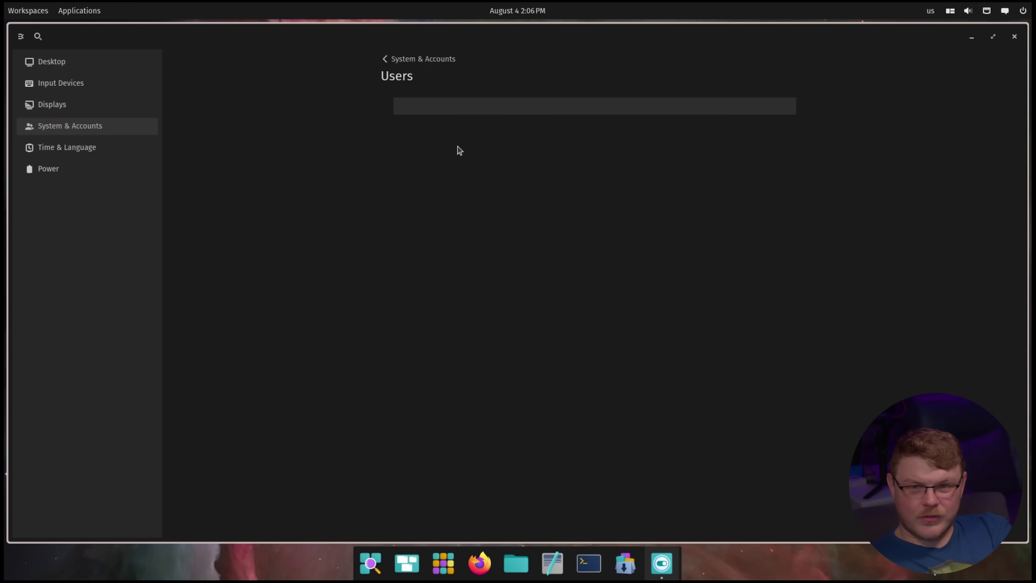
{"action": "left_click", "coordinate": [387, 61]}
{"action": "left_click", "coordinate": [451, 175]}
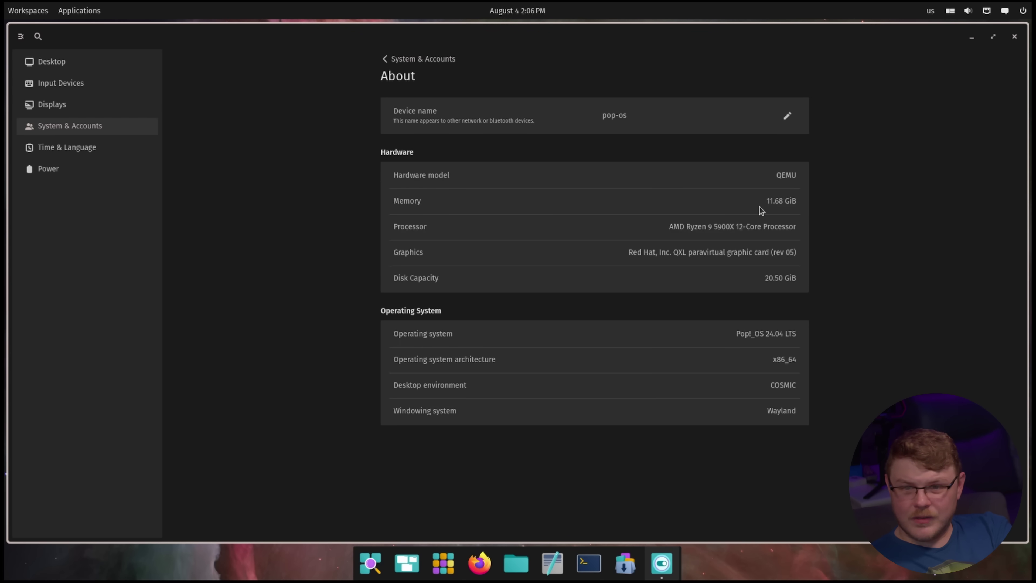
{"action": "left_click", "coordinate": [385, 59]}
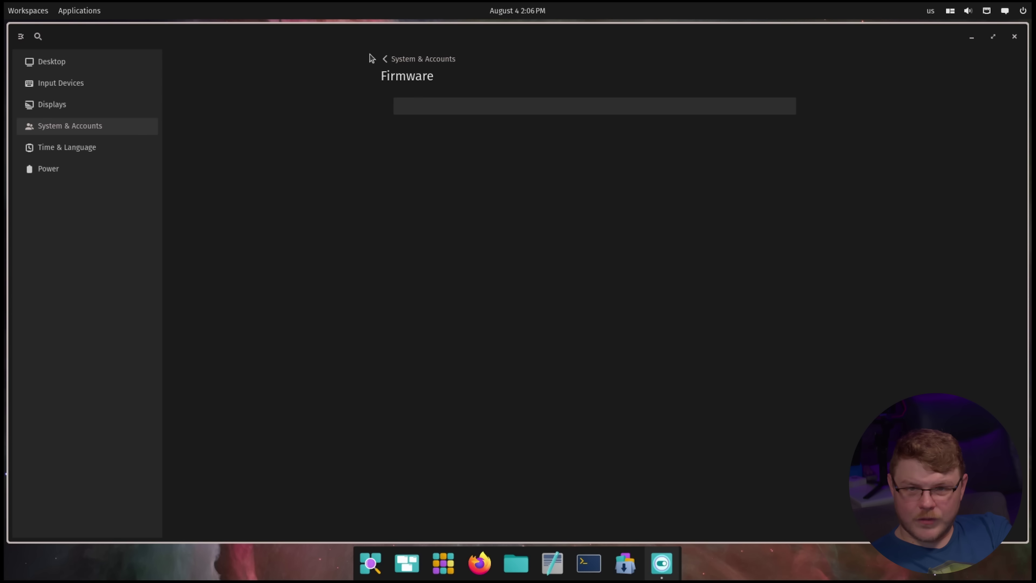
Look over Time & Language and Power, then close Settings
{"action": "left_click", "coordinate": [49, 145]}
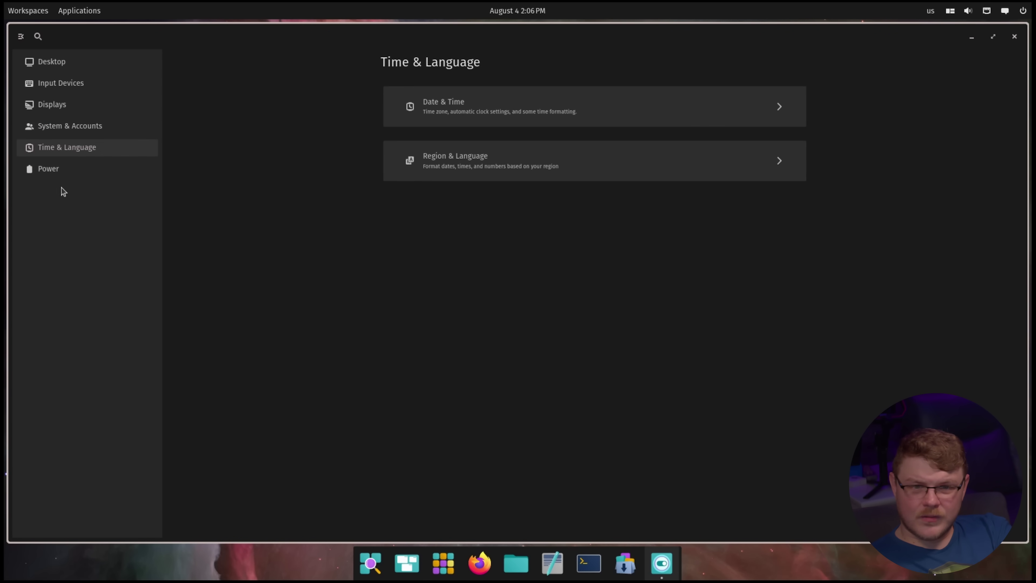
{"action": "left_click", "coordinate": [51, 169]}
{"action": "left_click", "coordinate": [1014, 37]}
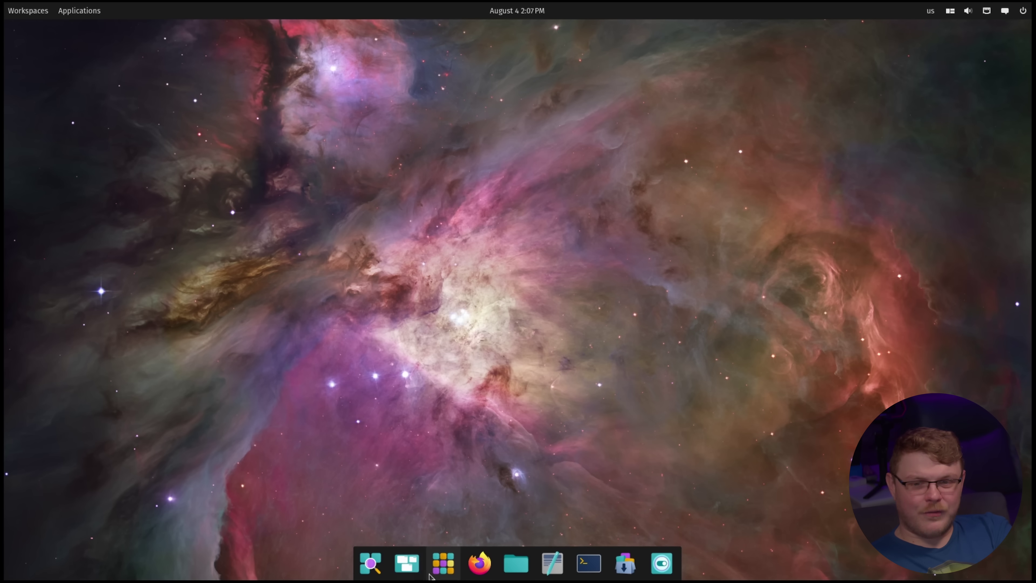
Peek at the App Library, then list the launcher's search modes by typing '?'
{"action": "left_click", "coordinate": [443, 563]}
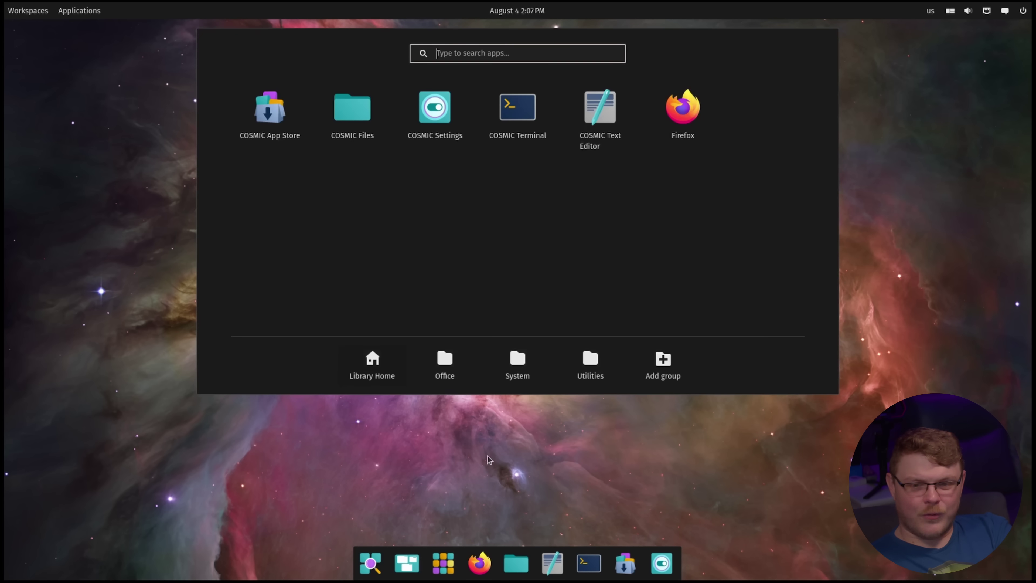
{"action": "left_click", "coordinate": [5, 188]}
{"action": "key", "text": "super"}
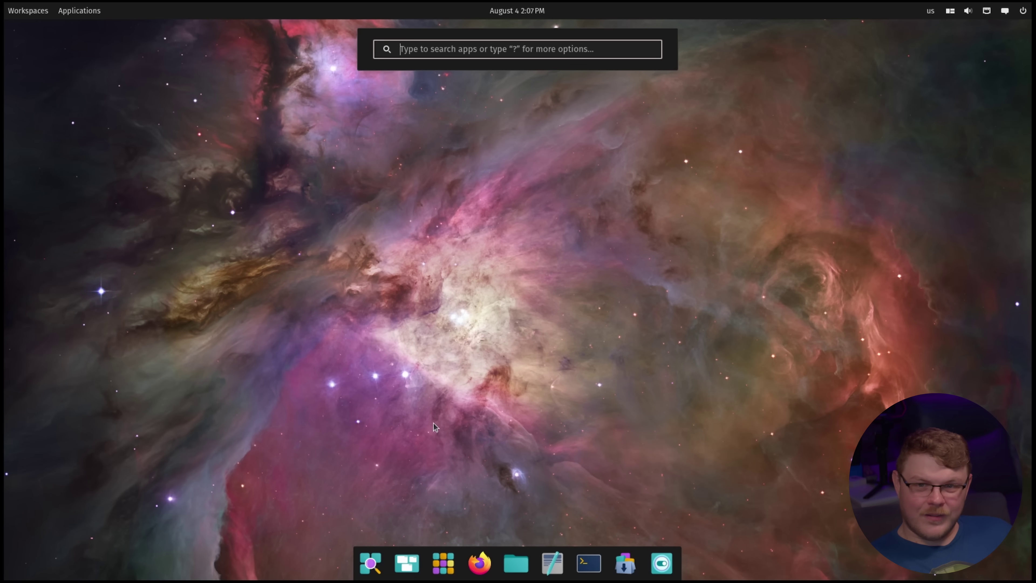
{"action": "type", "text": "?"}
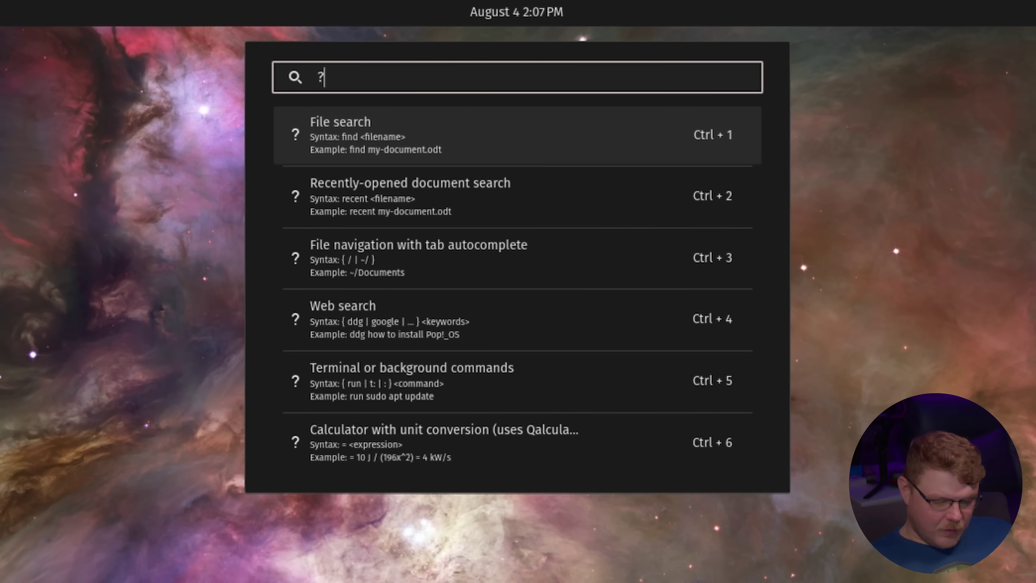
Clear the help query and browse /home/ga in the launcher with Tab completion
{"action": "key", "text": "BackSpace"}
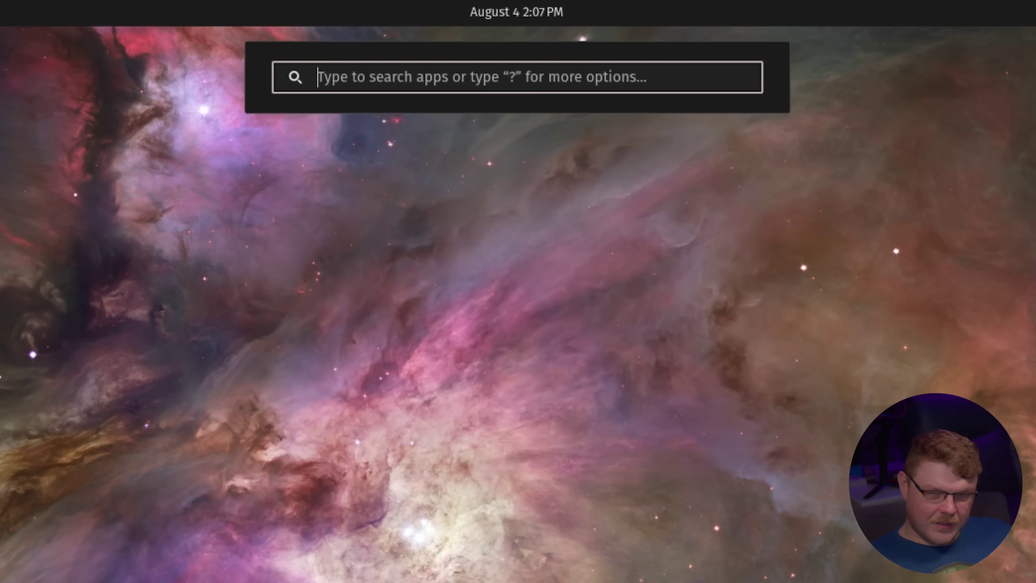
{"action": "type", "text": "/"}
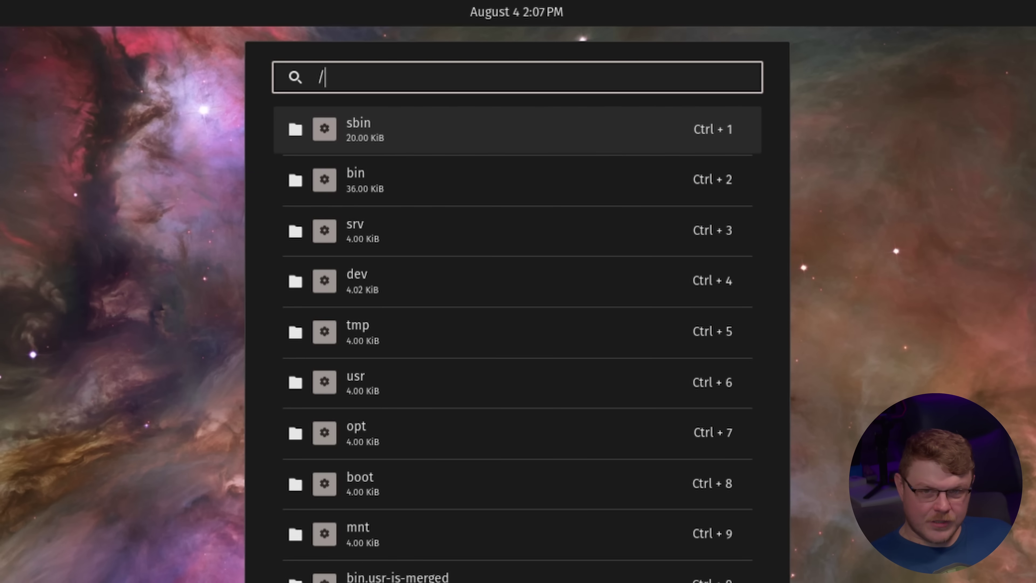
{"action": "type", "text": "home/ga"}
{"action": "key", "text": "Tab"}
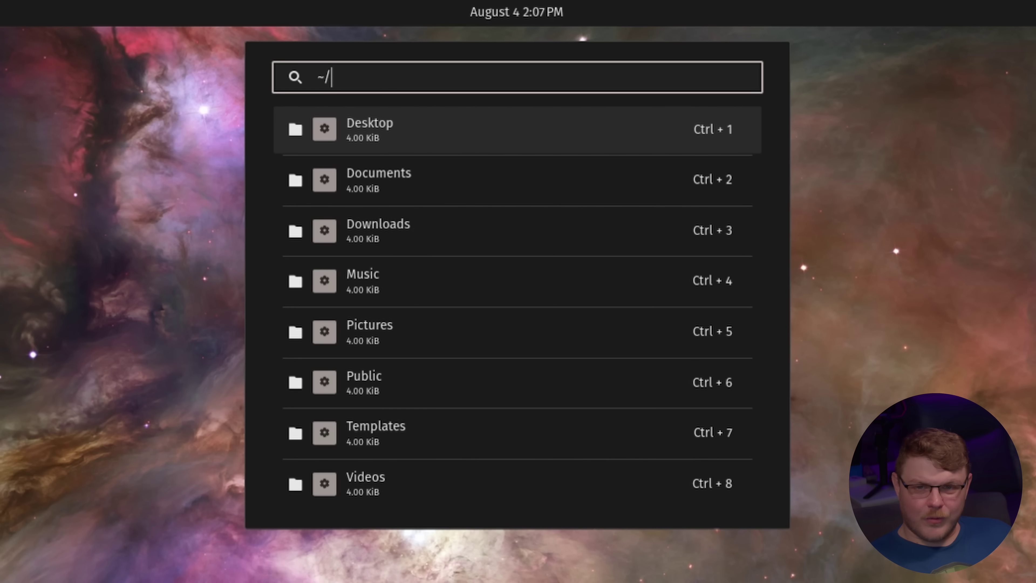
Search for Pictures by name, then Tab-complete the ~/Pictures/ path in the launcher
{"action": "type", "text": "Pix"}
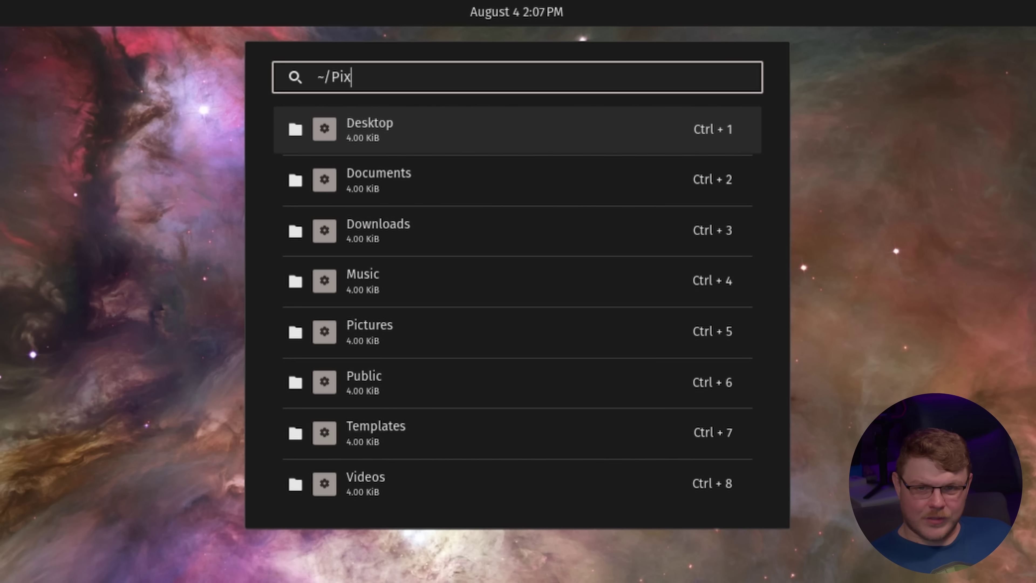
{"action": "key", "text": "BackSpace"}
{"action": "type", "text": "cu"}
{"action": "key", "text": "BackSpace"}
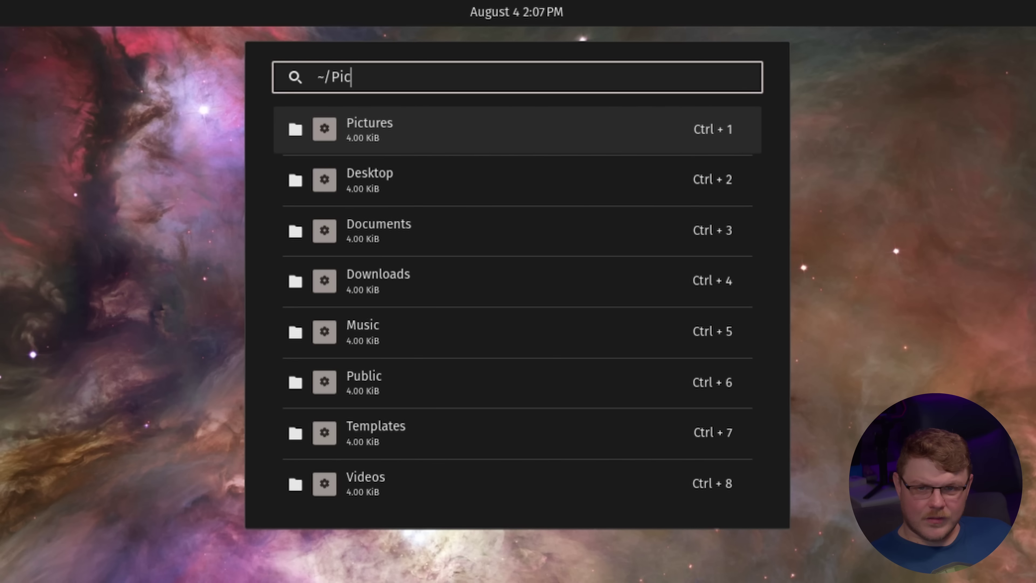
{"action": "key", "text": "BackSpace"}
{"action": "key", "text": "BackSpace"}
{"action": "key", "text": "BackSpace"}
{"action": "key", "text": "BackSpace"}
{"action": "key", "text": "BackSpace"}
{"action": "type", "text": "Picu"}
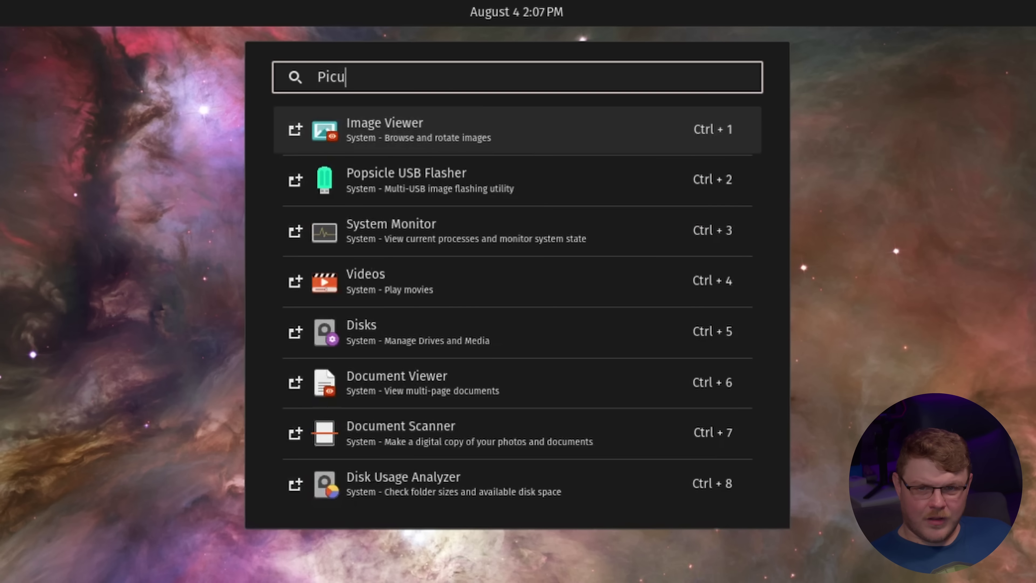
{"action": "key", "text": "BackSpace"}
{"action": "type", "text": "ture"}
{"action": "key", "text": "BackSpace"}
{"action": "key", "text": "BackSpace"}
{"action": "key", "text": "BackSpace"}
{"action": "key", "text": "BackSpace"}
{"action": "key", "text": "BackSpace"}
{"action": "key", "text": "BackSpace"}
{"action": "key", "text": "BackSpace"}
{"action": "type", "text": "~"}
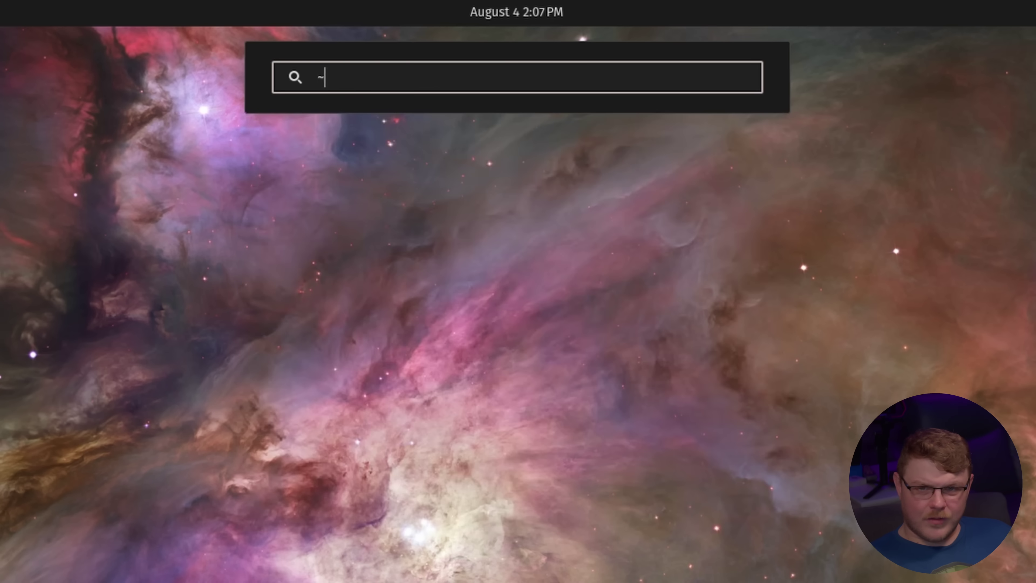
{"action": "type", "text": "/Pic"}
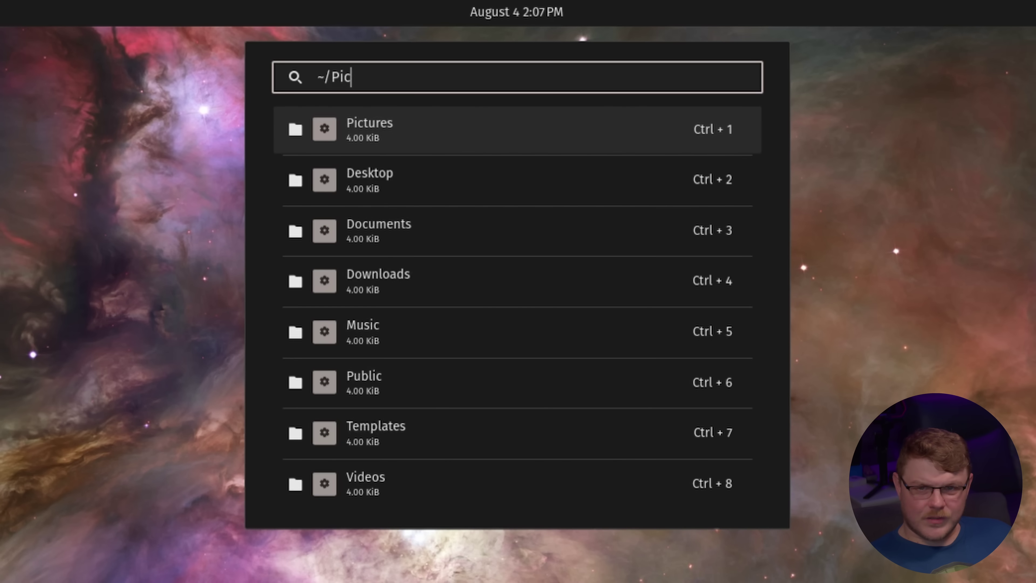
{"action": "key", "text": "Tab"}
{"action": "key", "text": "Return"}
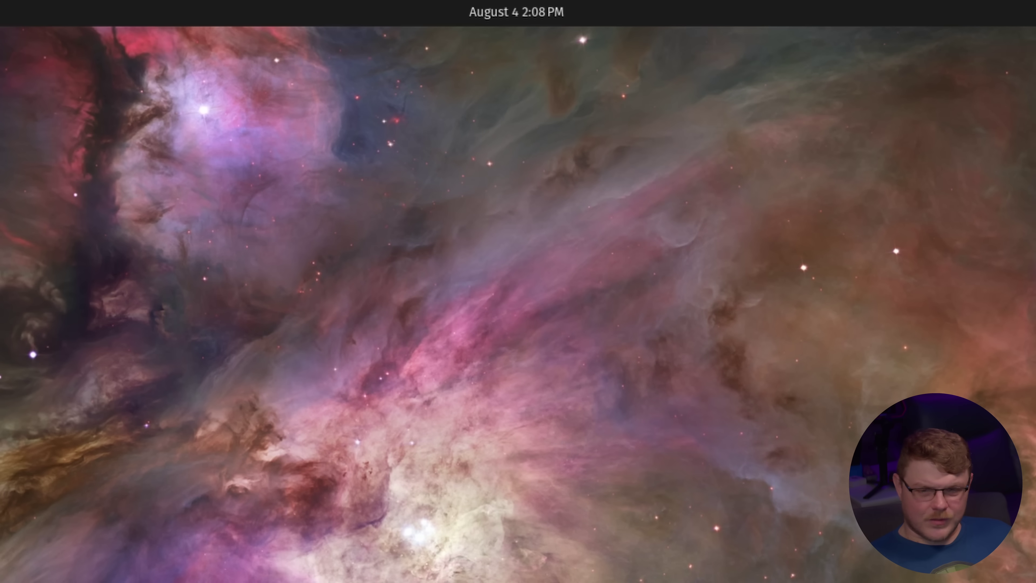
Retype the ~/Picture path in a reopened launcher, then dismiss it
{"action": "key", "text": "super"}
{"action": "type", "text": "pi"}
{"action": "key", "text": "BackSpace"}
{"action": "key", "text": "BackSpace"}
{"action": "type", "text": "~"}
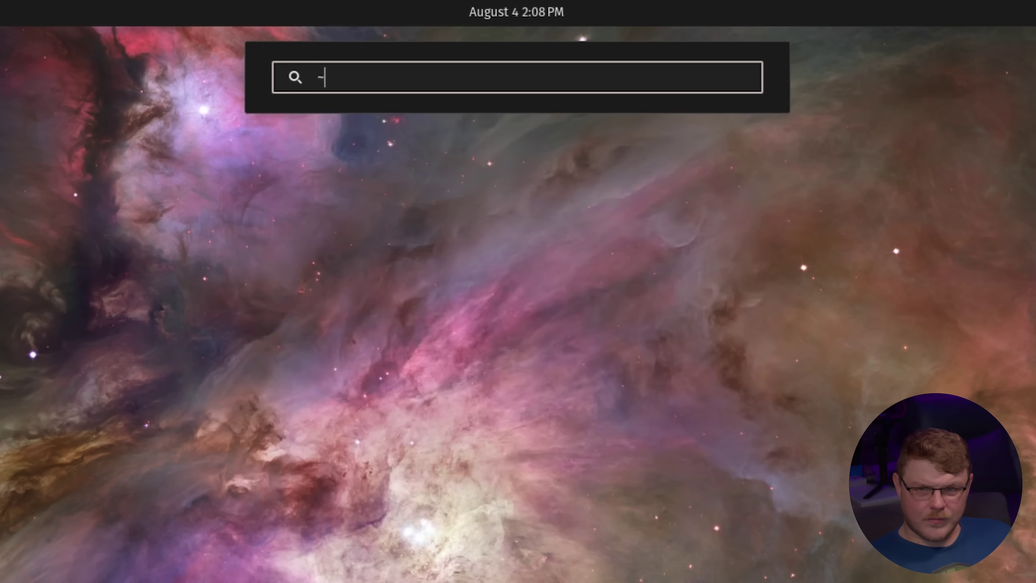
{"action": "type", "text": "/Picgu"}
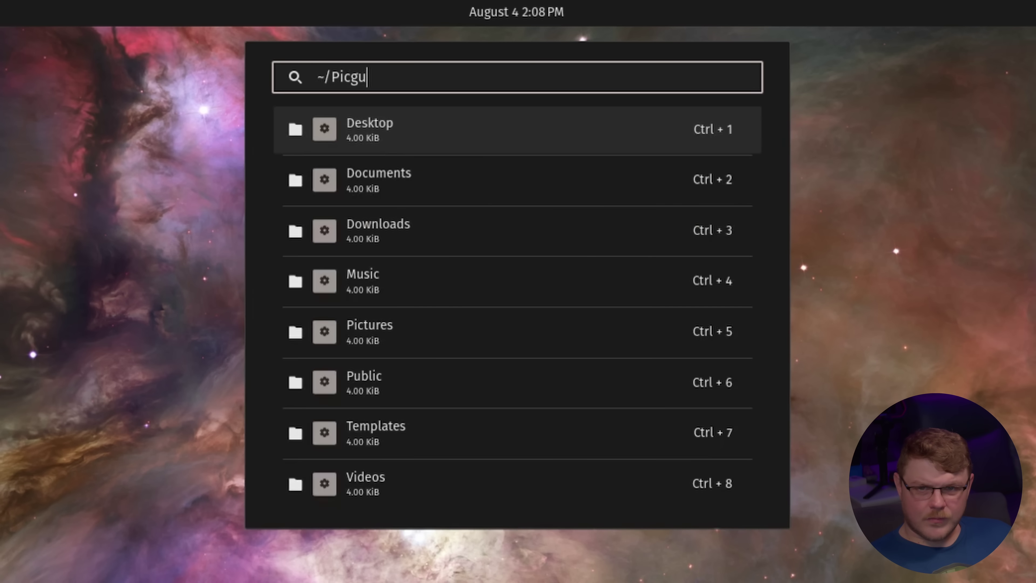
{"action": "key", "text": "BackSpace"}
{"action": "key", "text": "BackSpace"}
{"action": "type", "text": "ture"}
{"action": "key", "text": "Escape"}
Browse / in the launcher and open the sbin folder in COSMIC Files
{"action": "key", "text": "super"}
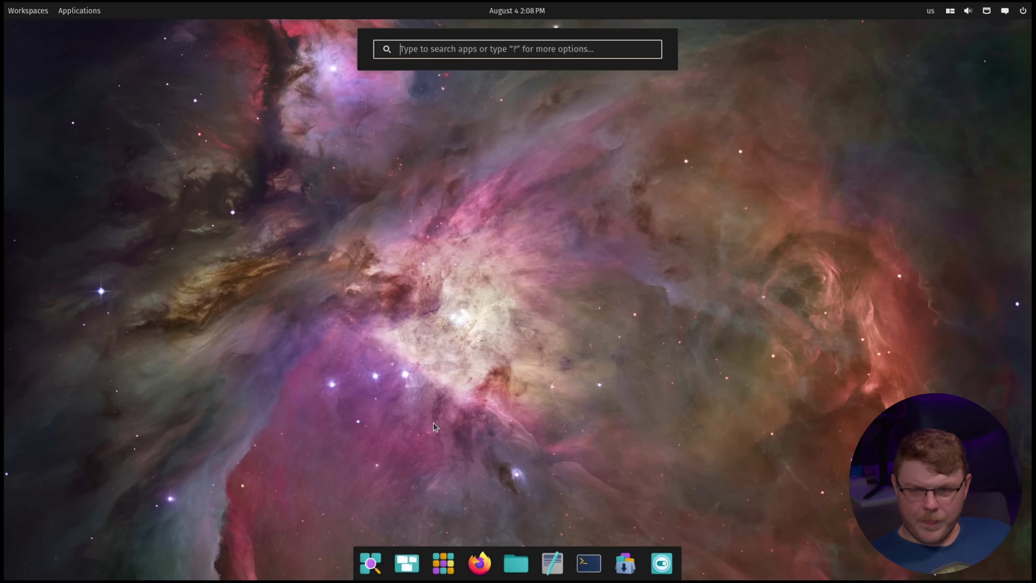
{"action": "type", "text": "/"}
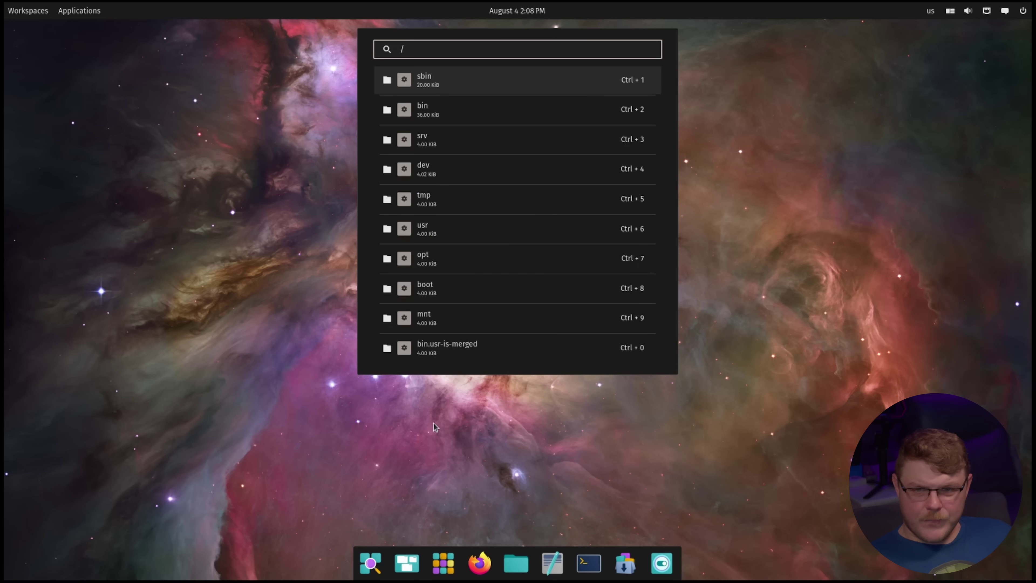
{"action": "key", "text": "Return"}
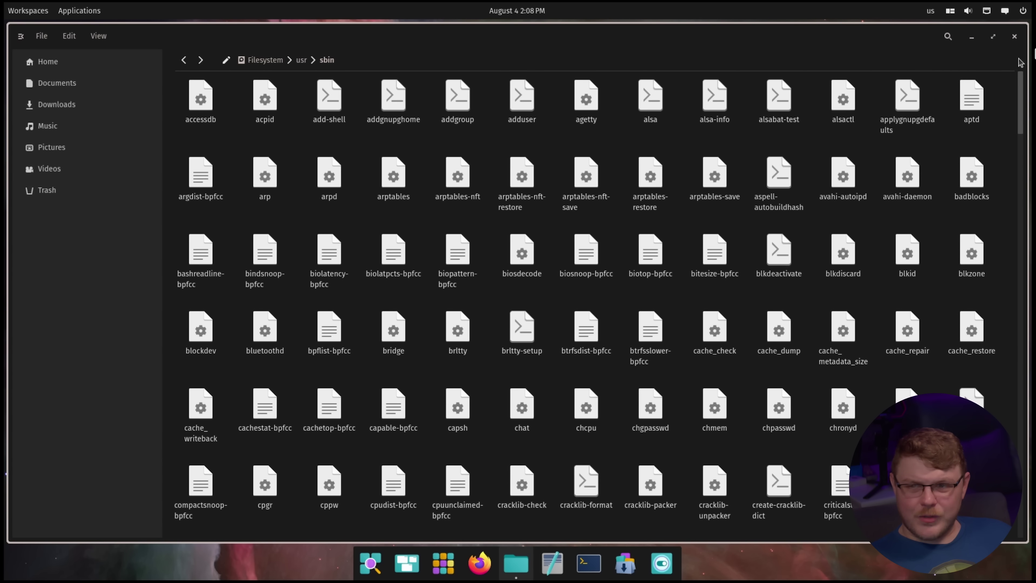
Close the /usr/sbin Files window and reopen the launcher with an empty query
{"action": "left_click", "coordinate": [1014, 36]}
{"action": "key", "text": "super"}
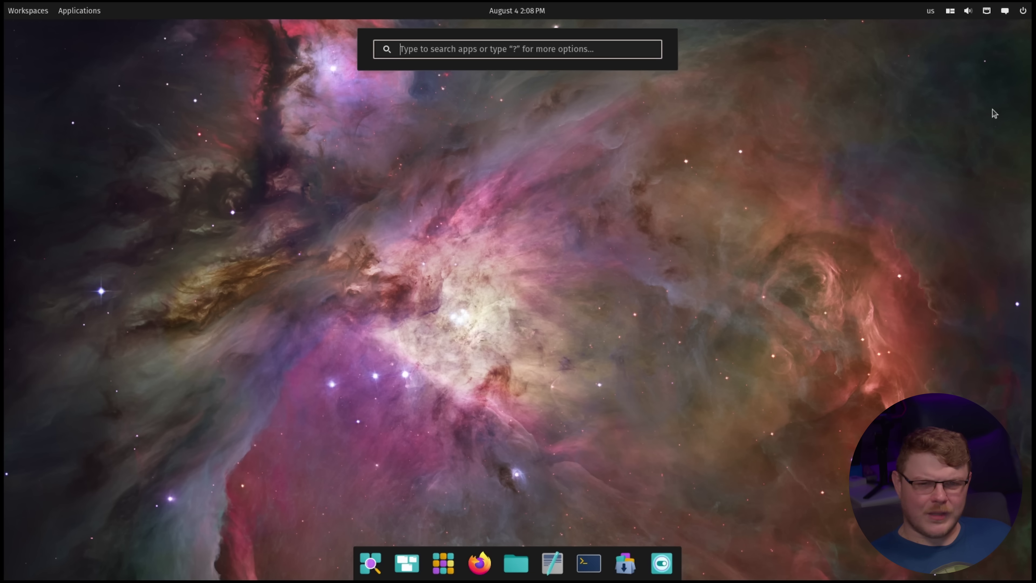
{"action": "type", "text": "?"}
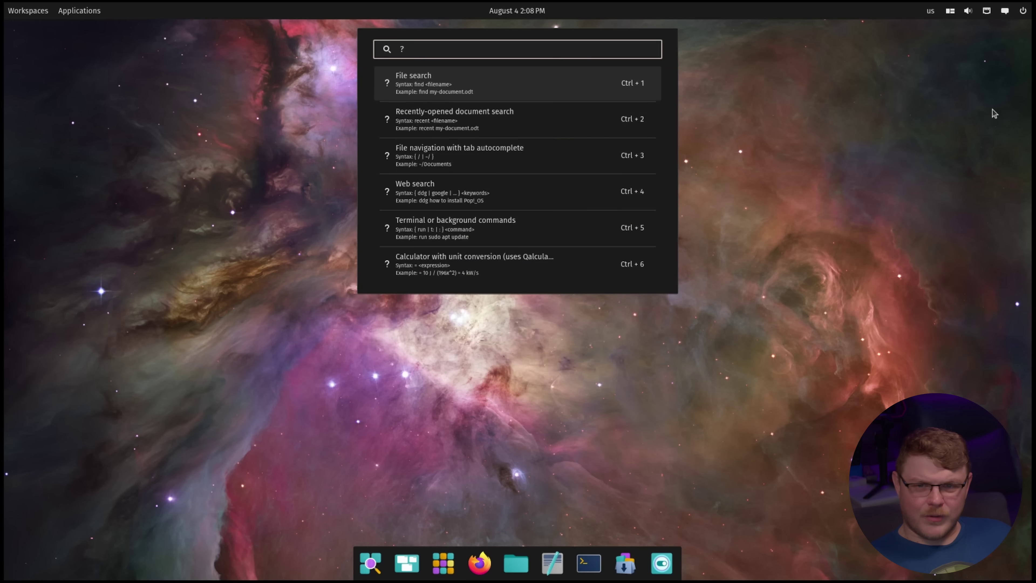
{"action": "key", "text": "BackSpace"}
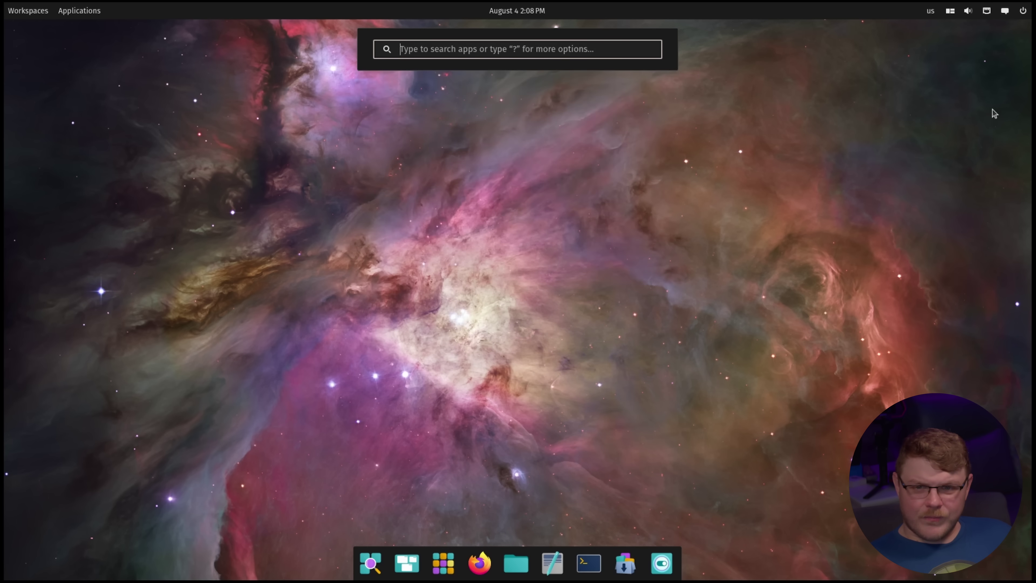
{"action": "type", "text": "/"}
{"action": "key", "text": "BackSpace"}
{"action": "type", "text": "/"}
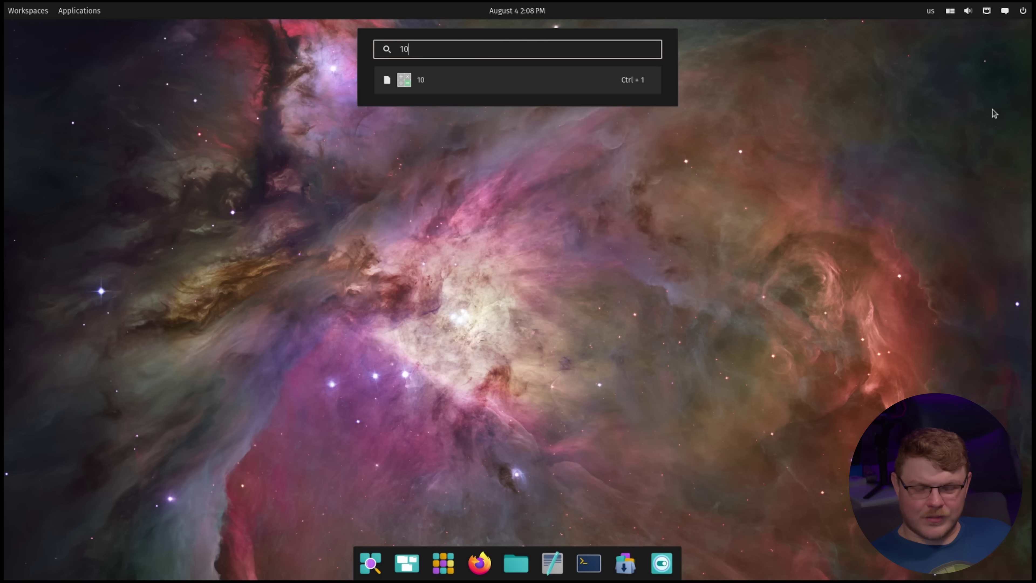
{"action": "key", "text": "BackSpace"}
{"action": "type", "text": "19/"}
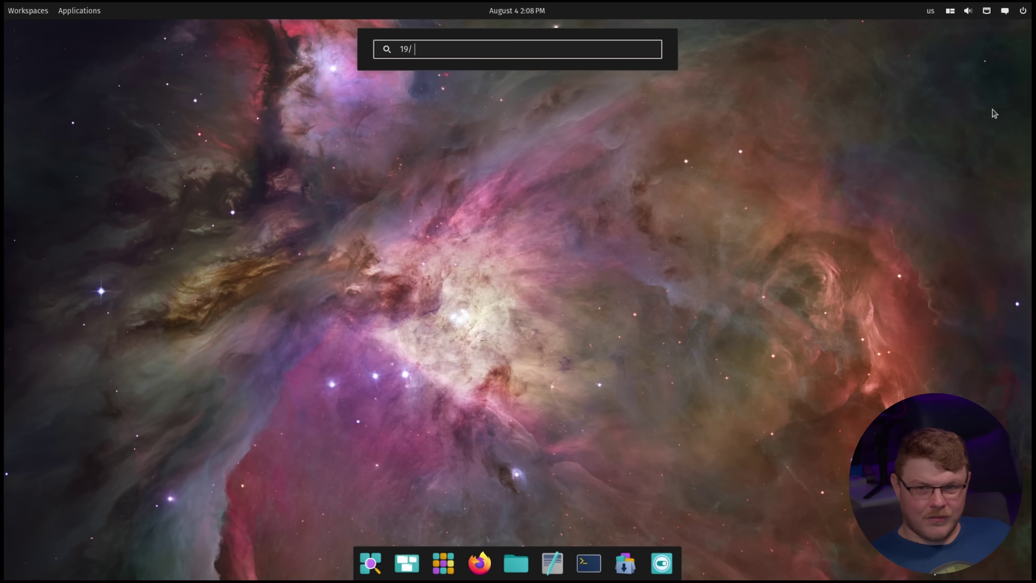
{"action": "type", "text": " 4"}
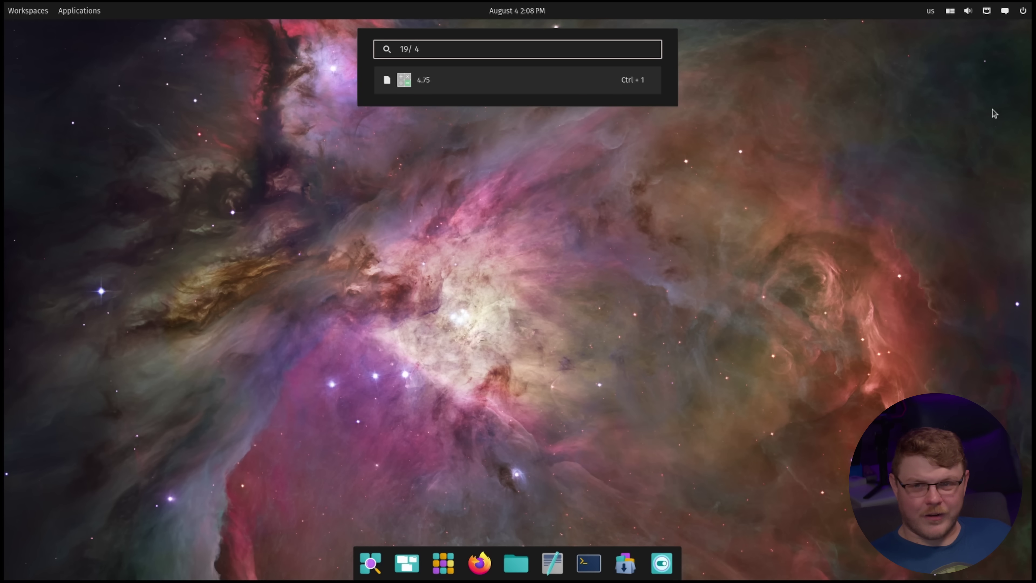
{"action": "key", "text": "BackSpace"}
{"action": "key", "text": "BackSpace"}
{"action": "type", "text": "4.5"}
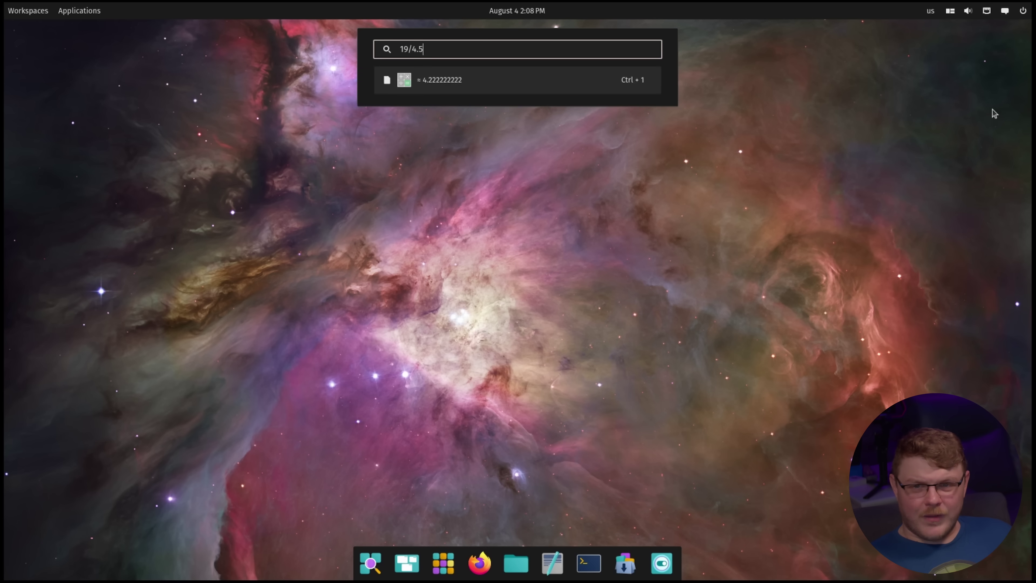
{"action": "key", "text": "Return"}
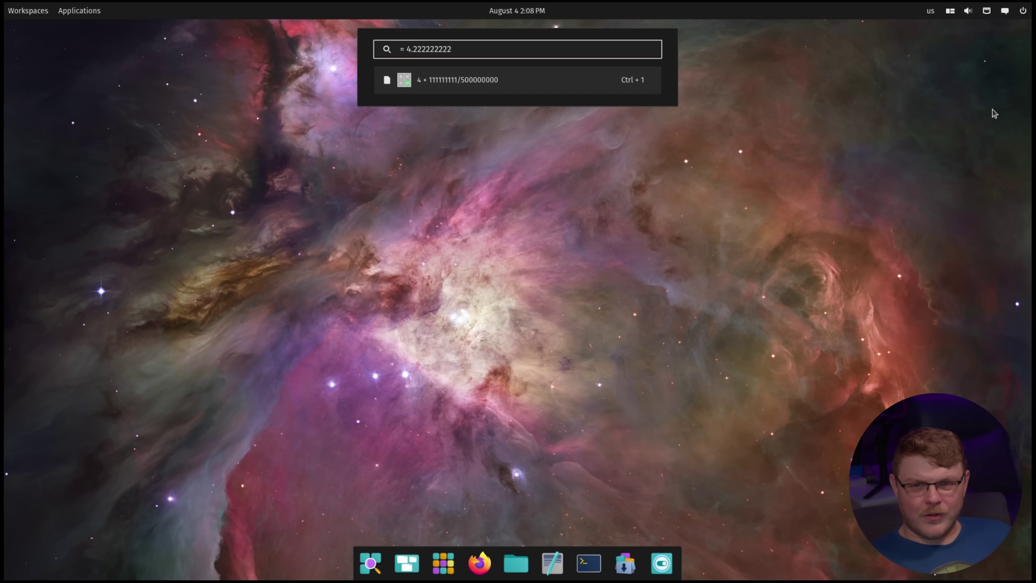
{"action": "key", "text": "ctrl+a"}
{"action": "key", "text": "End"}
{"action": "key", "text": "shift+Home"}
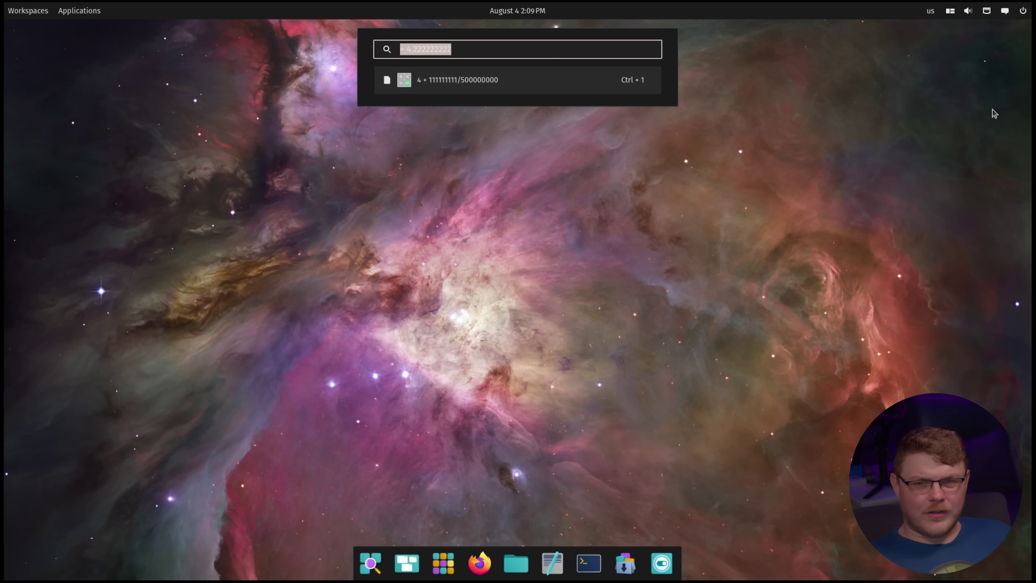
{"action": "key", "text": "shift+Right"}
{"action": "key", "text": "shift+Right"}
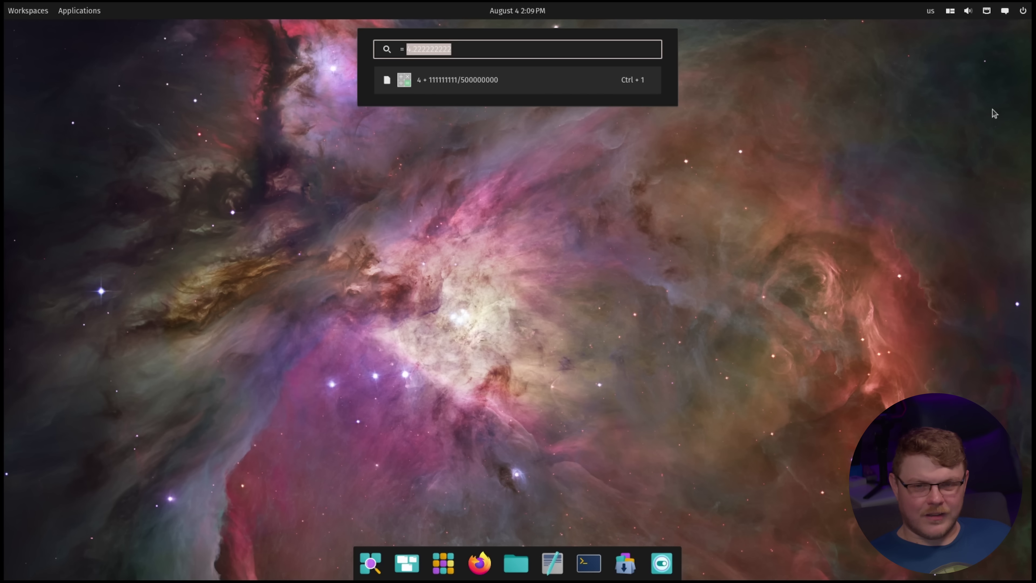
{"action": "key", "text": "BackSpace"}
{"action": "key", "text": "BackSpace"}
{"action": "key", "text": "BackSpace"}
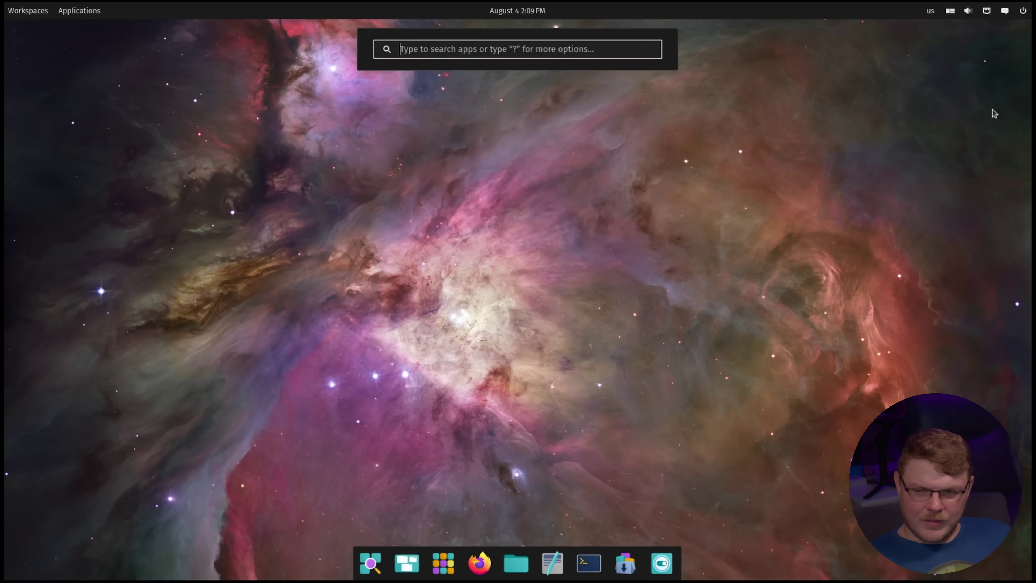
{"action": "type", "text": "?"}
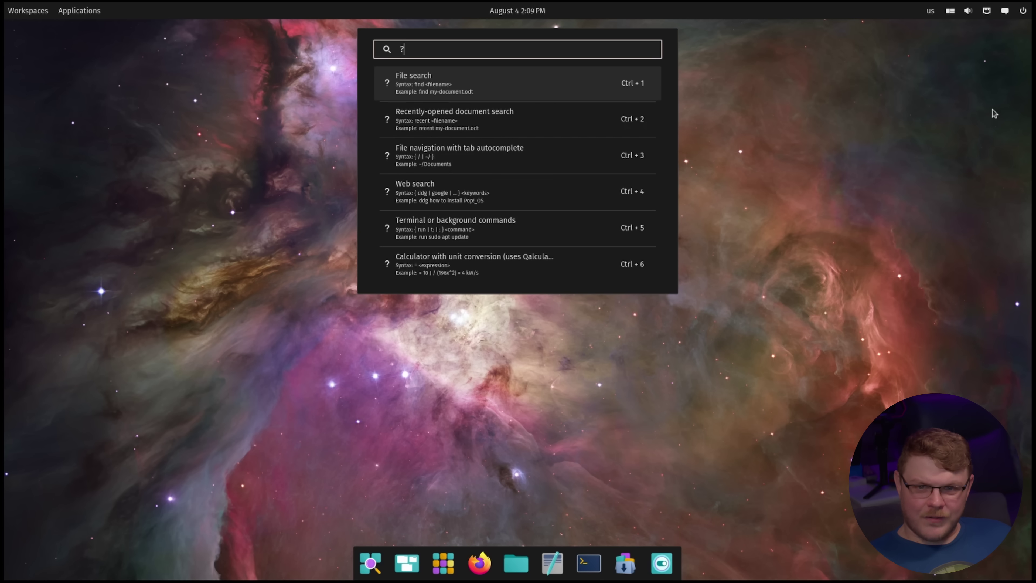
{"action": "key", "text": "BackSpace"}
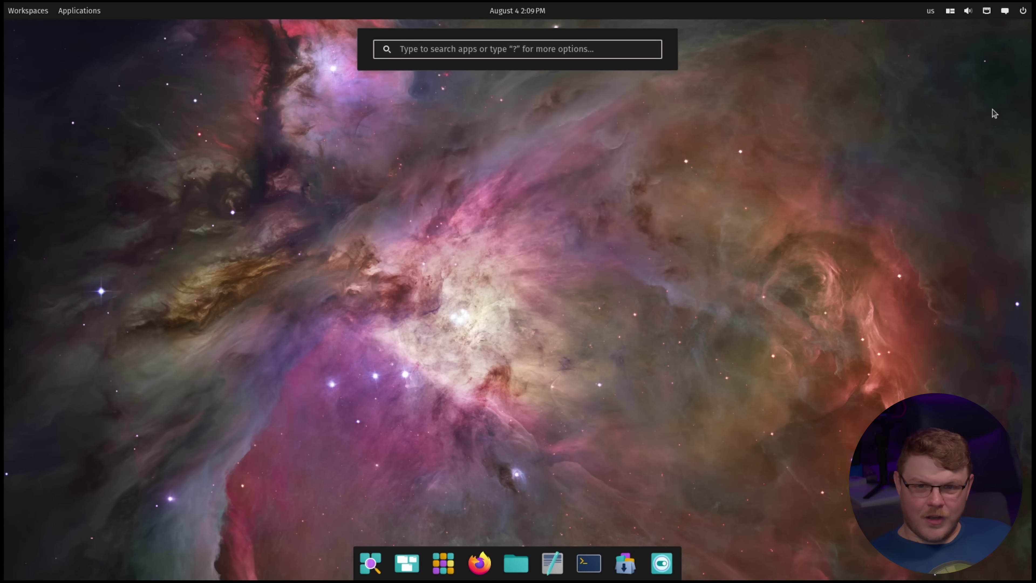
{"action": "type", "text": "ddg "}
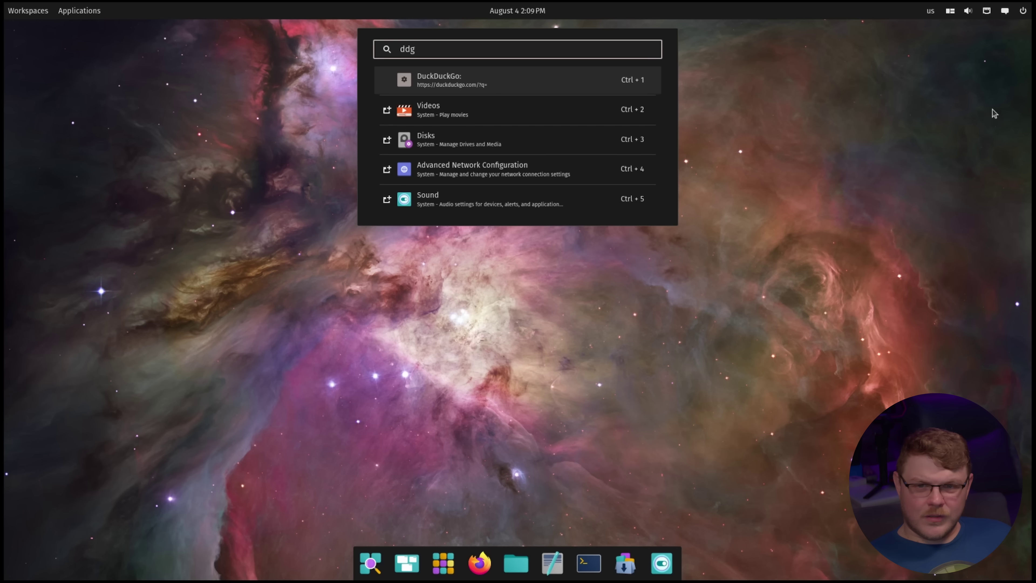
{"action": "type", "text": "some"}
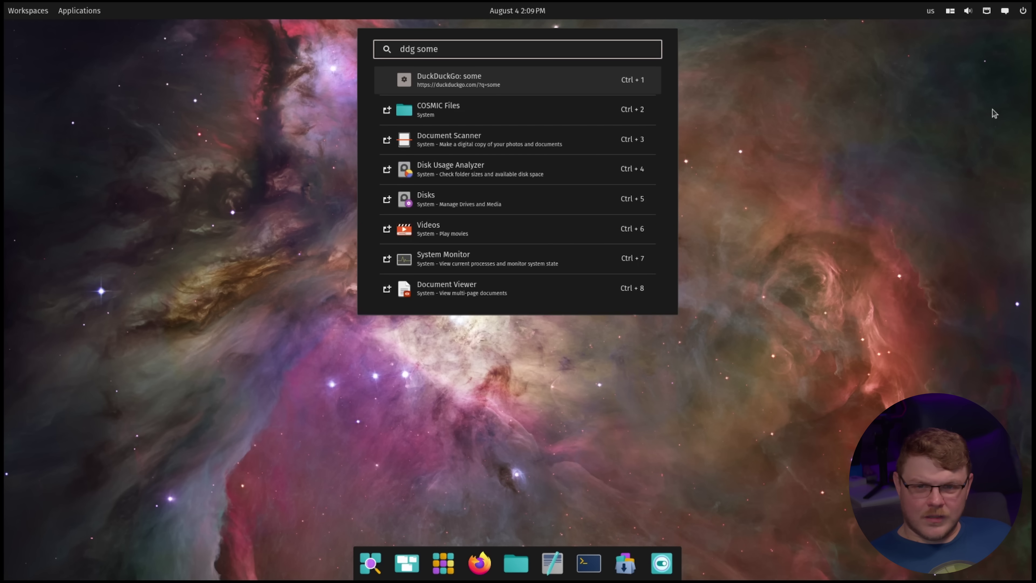
{"action": "type", "text": " answer  a"}
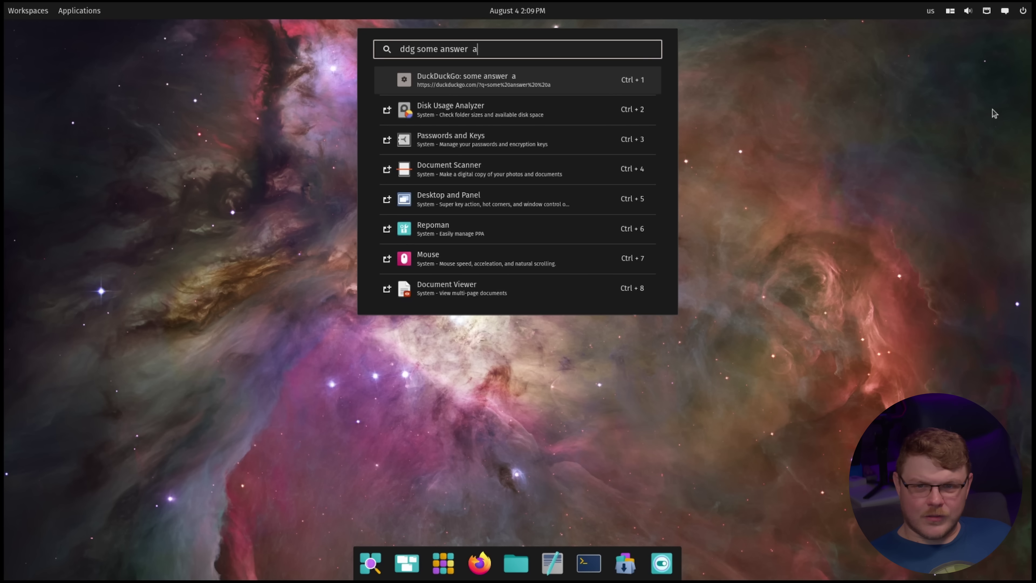
{"action": "key", "text": "BackSpace"}
{"action": "key", "text": "BackSpace"}
{"action": "type", "text": "to a big "}
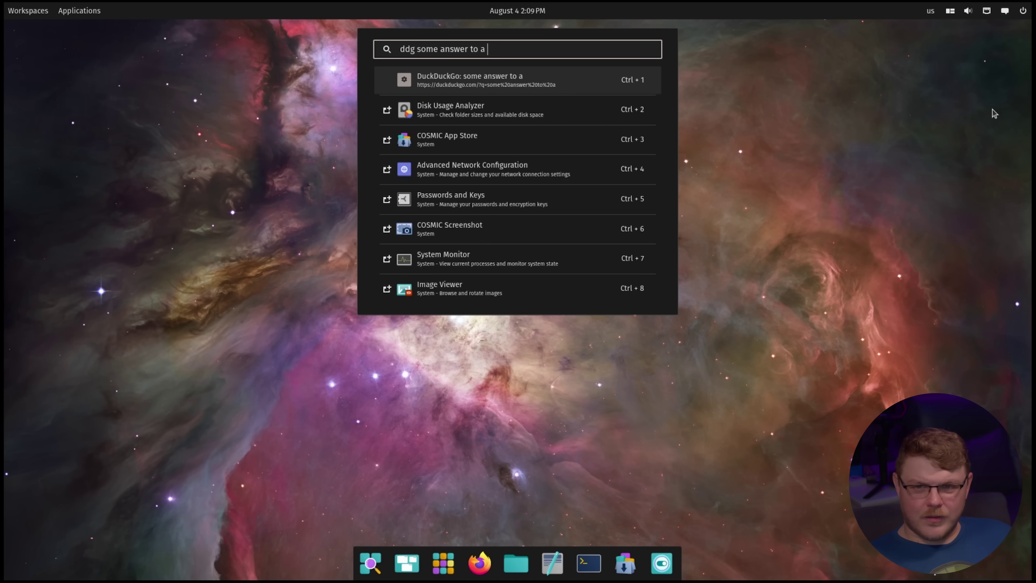
{"action": "type", "text": "question"}
{"action": "key", "text": "Return"}
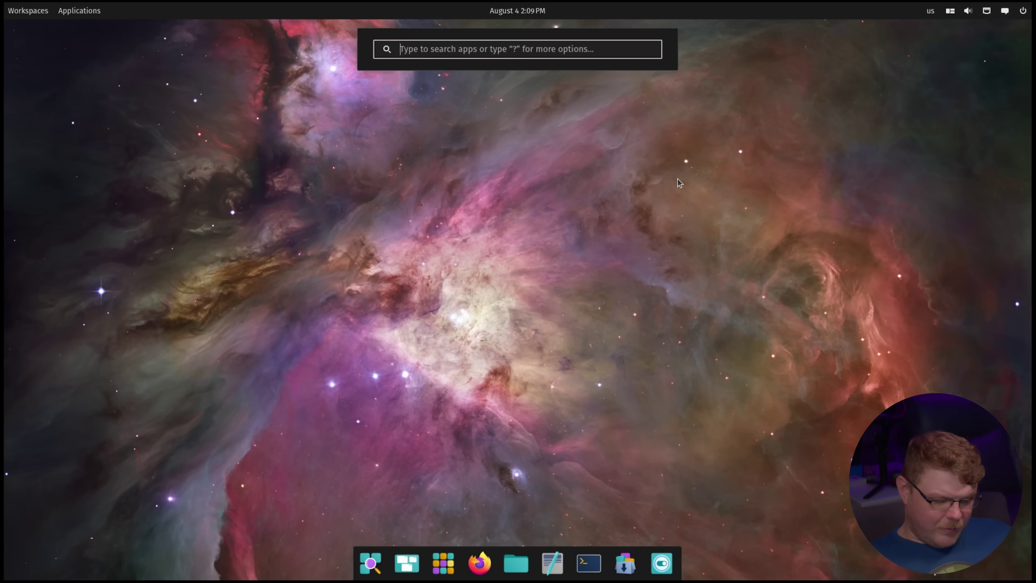
Run 'sudo apt install steam' from the launcher, enter the sudo password, and confirm with y
{"action": "type", "text": "?"}
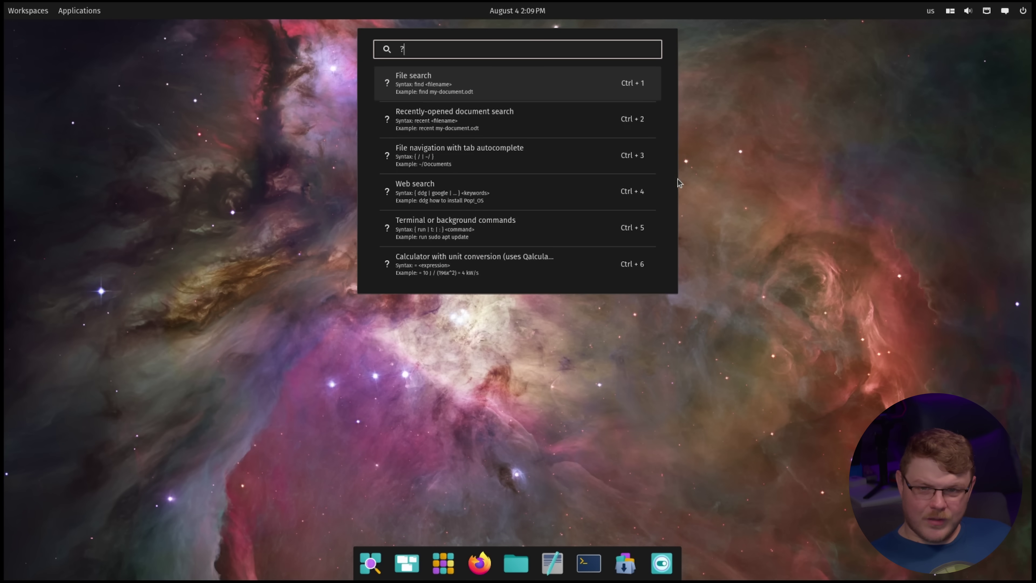
{"action": "key", "text": "BackSpace"}
{"action": "type", "text": "run sudo "}
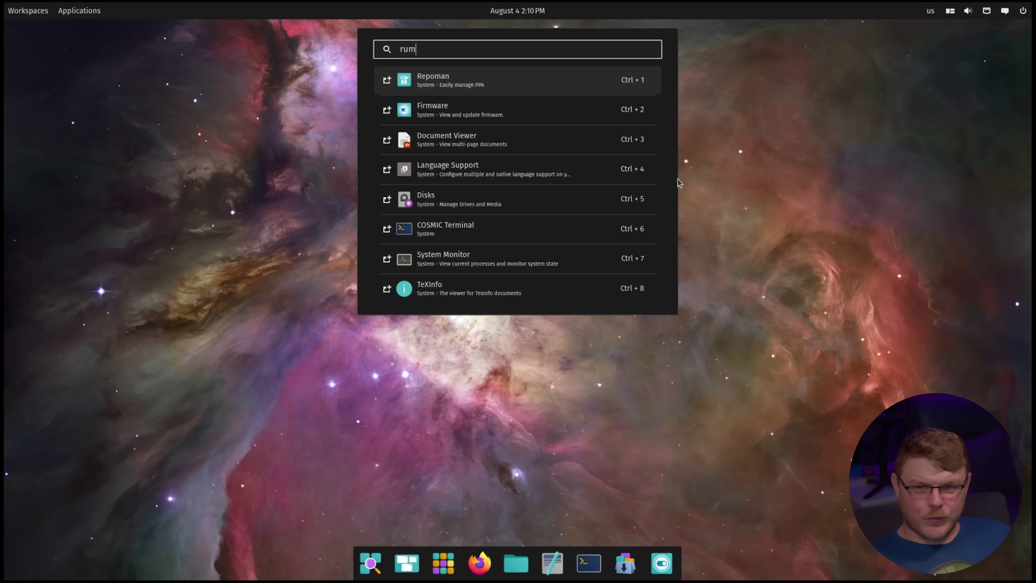
{"action": "type", "text": "a"}
{"action": "key", "text": "BackSpace"}
{"action": "type", "text": "sudo apt install sta"}
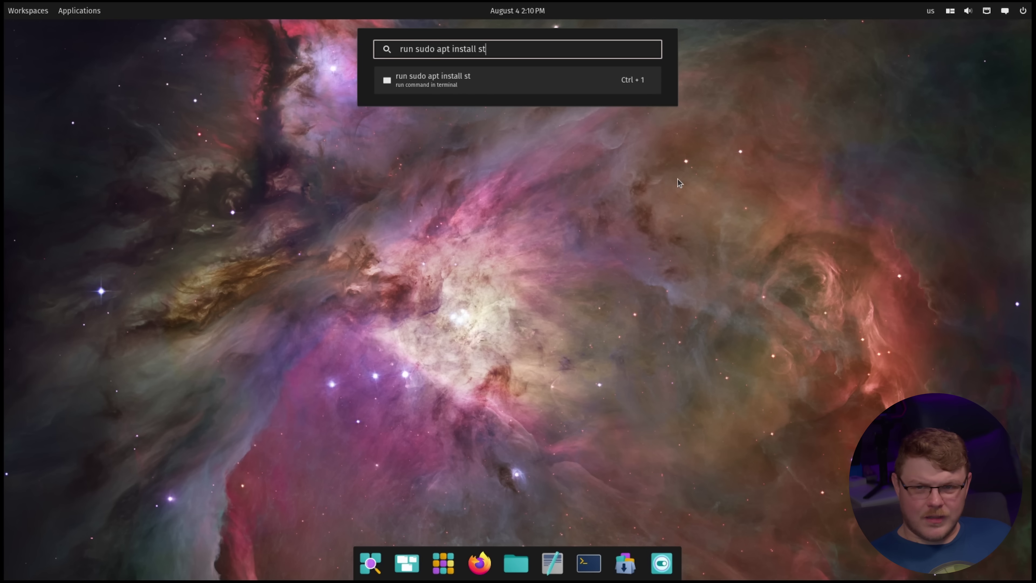
{"action": "key", "text": "Return"}
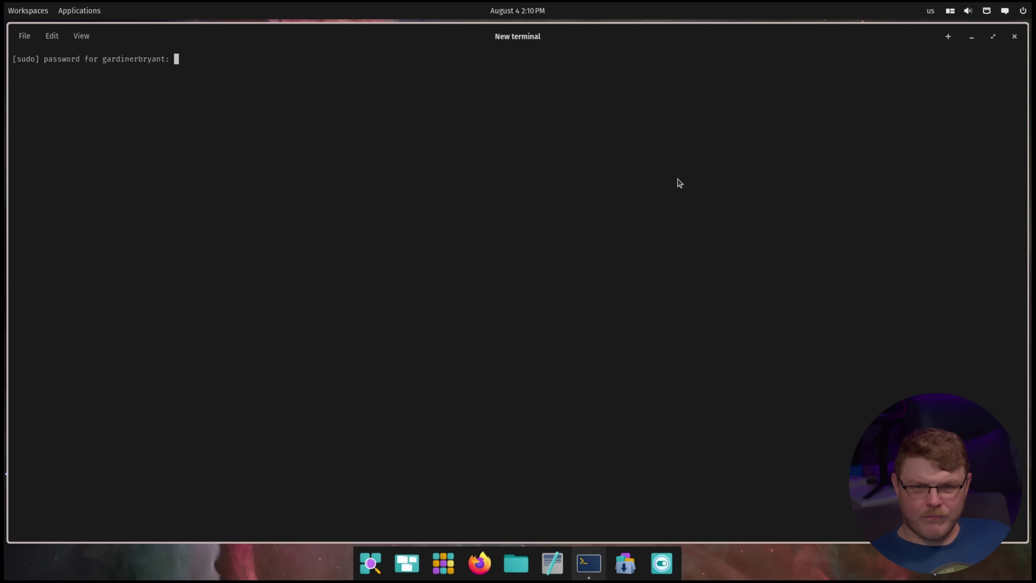
{"action": "key", "text": "Return"}
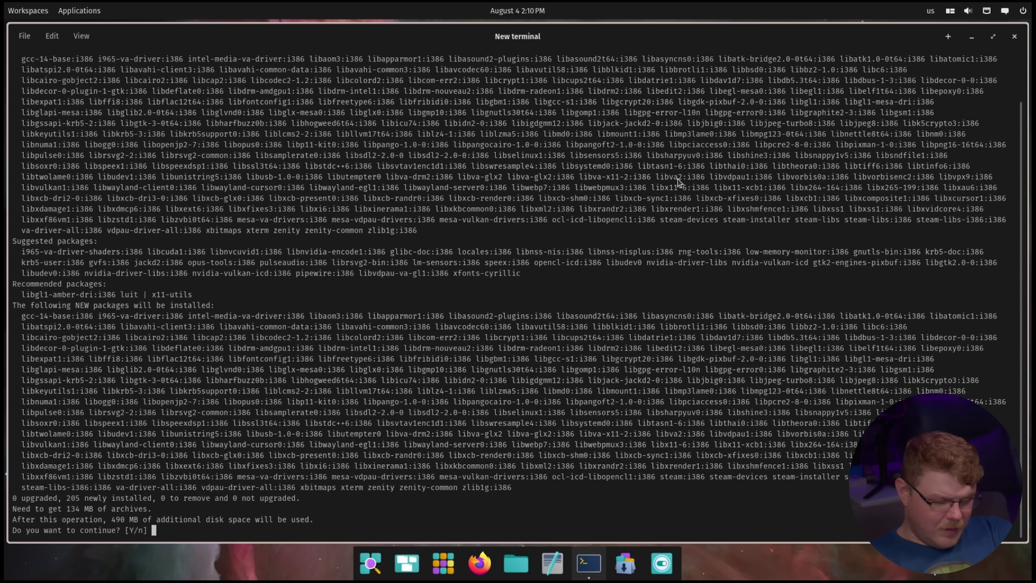
{"action": "type", "text": "y"}
{"action": "key", "text": "Return"}
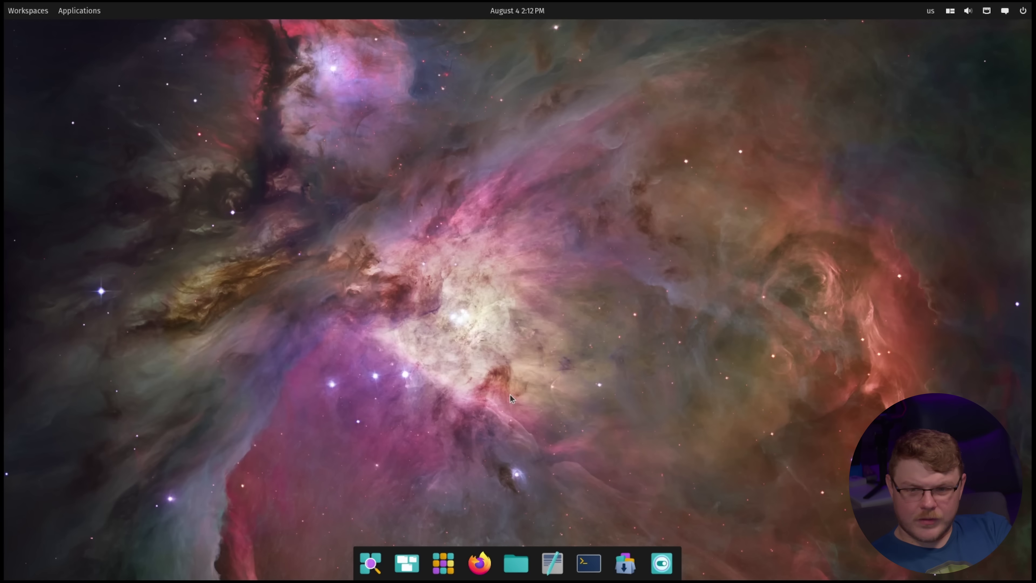
Launch Steam by searching 'ste' so its updater runs, then start the App Store
{"action": "key", "text": "super"}
{"action": "type", "text": "ste"}
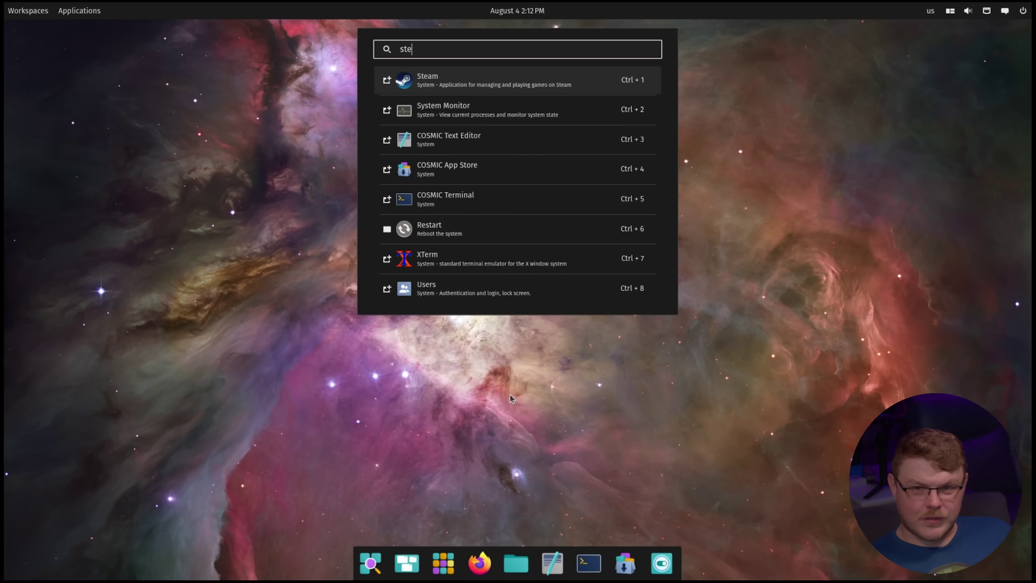
{"action": "key", "text": "Return"}
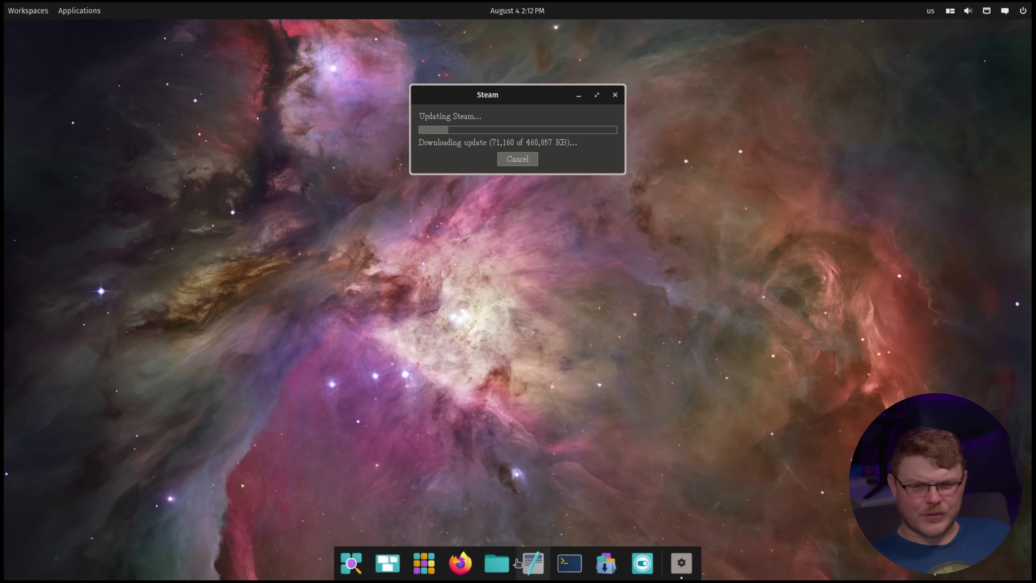
{"action": "left_click", "coordinate": [606, 563]}
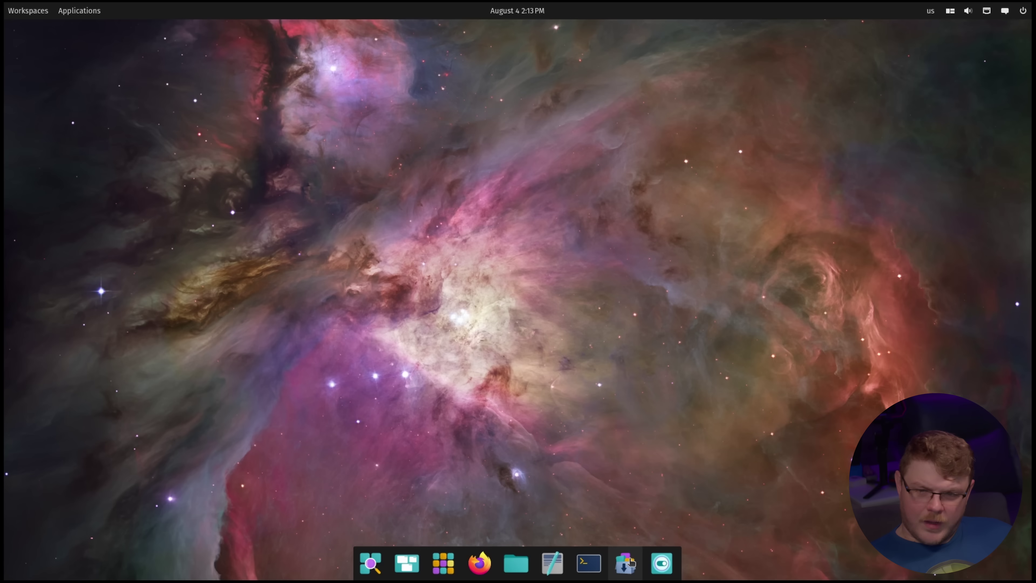
Bring up the App Store's Explore page and scroll through its featured listings
{"action": "left_click", "coordinate": [627, 562]}
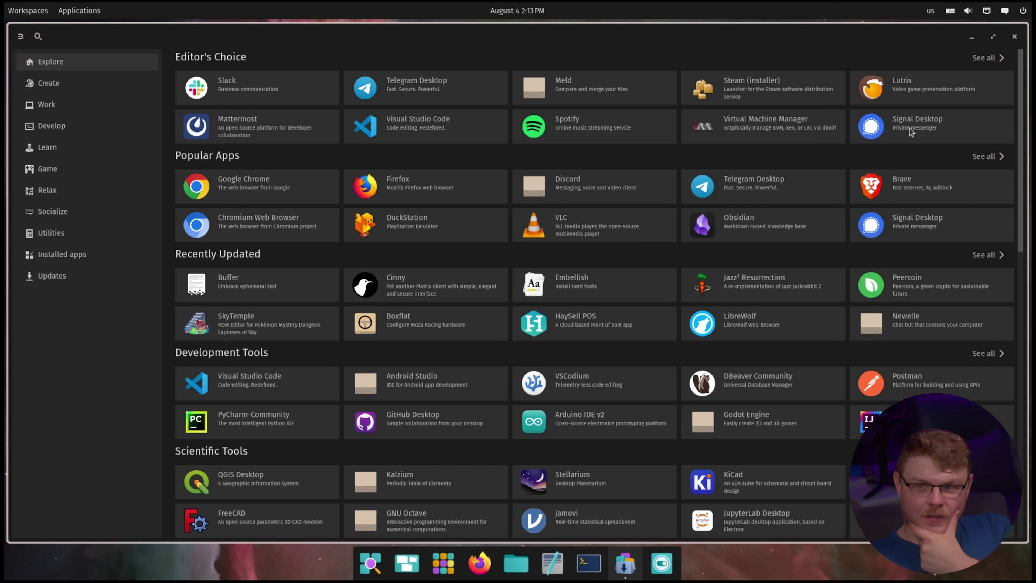
{"action": "scroll", "coordinate": [429, 169], "scroll_direction": "down", "scroll_amount": 7}
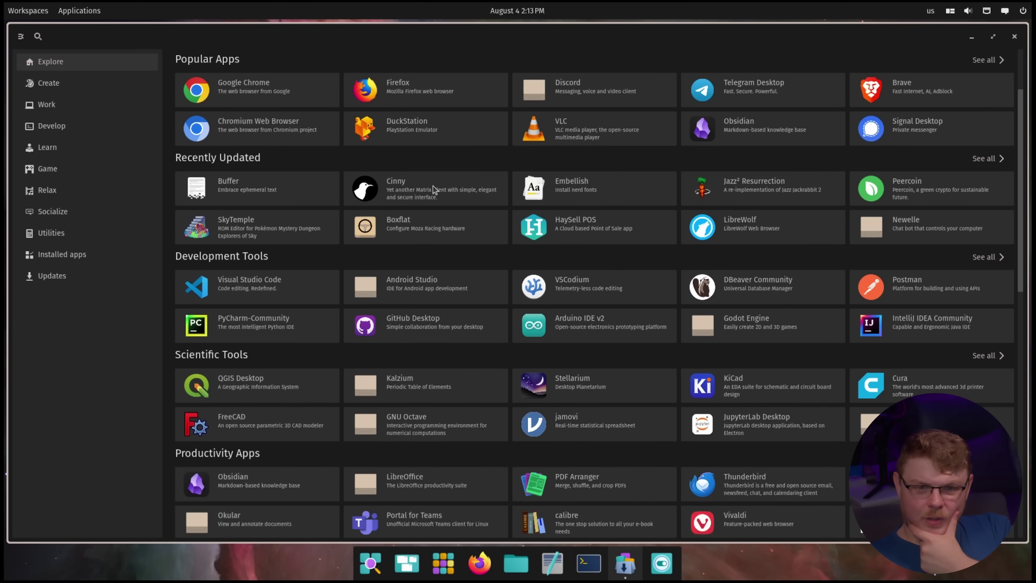
{"action": "scroll", "coordinate": [487, 173], "scroll_direction": "up", "scroll_amount": 7}
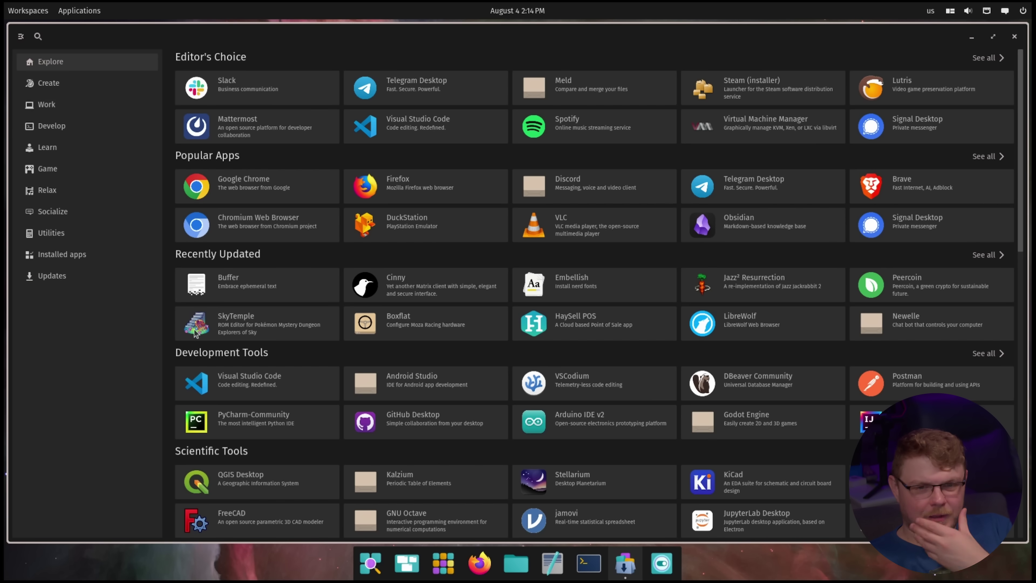
Launch Disks via 'disks' and view the 27 GB disk, ending on the 4.3 GB device
{"action": "key", "text": "super"}
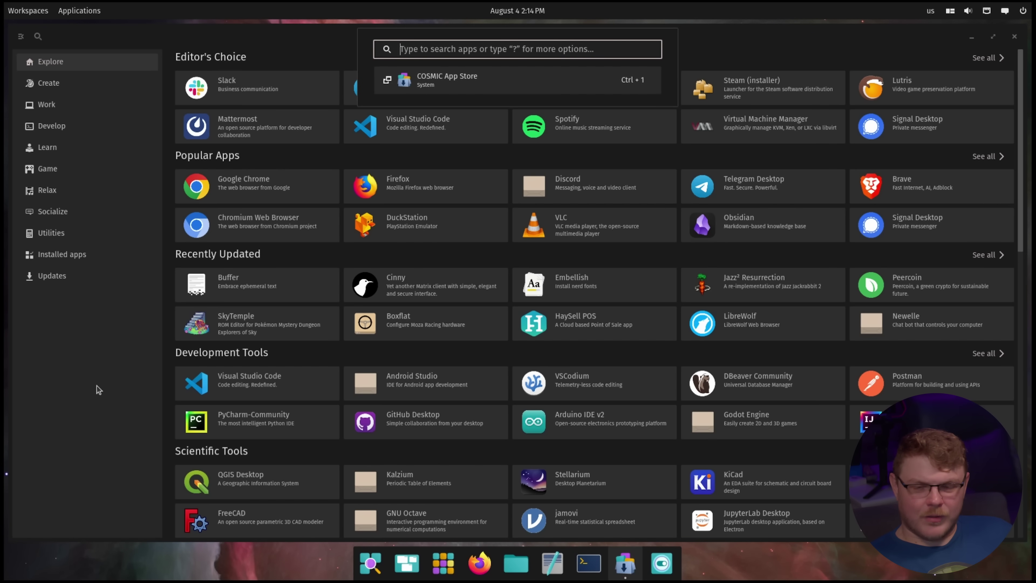
{"action": "type", "text": "disks"}
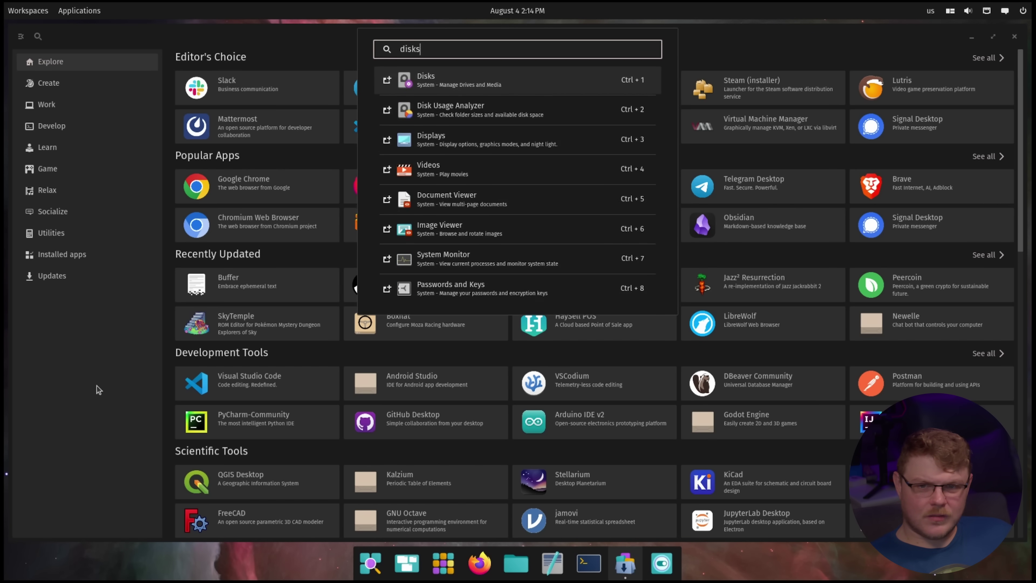
{"action": "key", "text": "Return"}
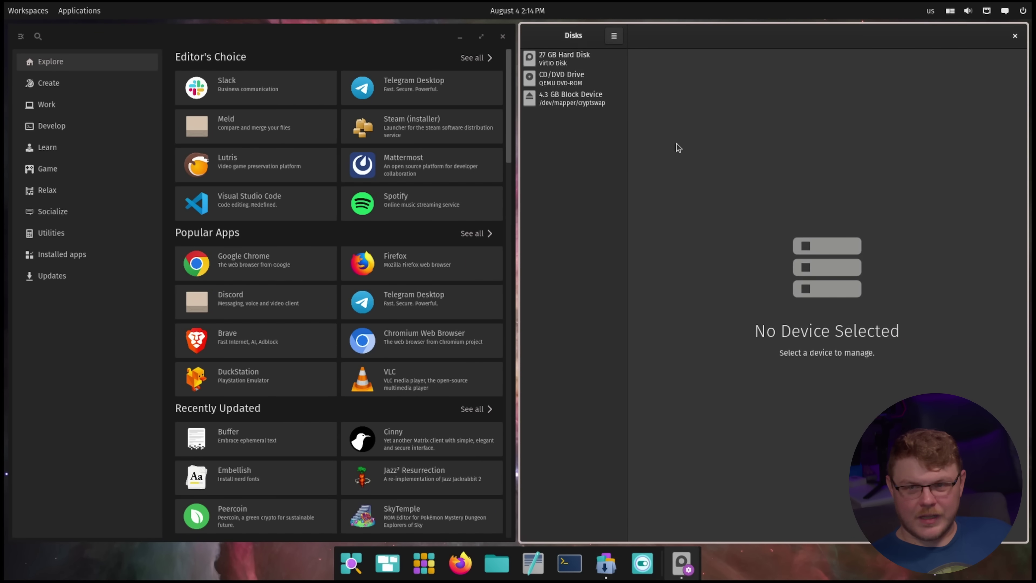
{"action": "left_click", "coordinate": [571, 98]}
{"action": "left_click", "coordinate": [564, 58]}
{"action": "left_click", "coordinate": [571, 98]}
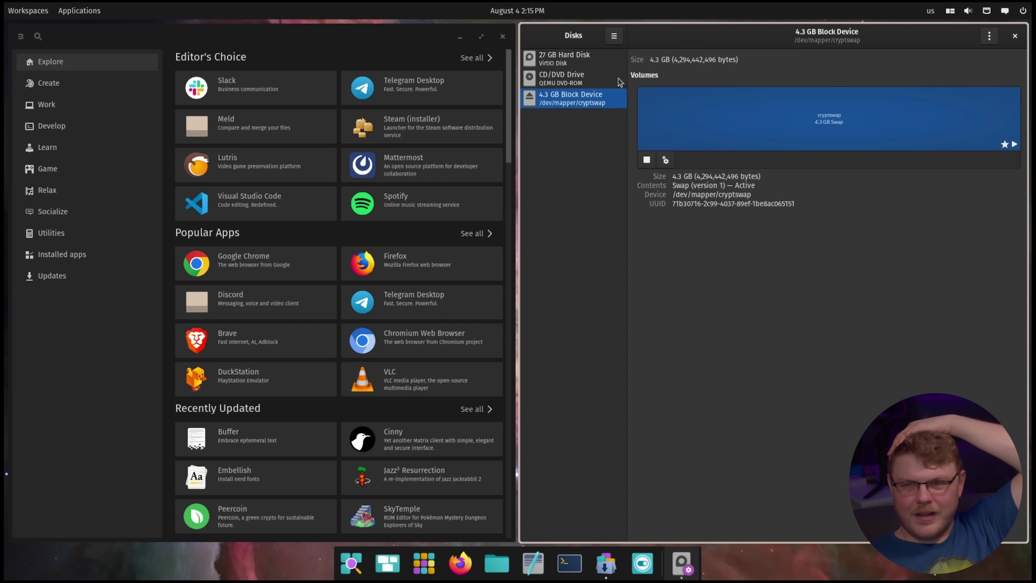
Switch focus back and forth between the App Store and Disks windows
{"action": "left_click", "coordinate": [331, 65]}
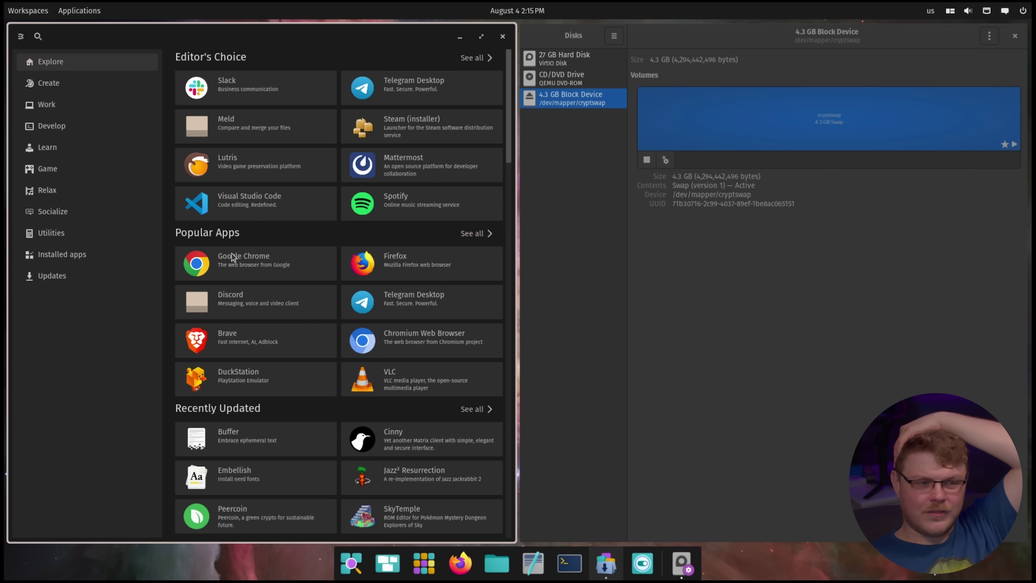
{"action": "key", "text": "alt+Tab"}
{"action": "left_click", "coordinate": [322, 46]}
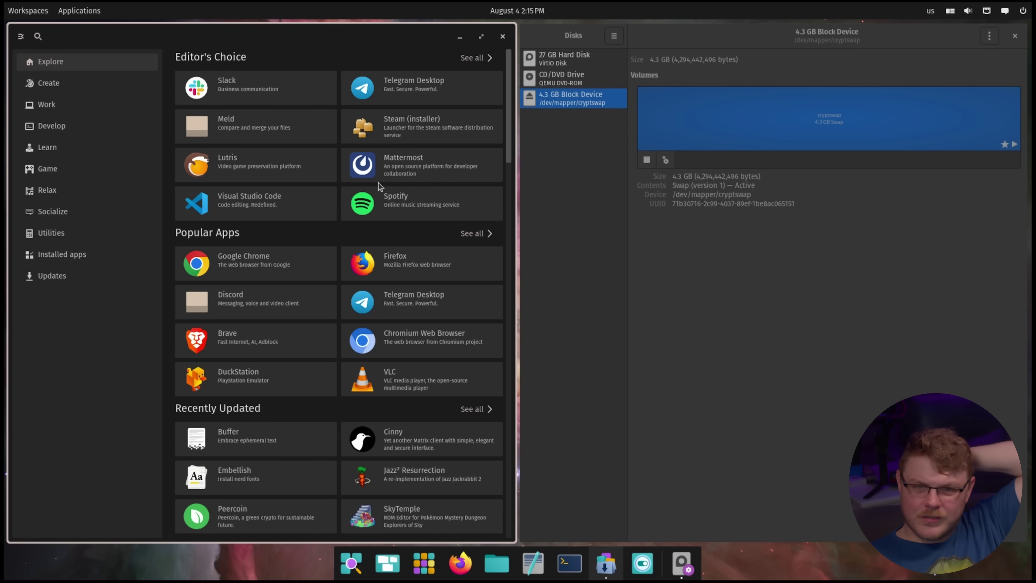
{"action": "left_click", "coordinate": [578, 190]}
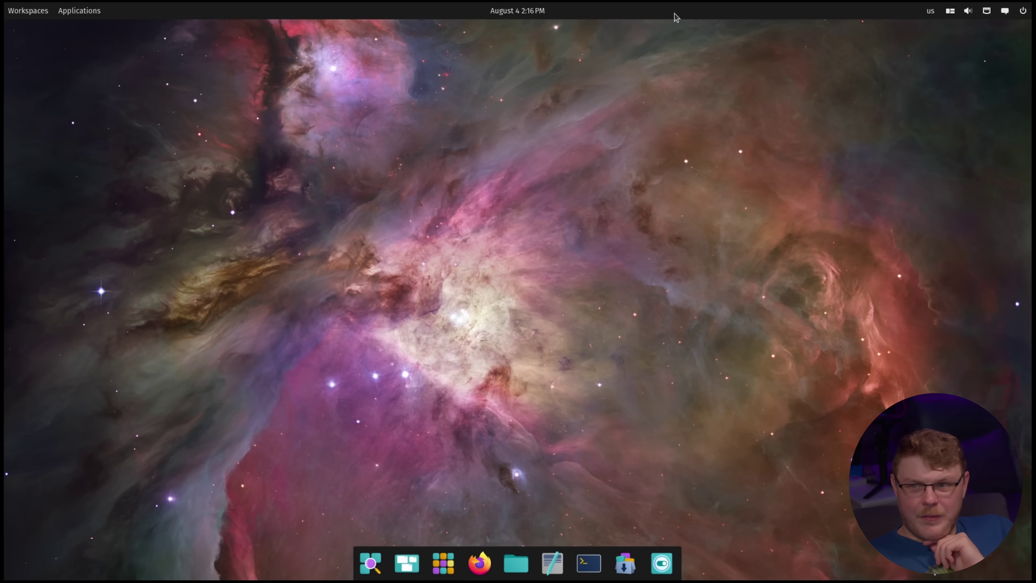
Disable automatic tiling for this workspace, open Files at Home, and show the workspaces overview
{"action": "left_click", "coordinate": [1005, 12]}
{"action": "left_click", "coordinate": [1006, 12]}
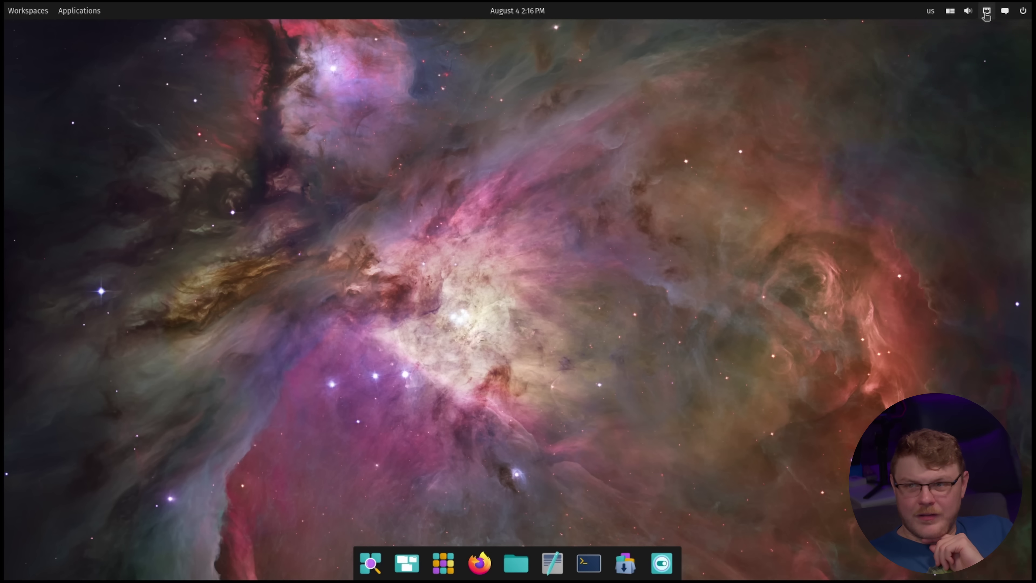
{"action": "left_click", "coordinate": [968, 11]}
{"action": "left_click", "coordinate": [950, 11]}
{"action": "left_click", "coordinate": [949, 10]}
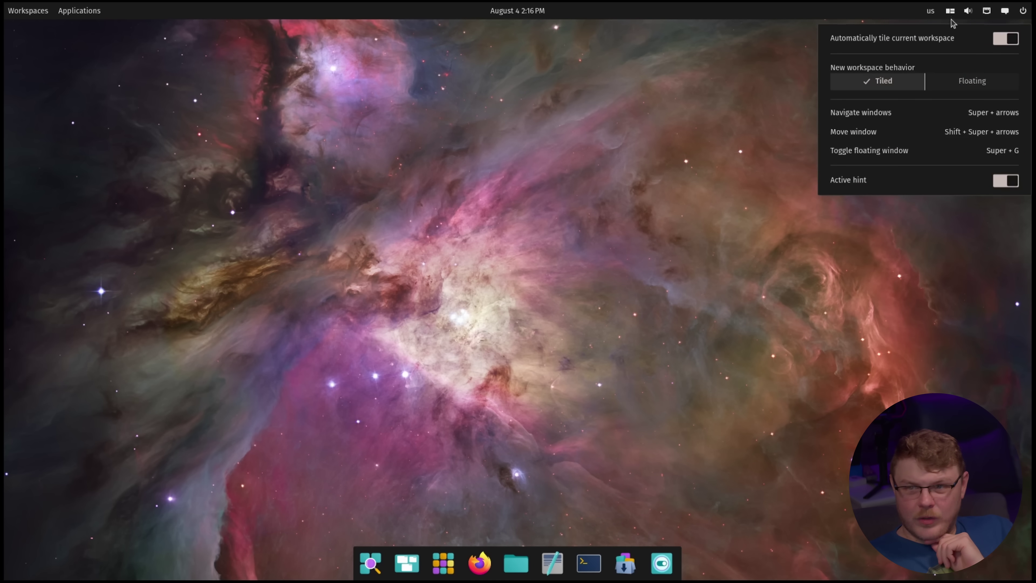
{"action": "left_click", "coordinate": [1005, 38]}
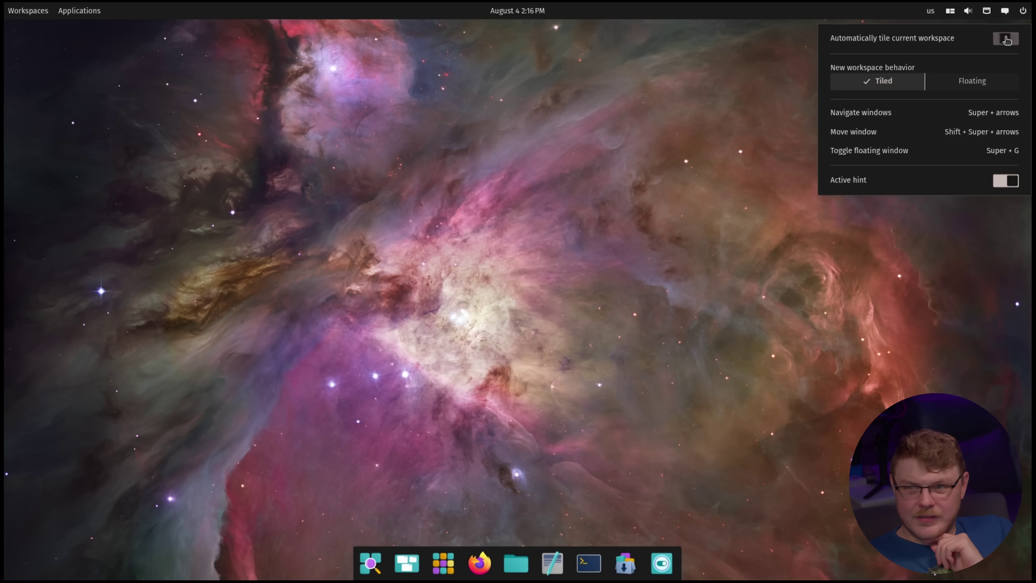
{"action": "left_click", "coordinate": [497, 197]}
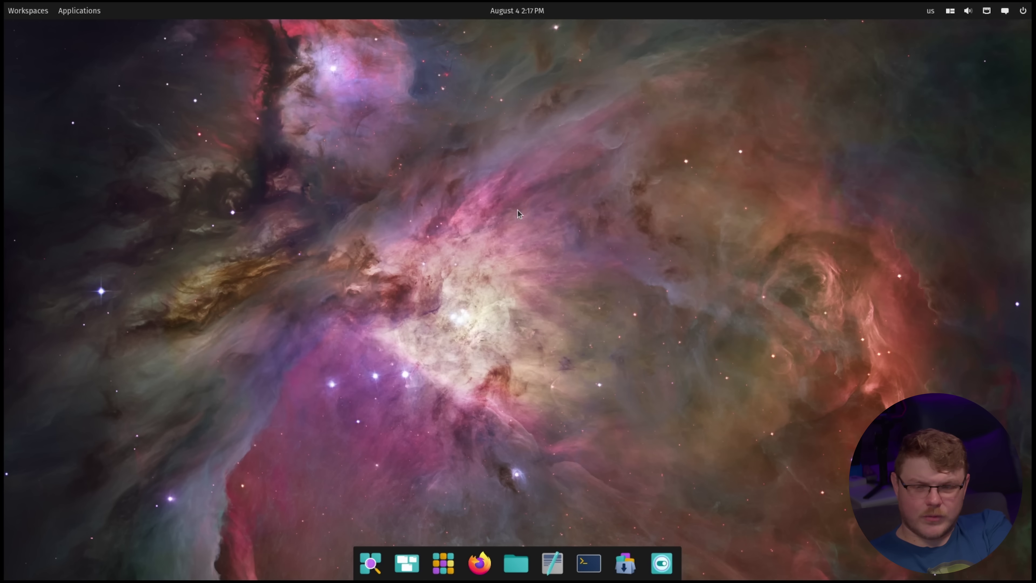
{"action": "left_click", "coordinate": [515, 563]}
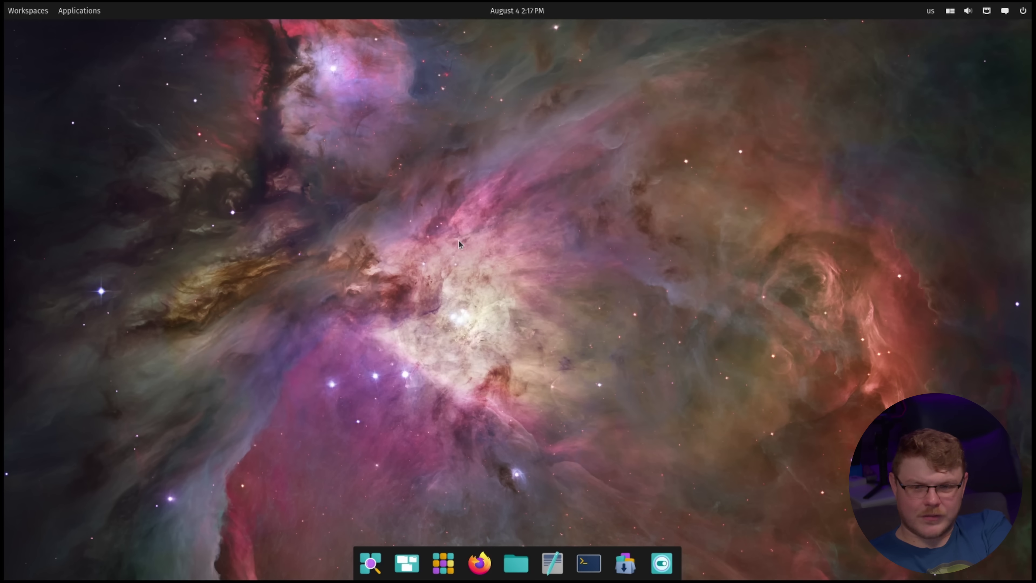
{"action": "left_click", "coordinate": [33, 8]}
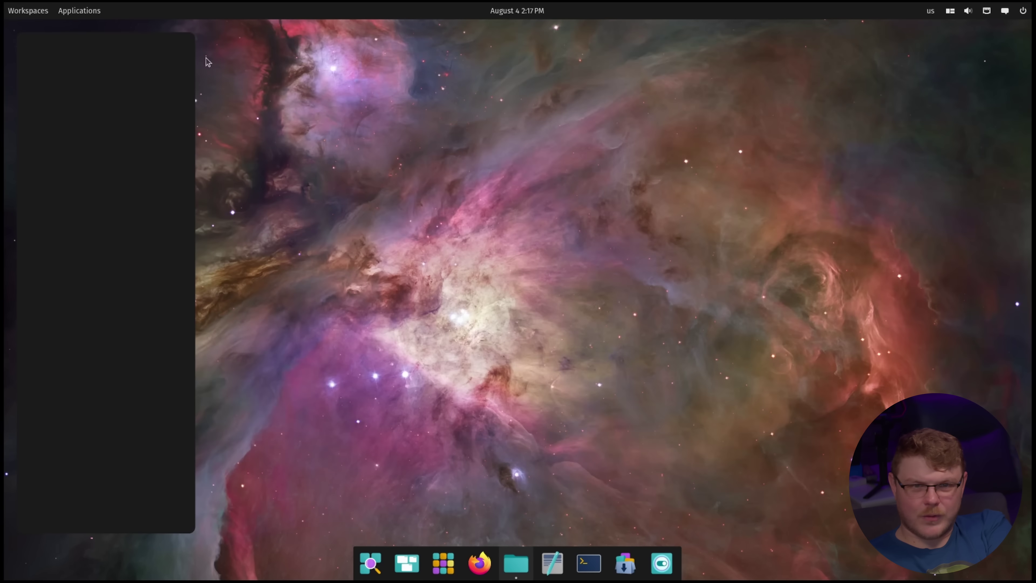
Leave the Workspaces overview and search 'screen' and 'screenshot' in the launcher
{"action": "left_click", "coordinate": [27, 11]}
{"action": "key", "text": "super"}
{"action": "type", "text": "screen"}
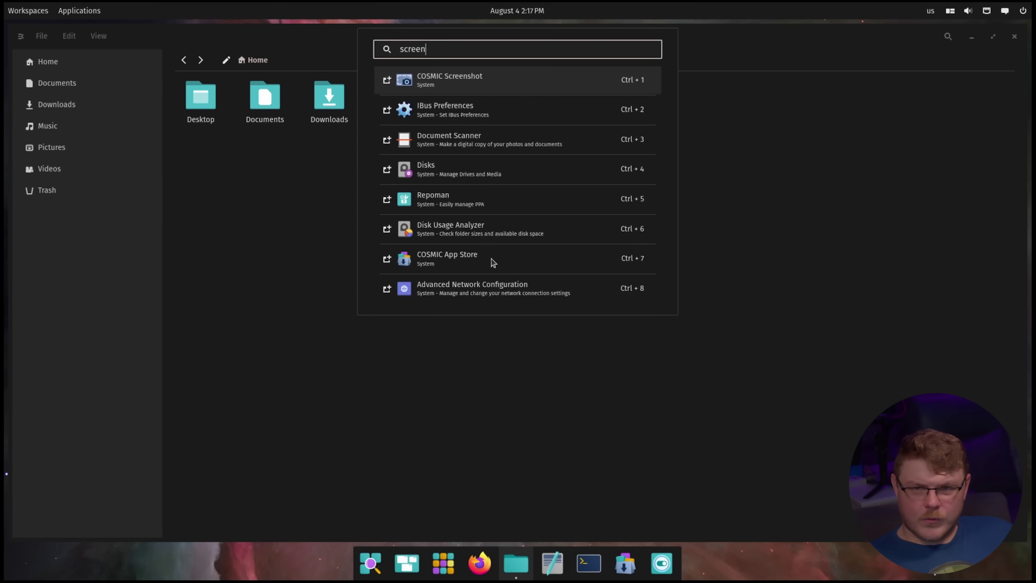
{"action": "key", "text": "Return"}
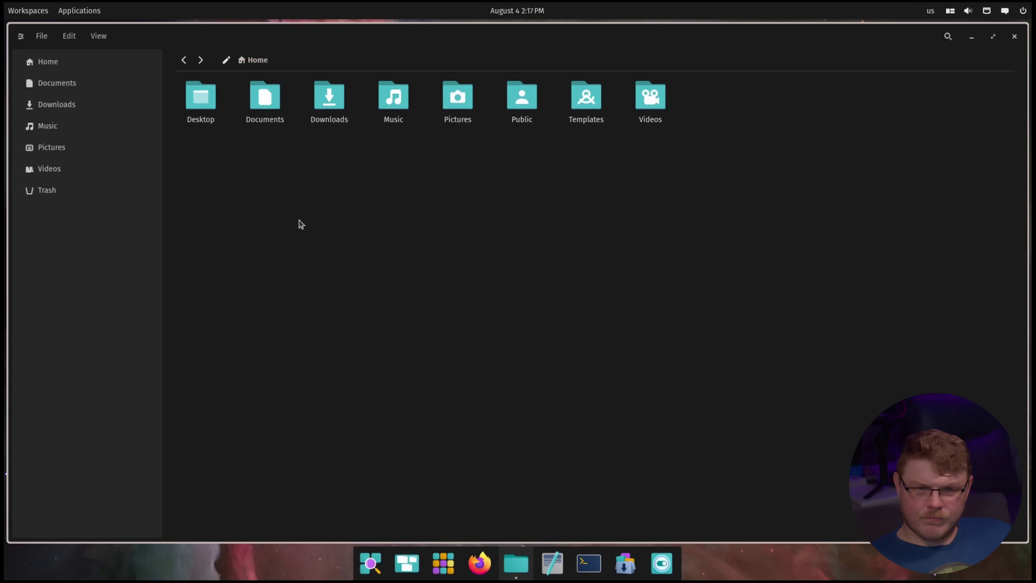
{"action": "key", "text": "super"}
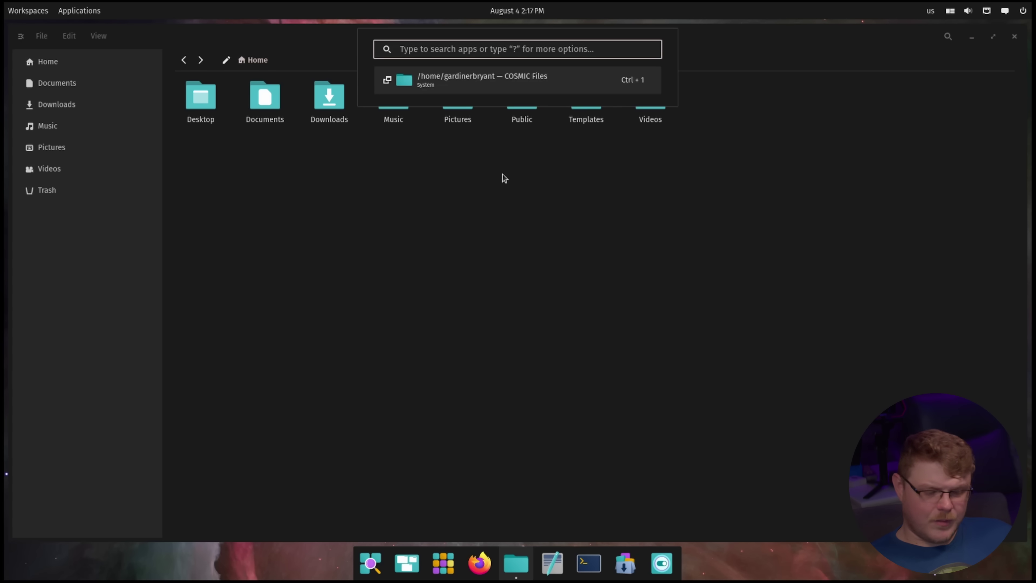
{"action": "type", "text": "screenshot"}
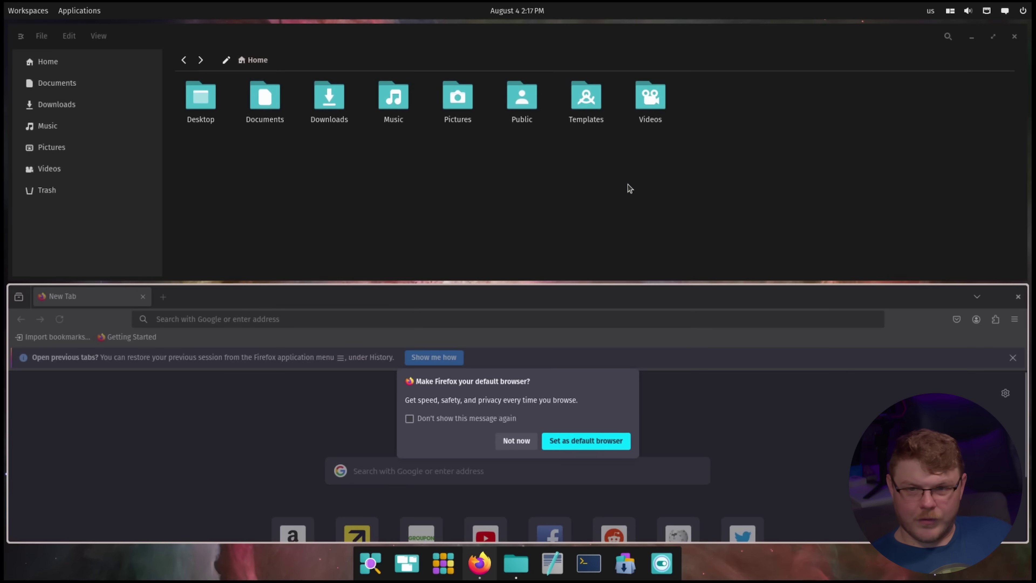
Switch between Firefox and Files, then dismiss Firefox's default-browser prompt
{"action": "key", "text": "super+m"}
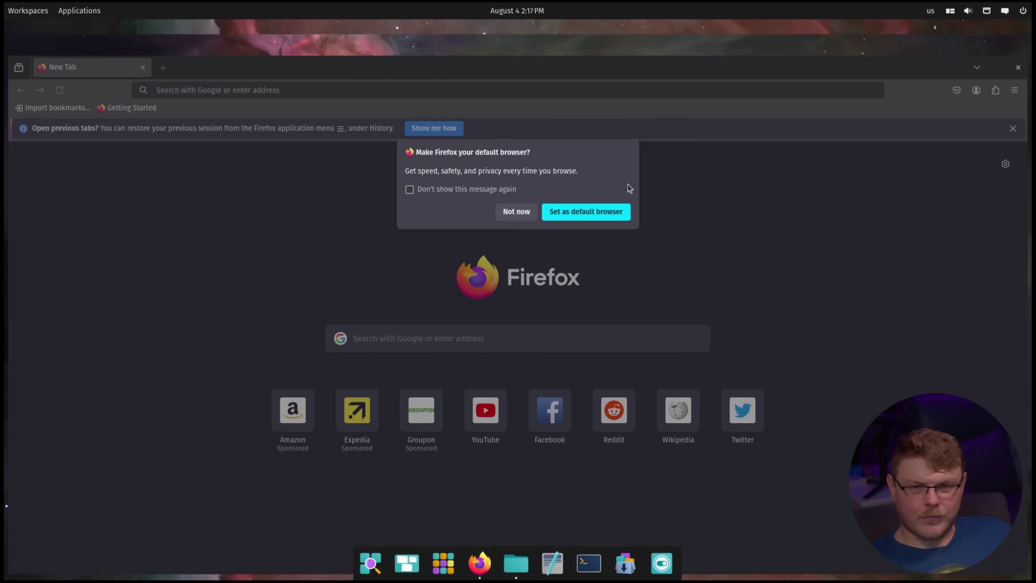
{"action": "key", "text": "alt+Tab"}
{"action": "key", "text": "alt+Tab"}
{"action": "key", "text": "alt+Tab"}
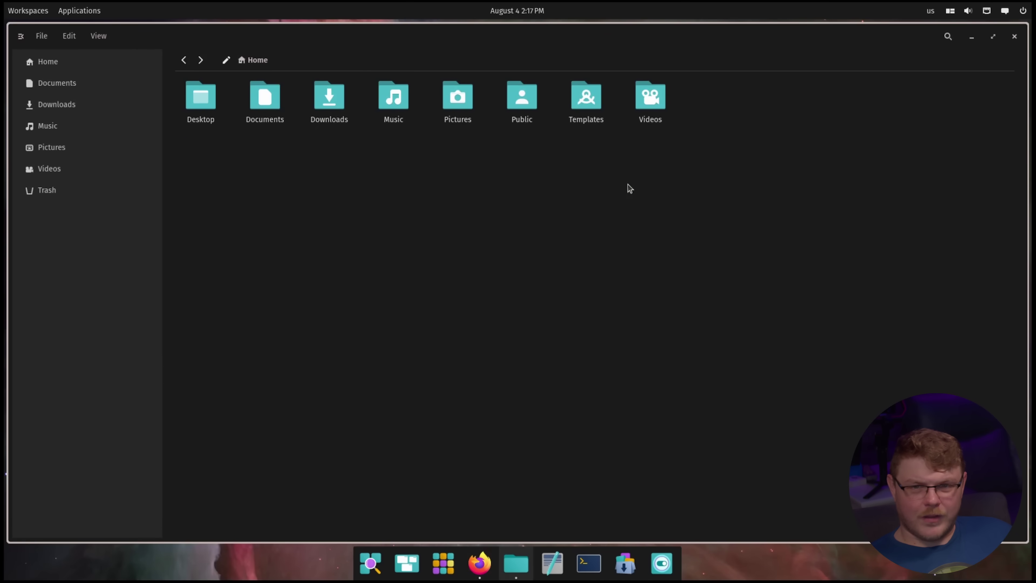
{"action": "key", "text": "alt+Tab"}
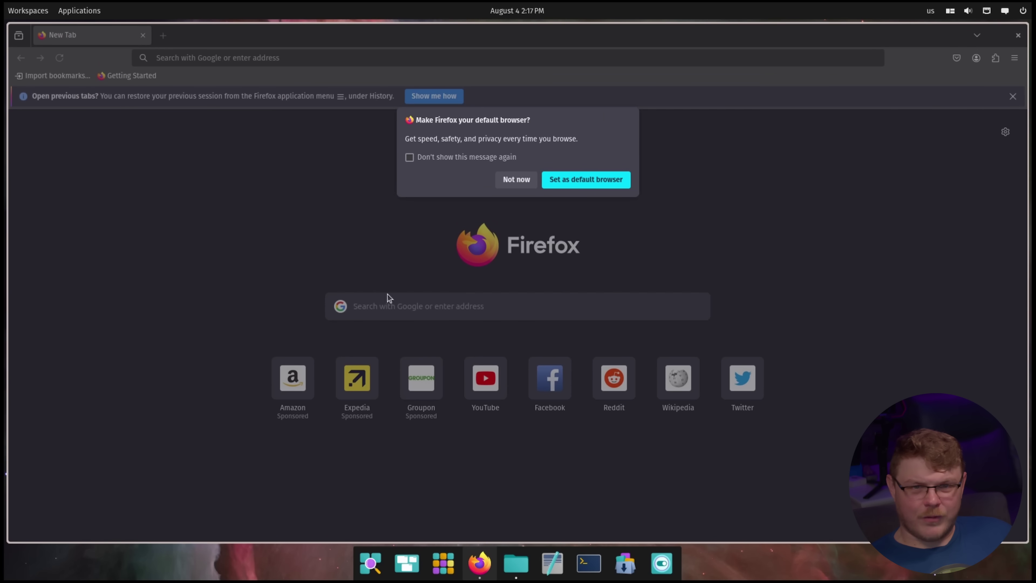
{"action": "left_click", "coordinate": [595, 183]}
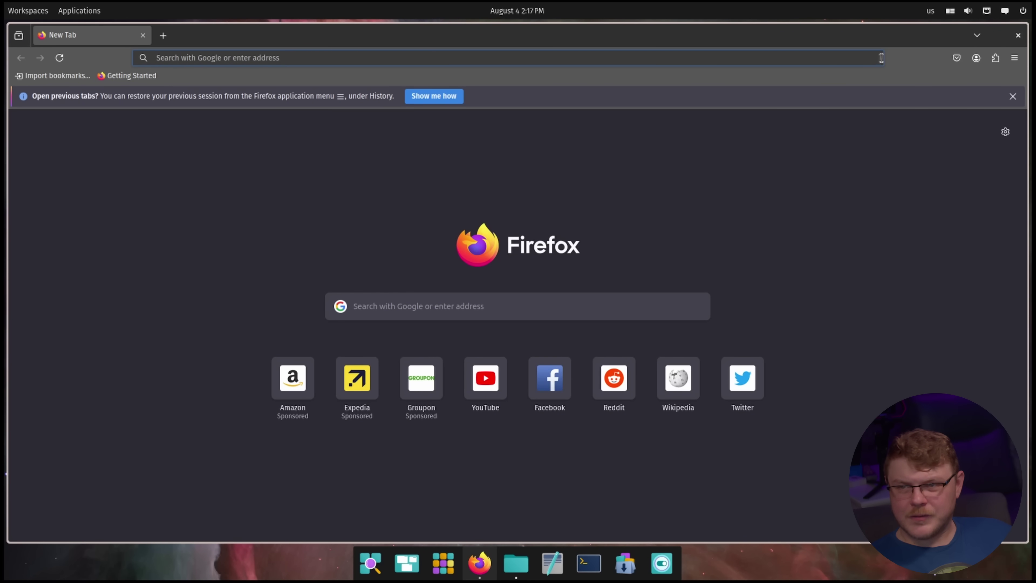
Open and dismiss the launcher, then close Firefox's tab-bar context menu without changes
{"action": "key", "text": "super"}
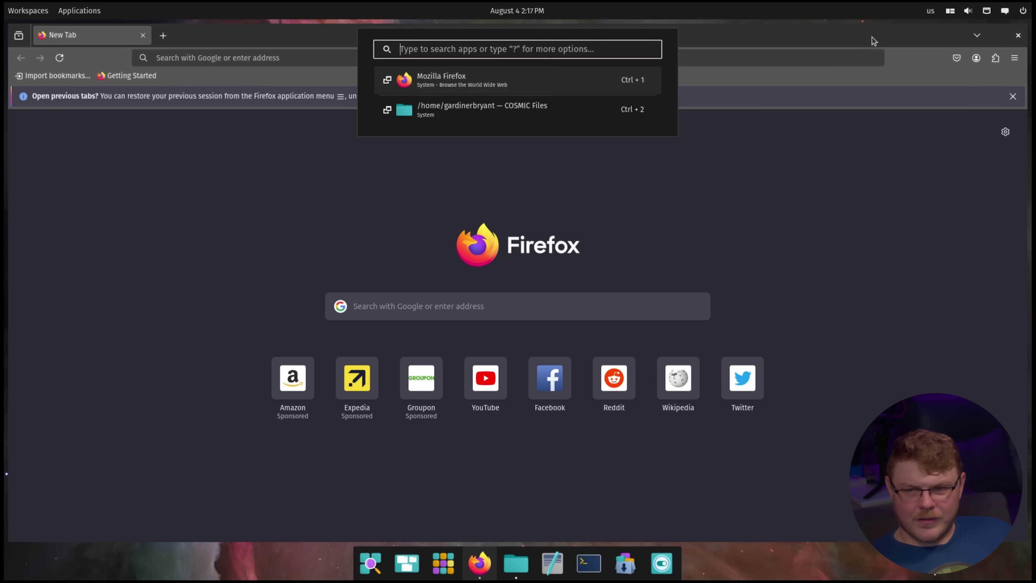
{"action": "key", "text": "Escape"}
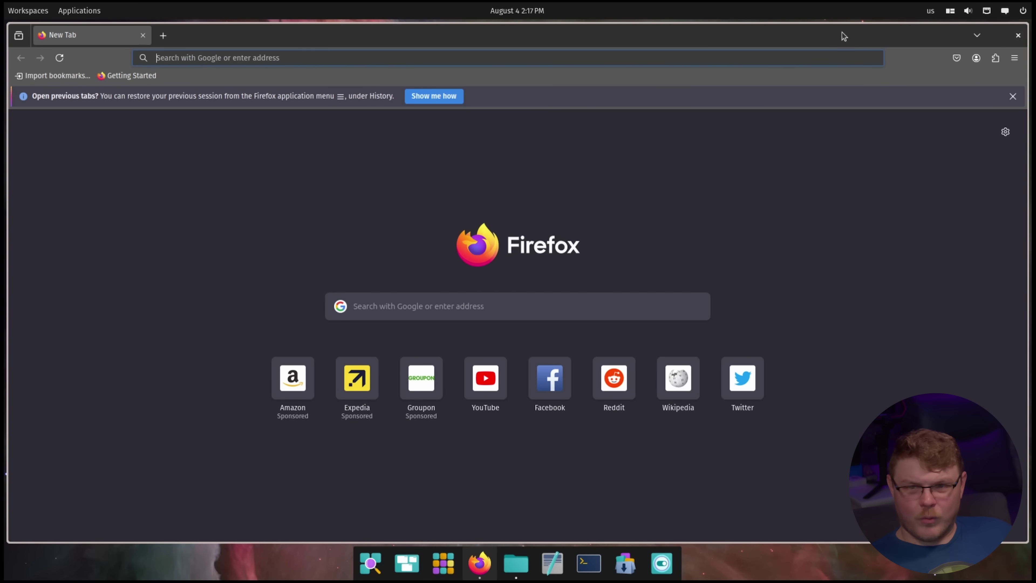
{"action": "right_click", "coordinate": [643, 39]}
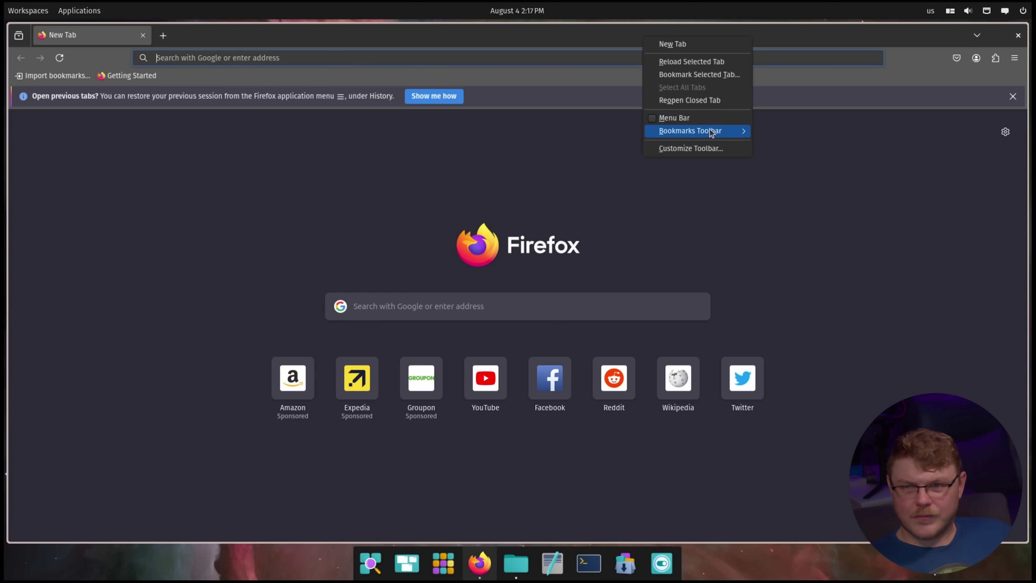
{"action": "left_click", "coordinate": [364, 38]}
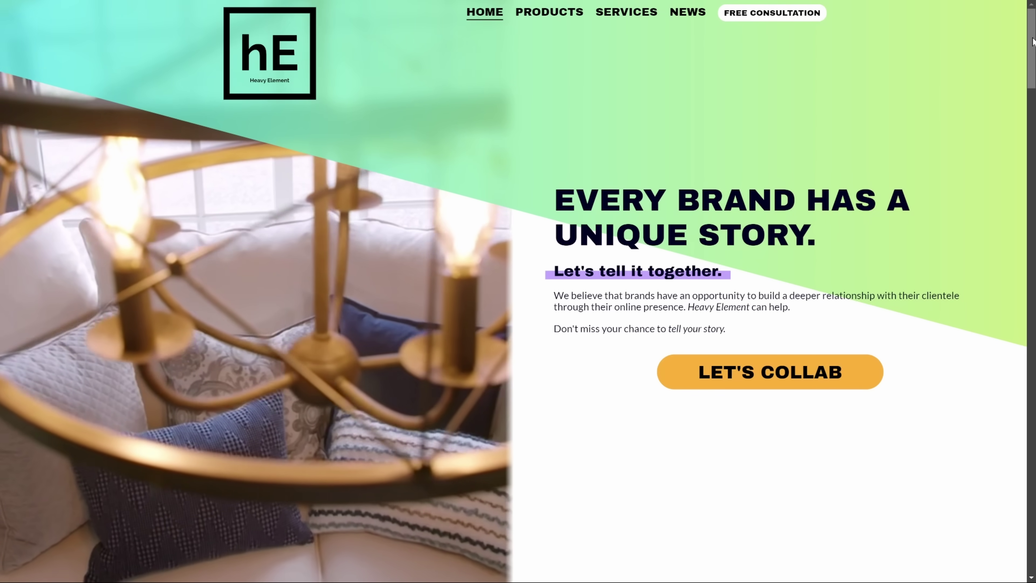
Scroll the Heavy Element homepage down to the 'Let Us Help' card on audience growth and SEO
{"action": "scroll", "coordinate": [1033, 41], "scroll_direction": "down", "scroll_amount": 10}
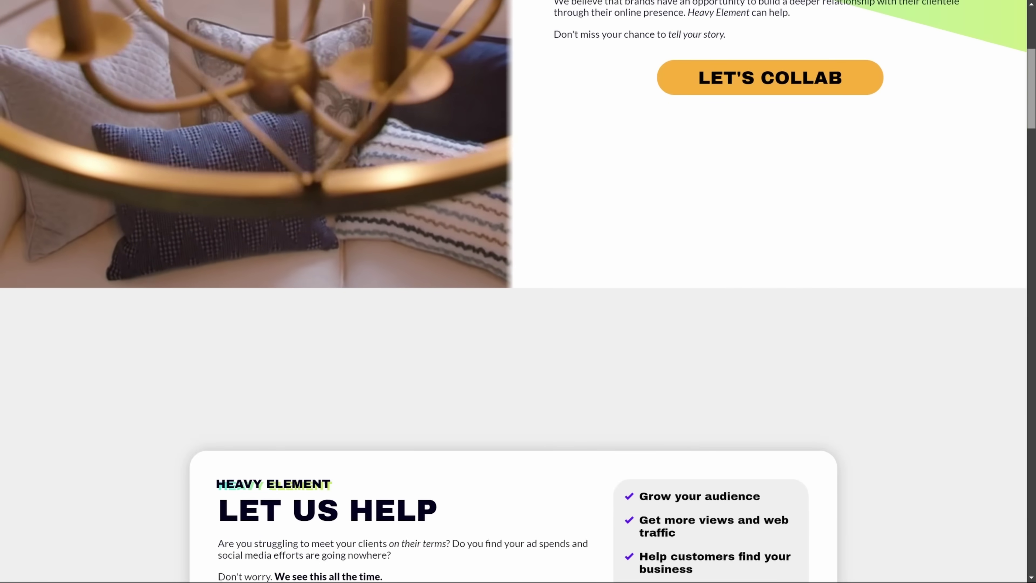
{"action": "scroll", "coordinate": [518, 286], "scroll_direction": "down", "scroll_amount": 2}
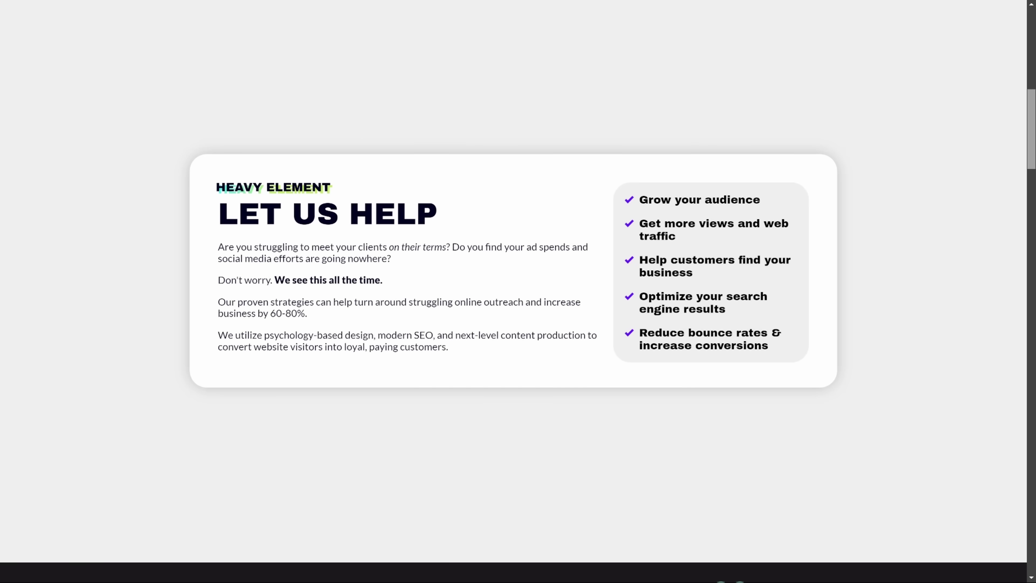